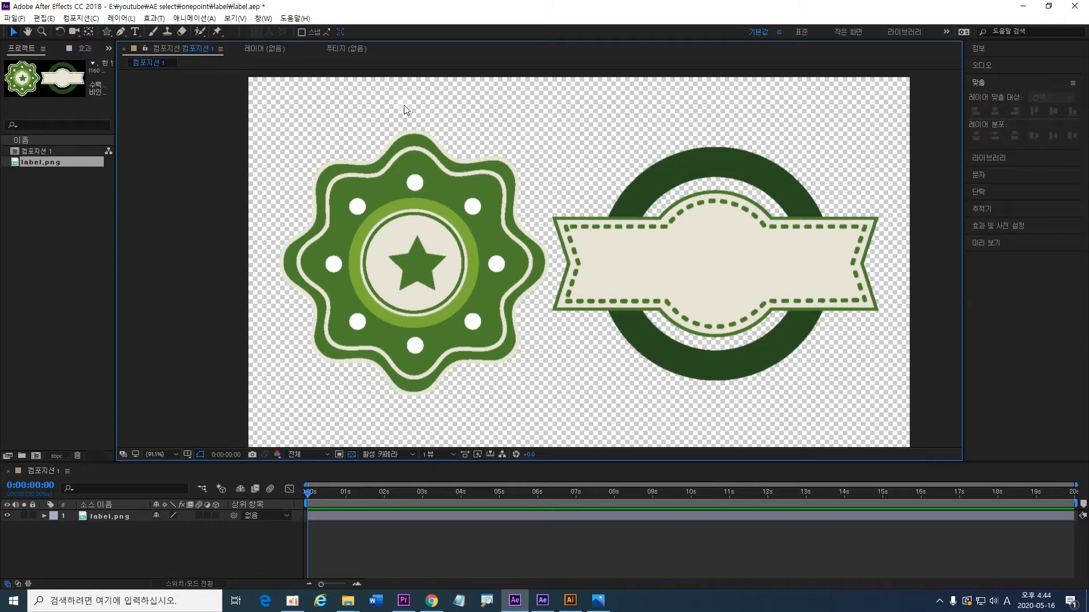
Step: Hide the label.png layer and turn off the transparency grid in the composition view
{"action": "left_click", "coordinate": [404, 144]}
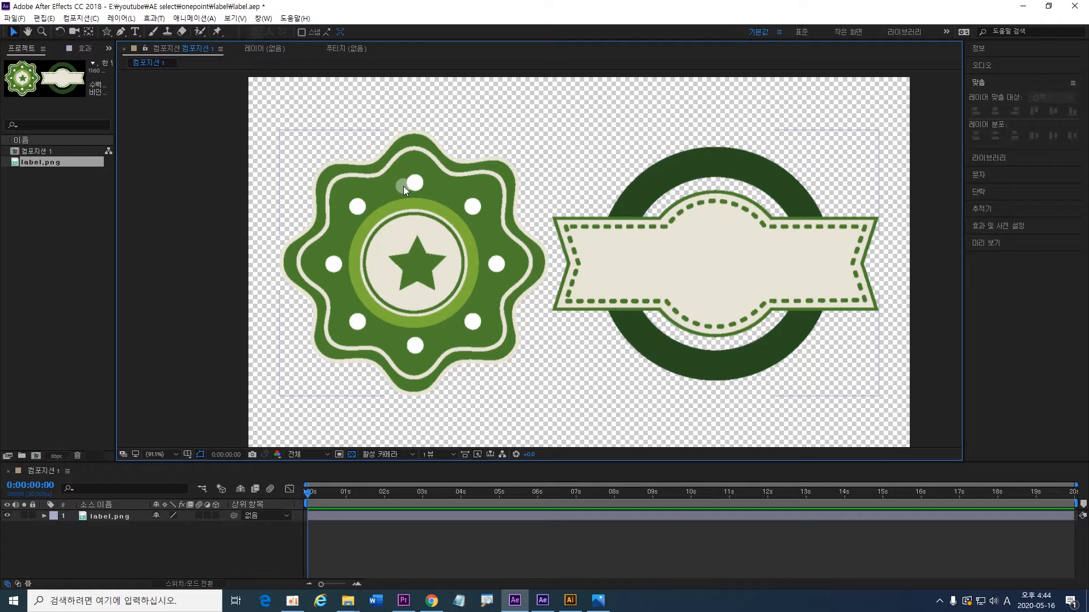
{"action": "left_click", "coordinate": [41, 547]}
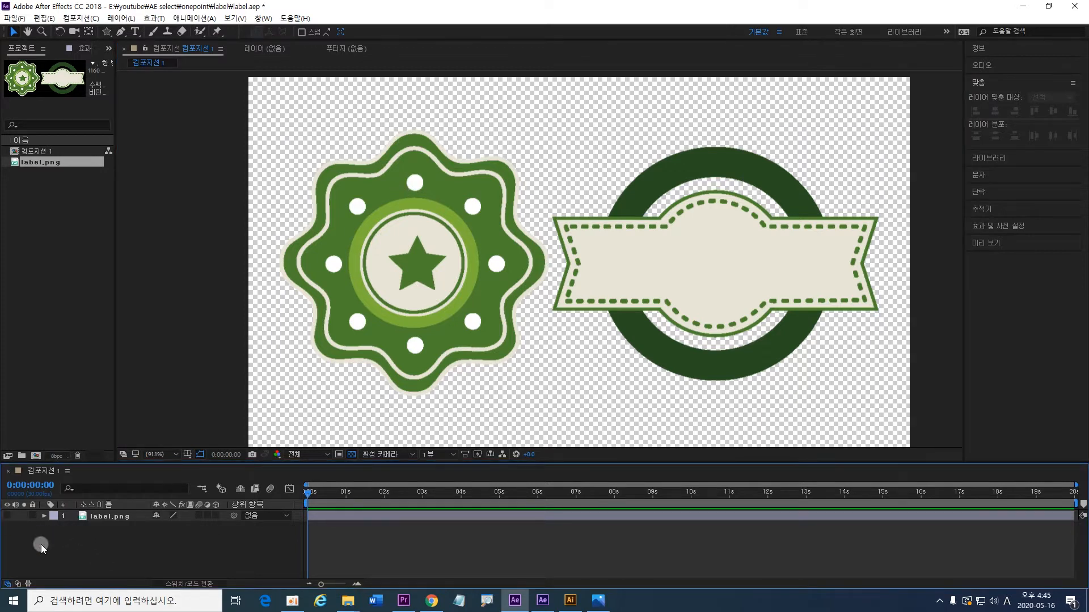
{"action": "left_click", "coordinate": [352, 454]}
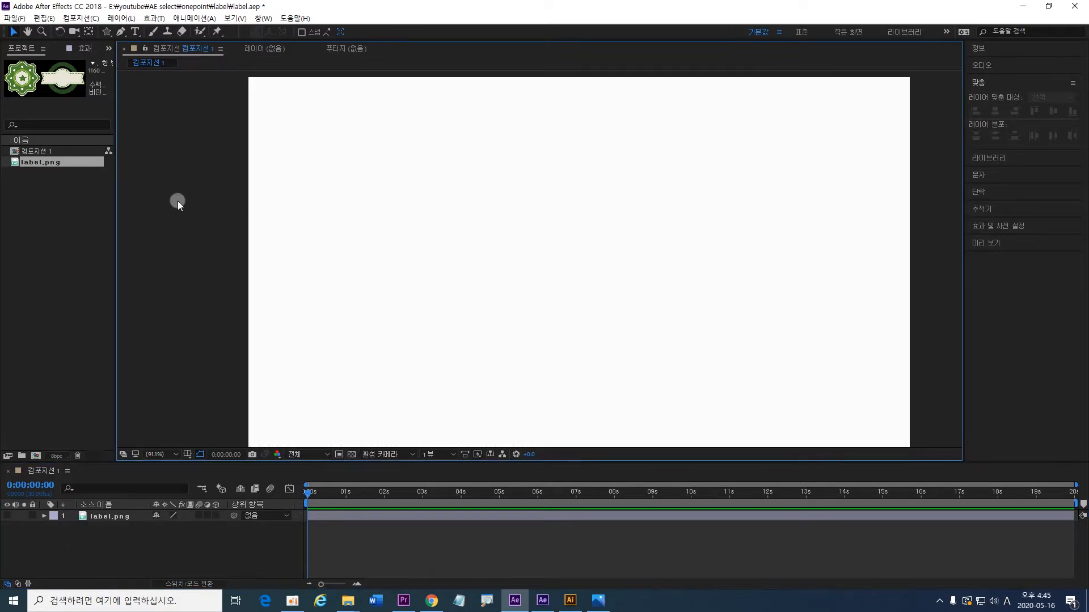
Step: Choose the Star tool and set the shape fill color to dark green 0A7C0A
{"action": "left_click", "coordinate": [107, 31]}
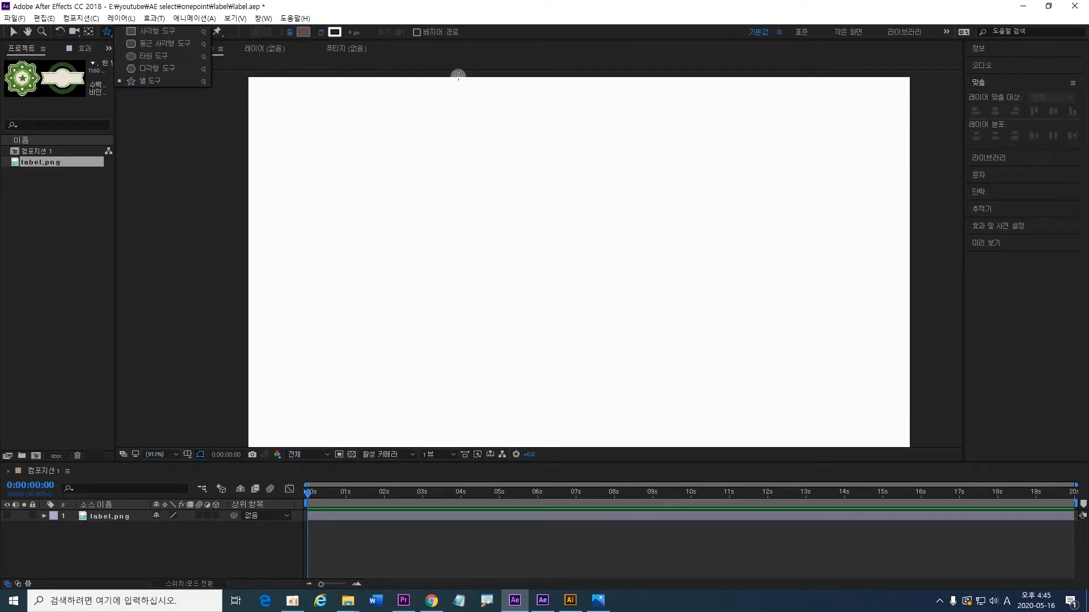
{"action": "left_click", "coordinate": [303, 32]}
{"action": "left_click", "coordinate": [303, 319]}
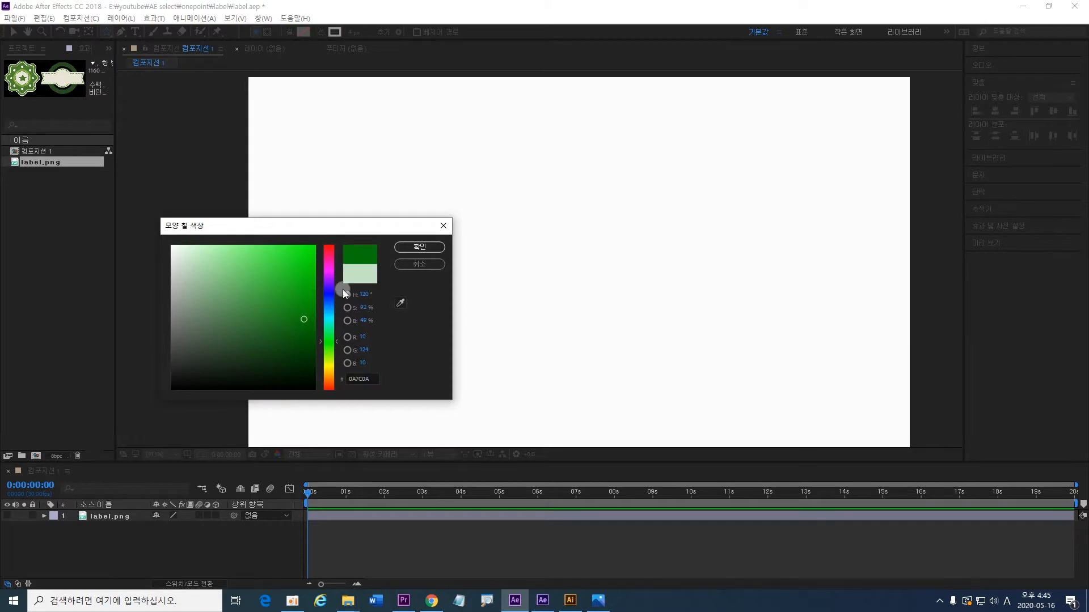
{"action": "left_click", "coordinate": [444, 226]}
Step: Draw a large star near the composition's center, trying more points and returning to five
{"action": "mouse_move", "coordinate": [537, 241]}
{"action": "left_mouse_down"}
{"action": "mouse_move", "coordinate": [579, 272]}
{"action": "mouse_move", "coordinate": [669, 391]}
{"action": "mouse_move", "coordinate": [652, 363]}
{"action": "mouse_move", "coordinate": [629, 372]}
{"action": "mouse_move", "coordinate": [676, 352]}
{"action": "mouse_move", "coordinate": [671, 341]}
{"action": "mouse_move", "coordinate": [761, 373]}
{"action": "mouse_move", "coordinate": [718, 360]}
{"action": "mouse_move", "coordinate": [788, 396]}
{"action": "mouse_move", "coordinate": [682, 359]}
{"action": "mouse_move", "coordinate": [758, 418]}
{"action": "mouse_move", "coordinate": [612, 328]}
{"action": "mouse_move", "coordinate": [619, 363]}
{"action": "mouse_move", "coordinate": [620, 354]}
{"action": "left_mouse_up"}
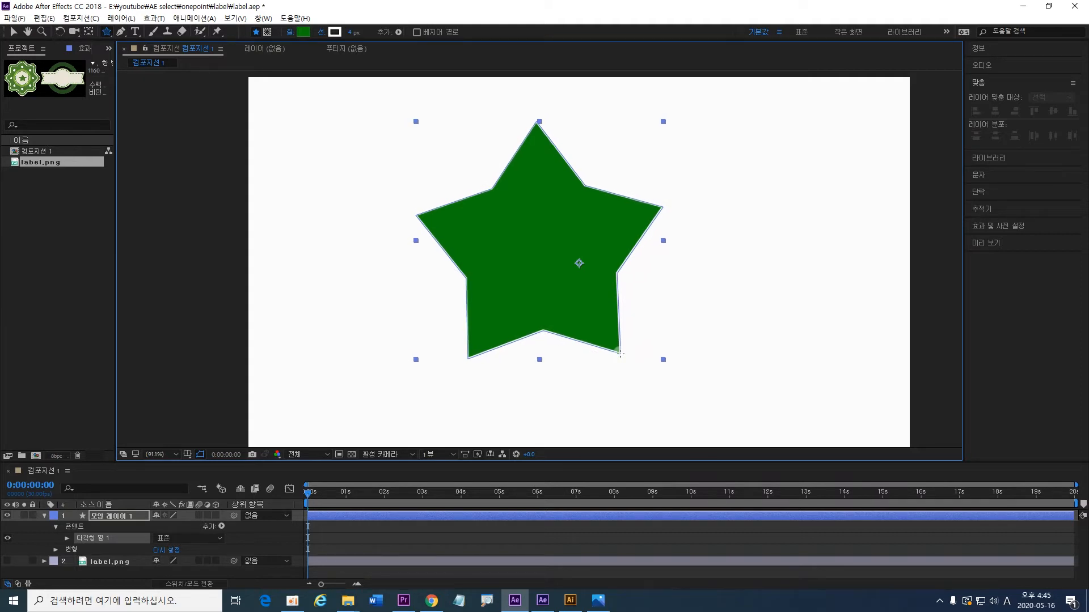
{"action": "key", "text": "Up"}
{"action": "key", "text": "Up"}
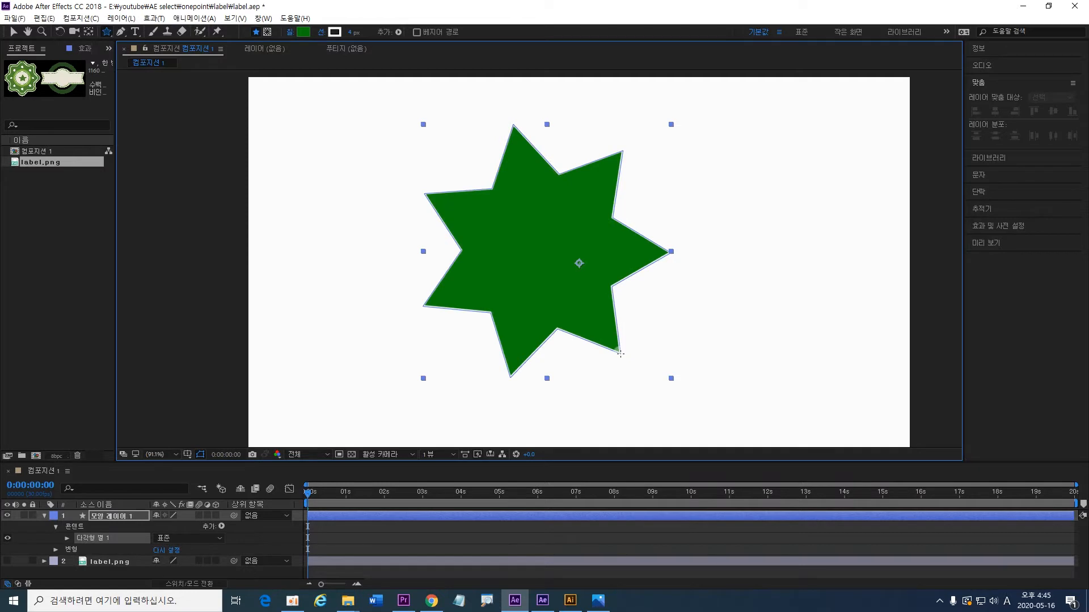
{"action": "key", "text": "Up"}
{"action": "key", "text": "Down"}
{"action": "key", "text": "Down"}
{"action": "key", "text": "Down"}
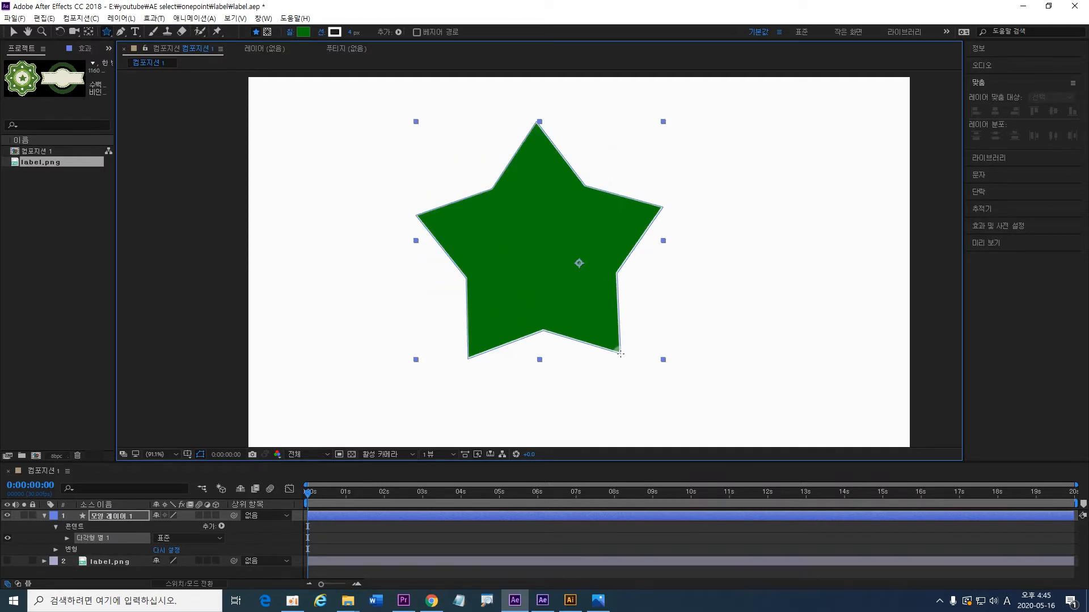
Step: Try a negative outer roundness on the star while drawing it
{"action": "key", "text": "Page_Down"}
{"action": "key", "text": "Page_Down"}
{"action": "key", "text": "Page_Down"}
{"action": "key", "text": "Page_Down"}
{"action": "key", "text": "Page_Down"}
{"action": "key", "text": "Page_Down"}
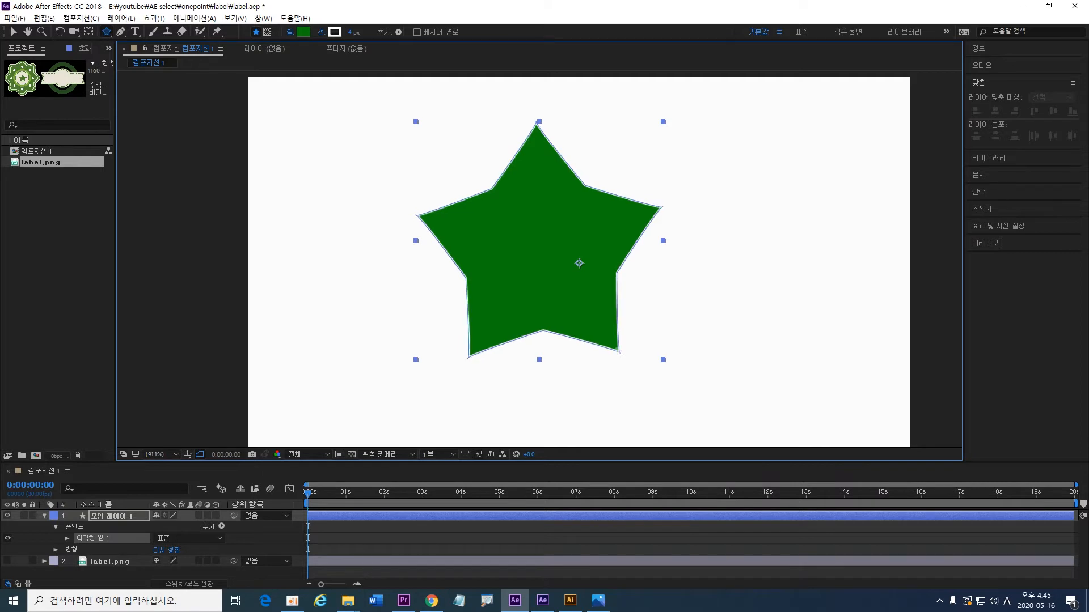
{"action": "key", "text": "Page_Down"}
{"action": "key", "text": "Page_Down"}
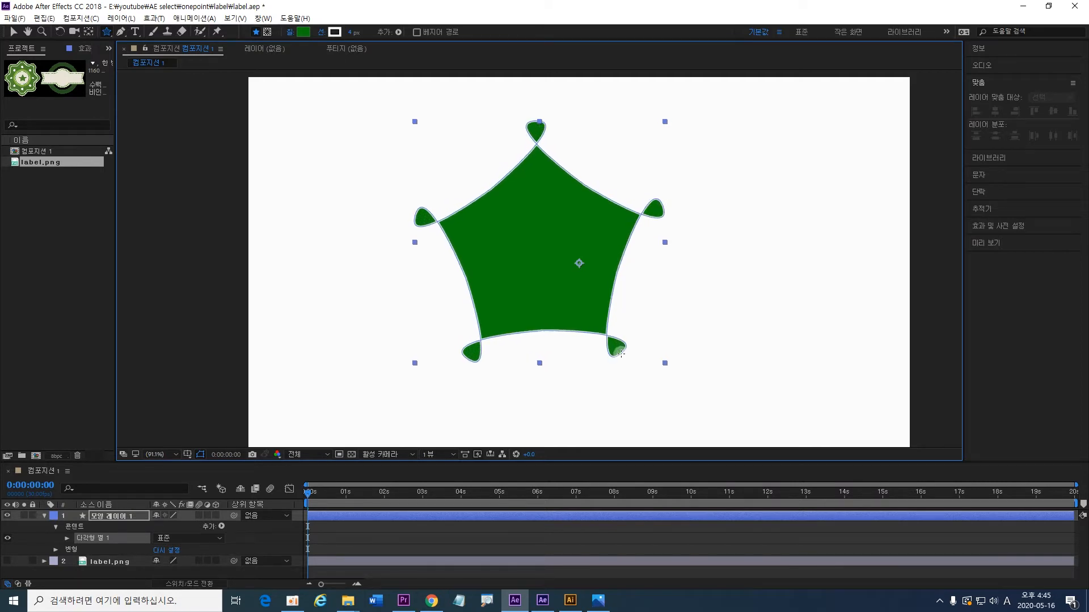
Step: Raise the star's outer roundness to 130% for flower-like petals and finish drawing it with an outer radius of about 259
{"action": "key", "text": "Page_Up"}
{"action": "key", "text": "Page_Up"}
{"action": "key", "text": "Page_Up"}
{"action": "key", "text": "Page_Up"}
{"action": "key", "text": "Page_Up"}
{"action": "key", "text": "Page_Up"}
{"action": "key", "text": "Page_Up"}
{"action": "key", "text": "Page_Up"}
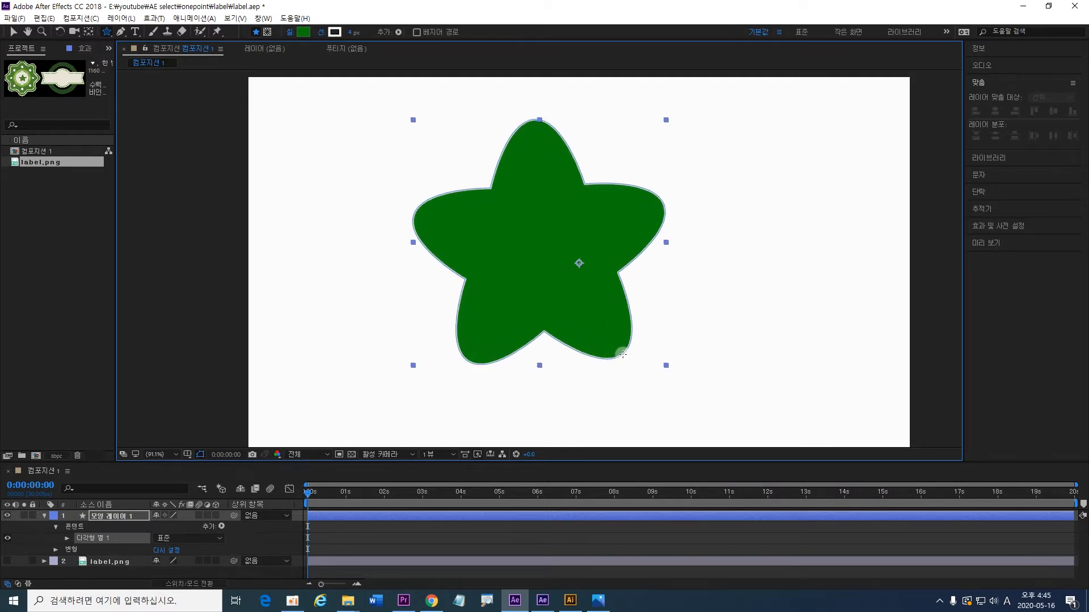
{"action": "key", "text": "Page_Up"}
{"action": "key", "text": "Page_Up"}
{"action": "key", "text": "Page_Up"}
{"action": "key", "text": "Page_Up"}
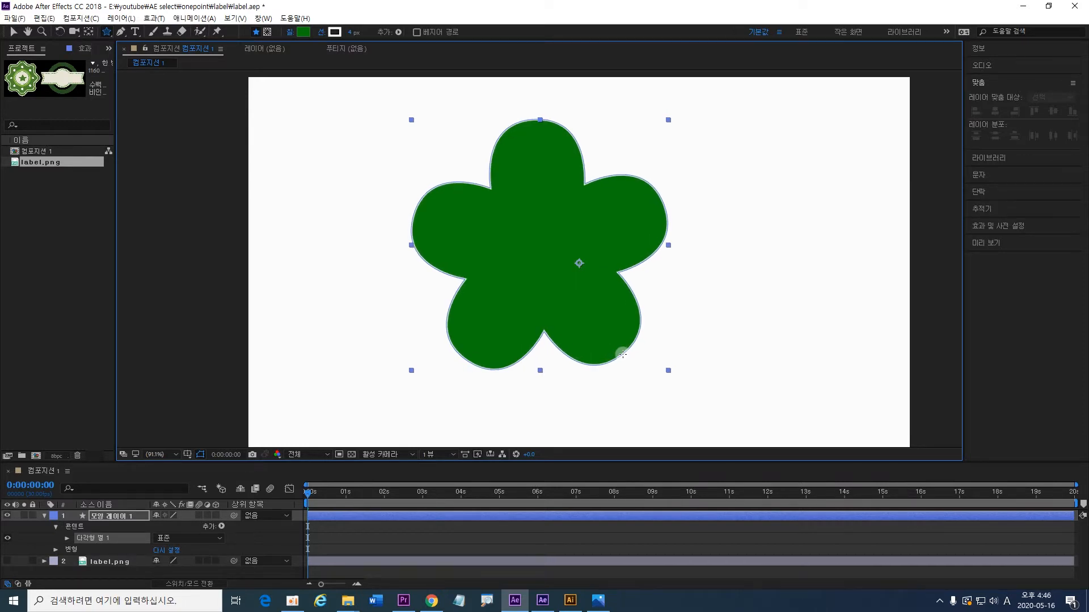
{"action": "left_click_drag", "start_coordinate": [622, 355], "coordinate": [625, 349]}
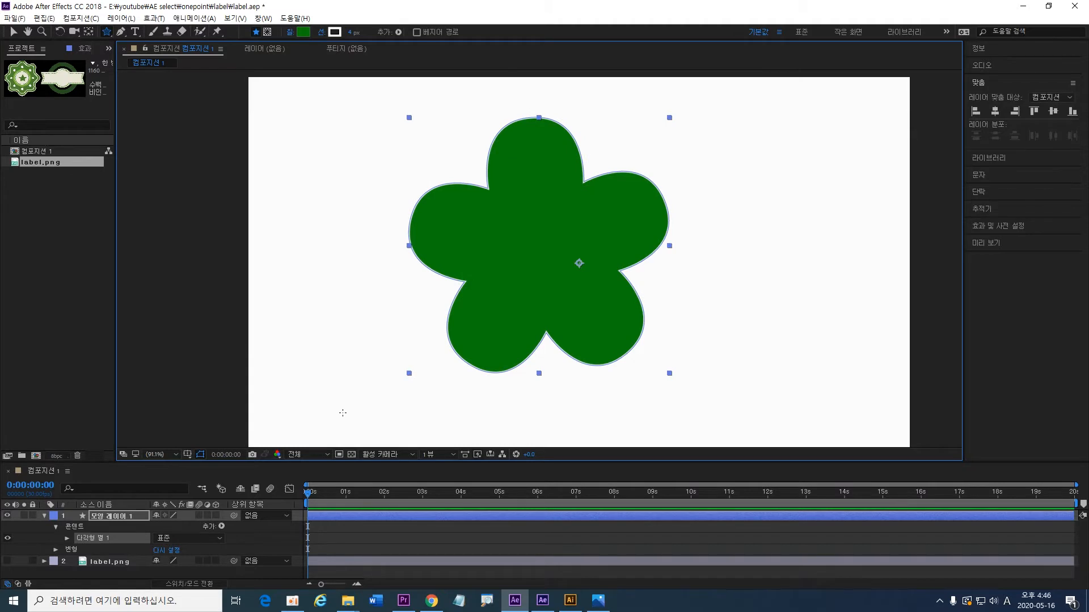
Step: Enlarge the timeline area and expand the star's polystar path properties
{"action": "left_click", "coordinate": [66, 538]}
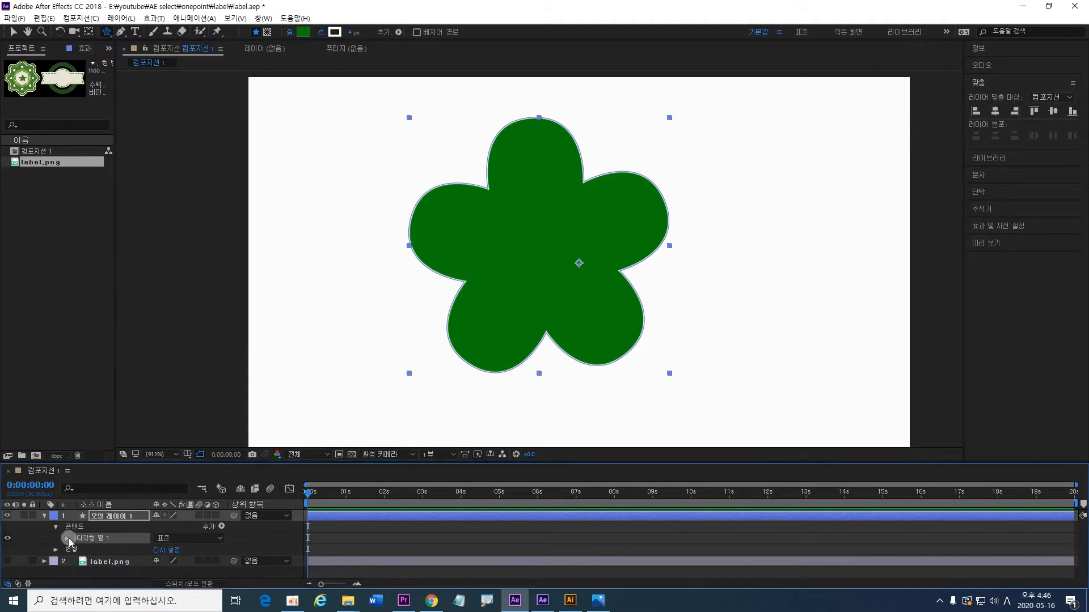
{"action": "left_click_drag", "start_coordinate": [226, 473], "coordinate": [185, 390]}
{"action": "left_click", "coordinate": [66, 462]}
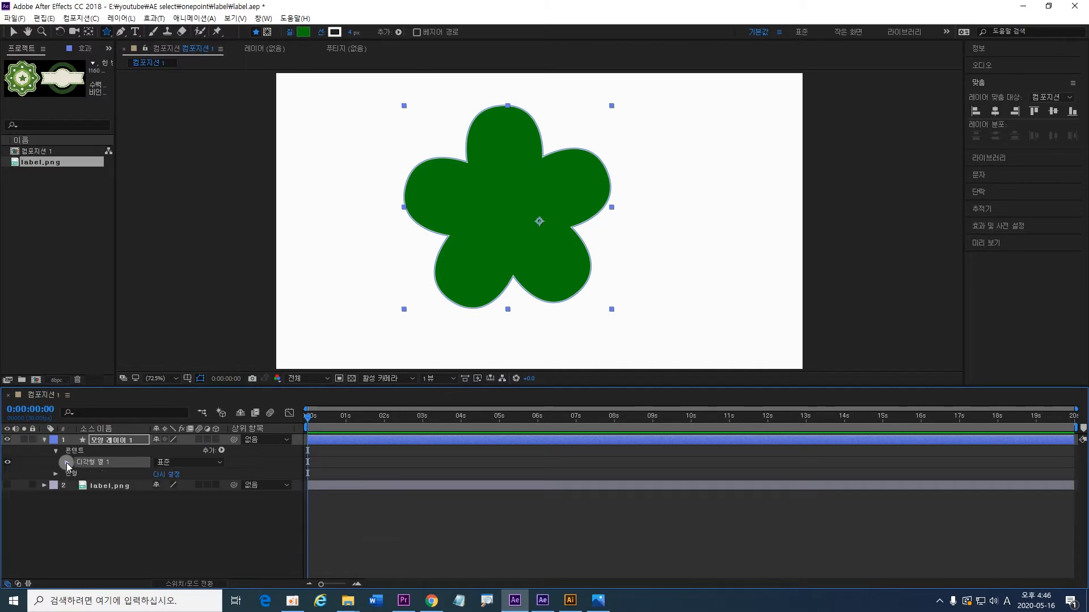
{"action": "left_click", "coordinate": [66, 463]}
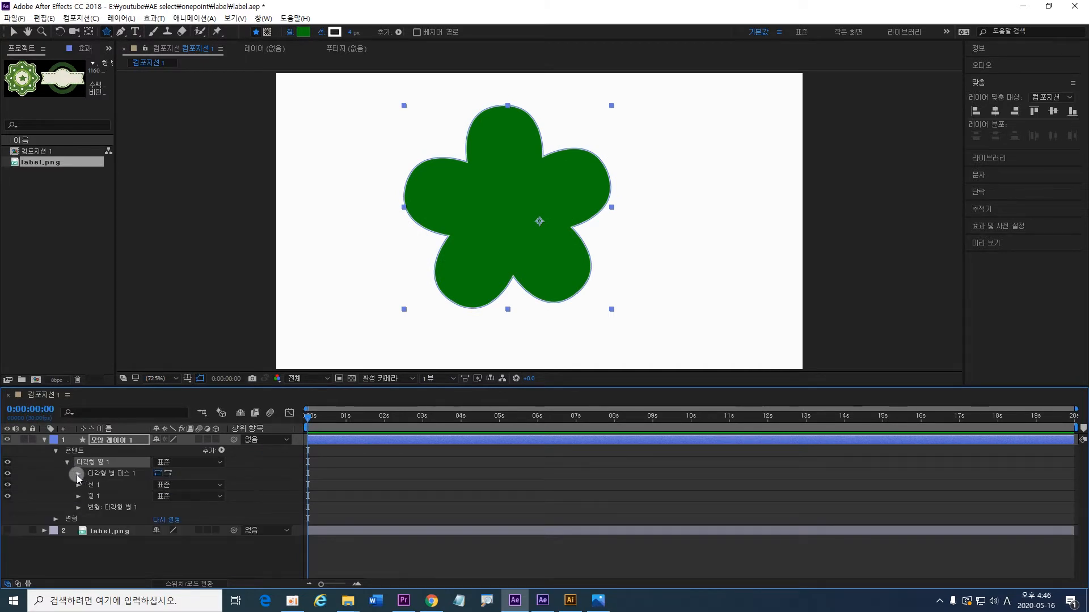
{"action": "left_click", "coordinate": [78, 474]}
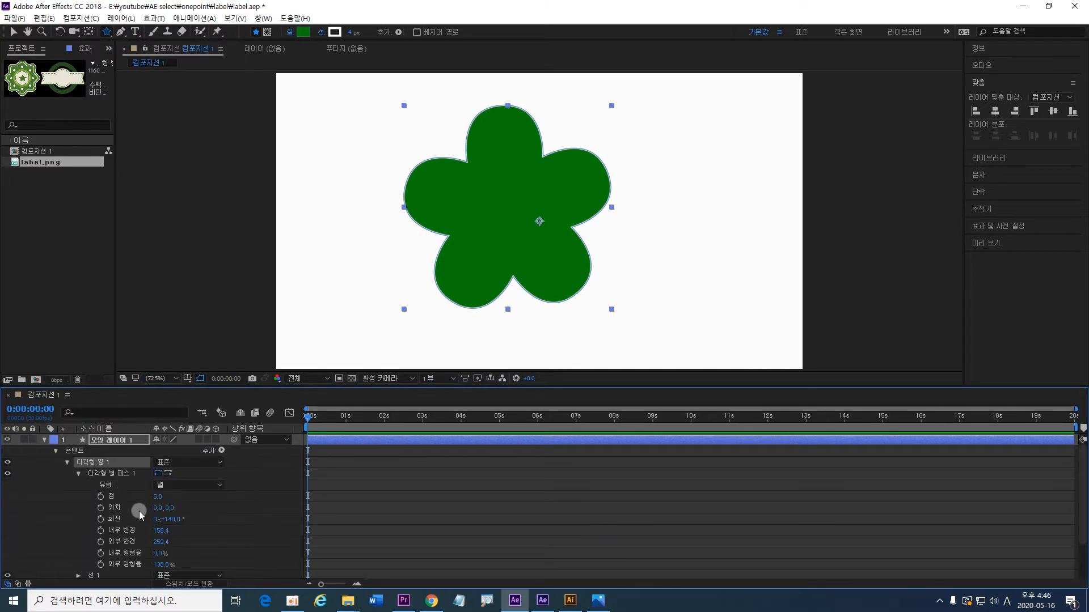
Step: Keep the polystar type as star and set its number of points to 8
{"action": "left_click", "coordinate": [170, 491]}
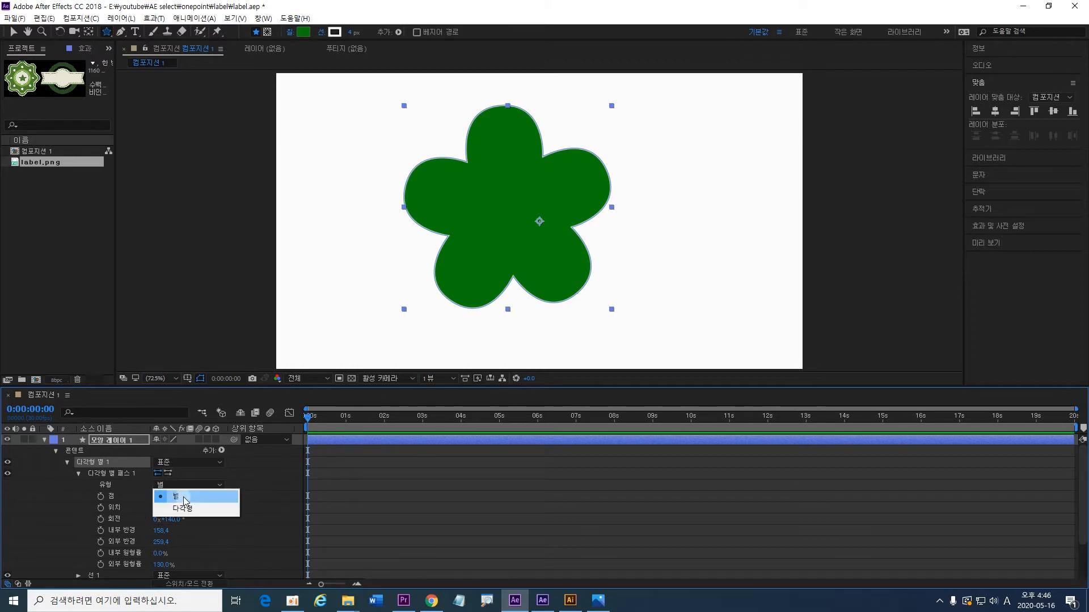
{"action": "left_click", "coordinate": [184, 498]}
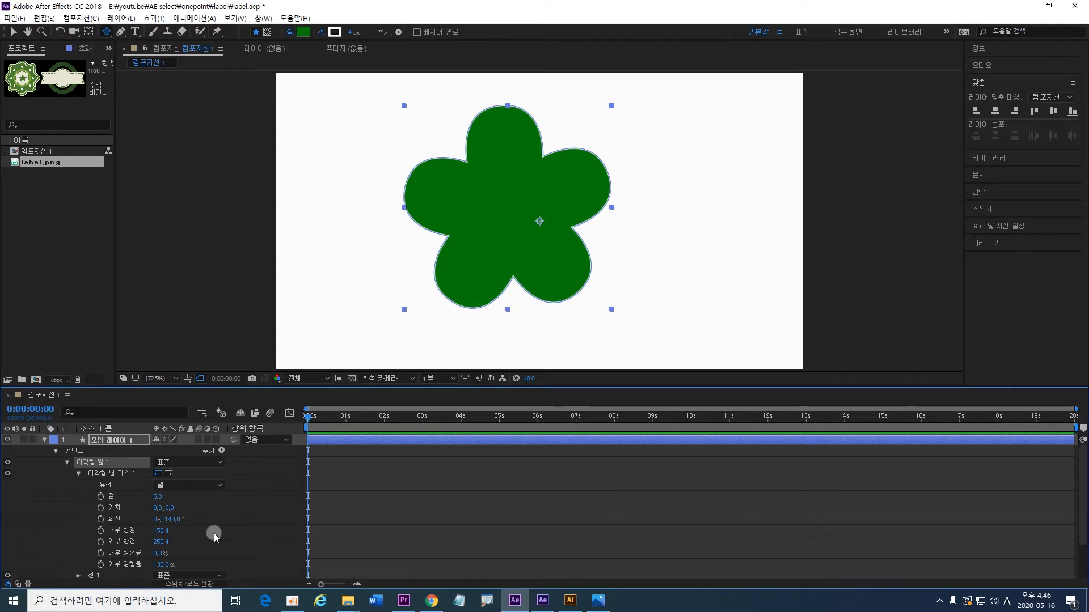
{"action": "left_click", "coordinate": [158, 497]}
{"action": "type", "text": "8"}
{"action": "key", "text": "Return"}
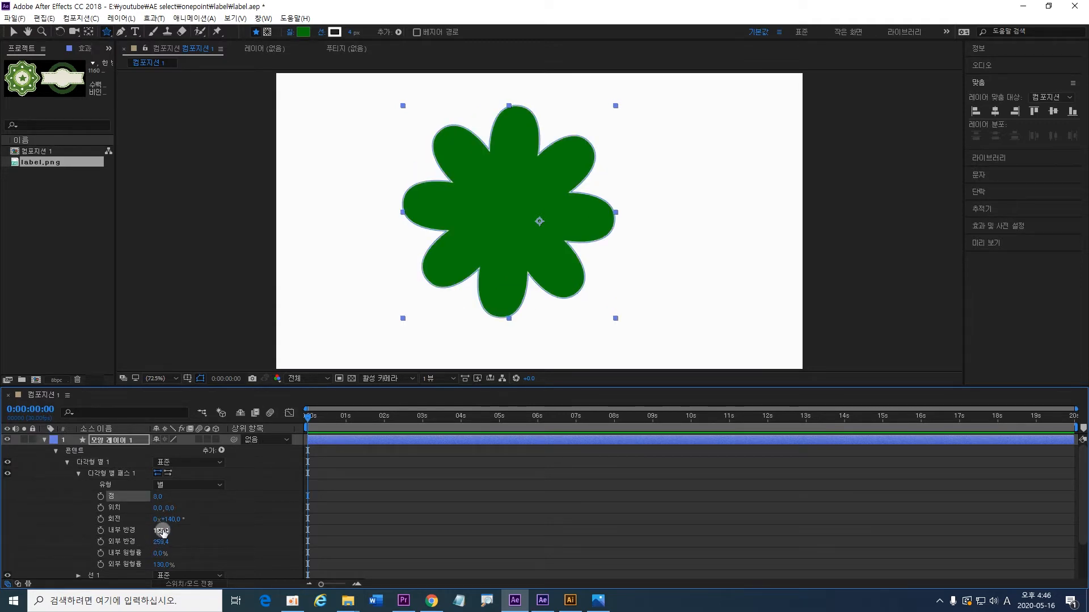
Step: Adjust the star's inner radius to 162.4 and outer radius to 218.4, and reset its outer roundness to 0%
{"action": "left_click_drag", "start_coordinate": [163, 531], "coordinate": [159, 565]}
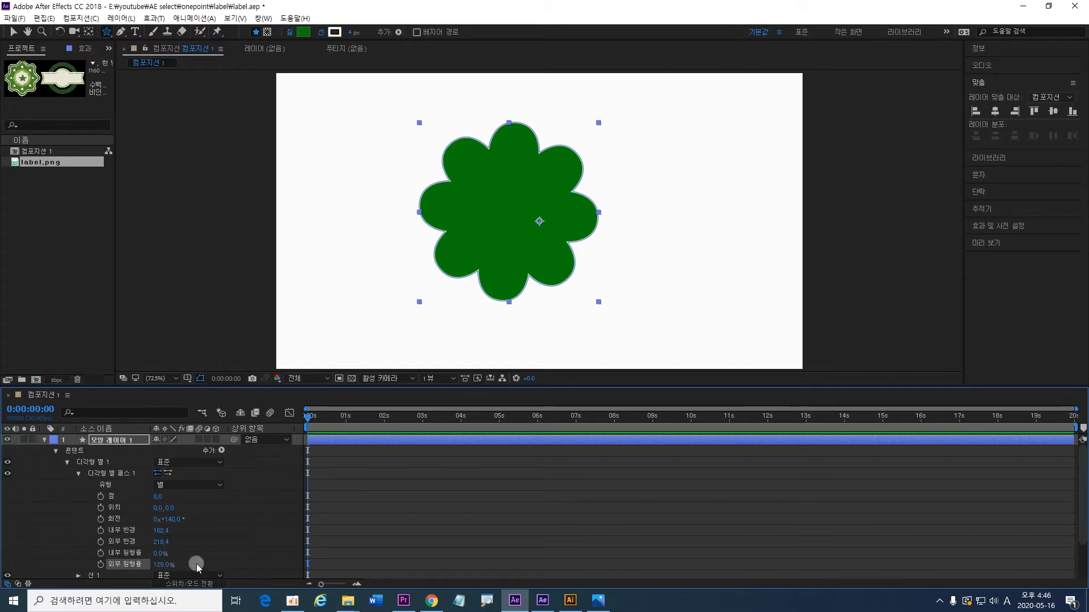
{"action": "left_click", "coordinate": [161, 564]}
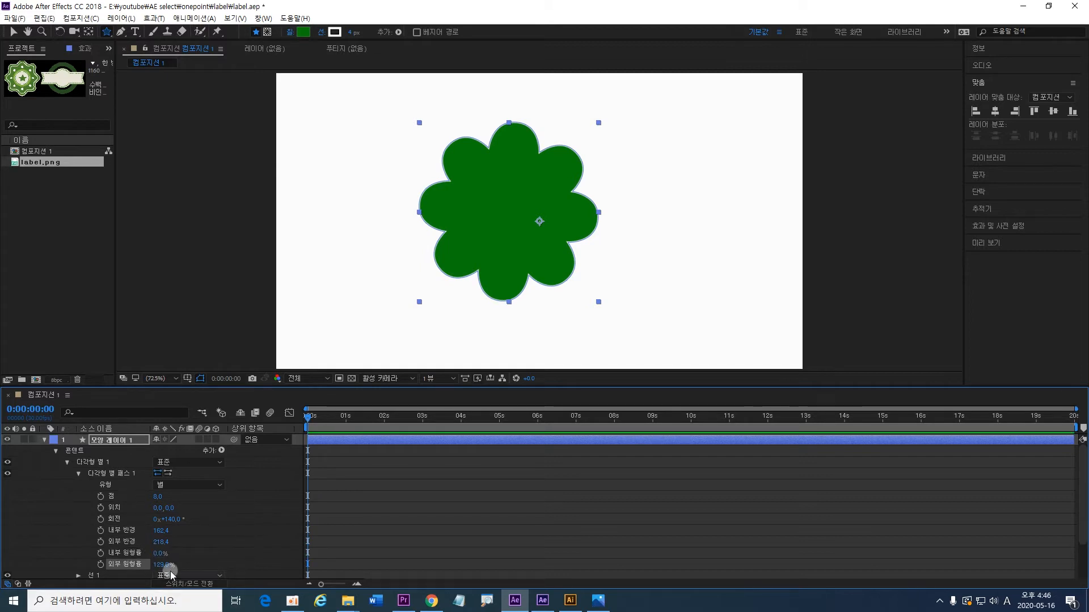
{"action": "type", "text": "0"}
{"action": "left_click", "coordinate": [207, 552]}
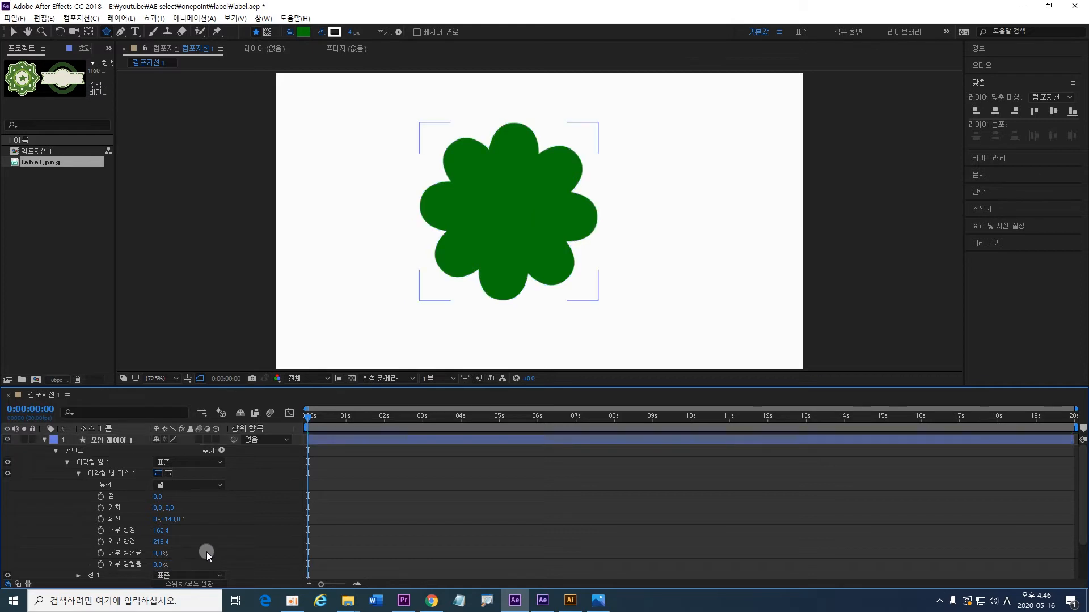
Step: Set the star's inner roundness to 127% and its outer roundness to 98% for a wavy edge
{"action": "left_click", "coordinate": [159, 542]}
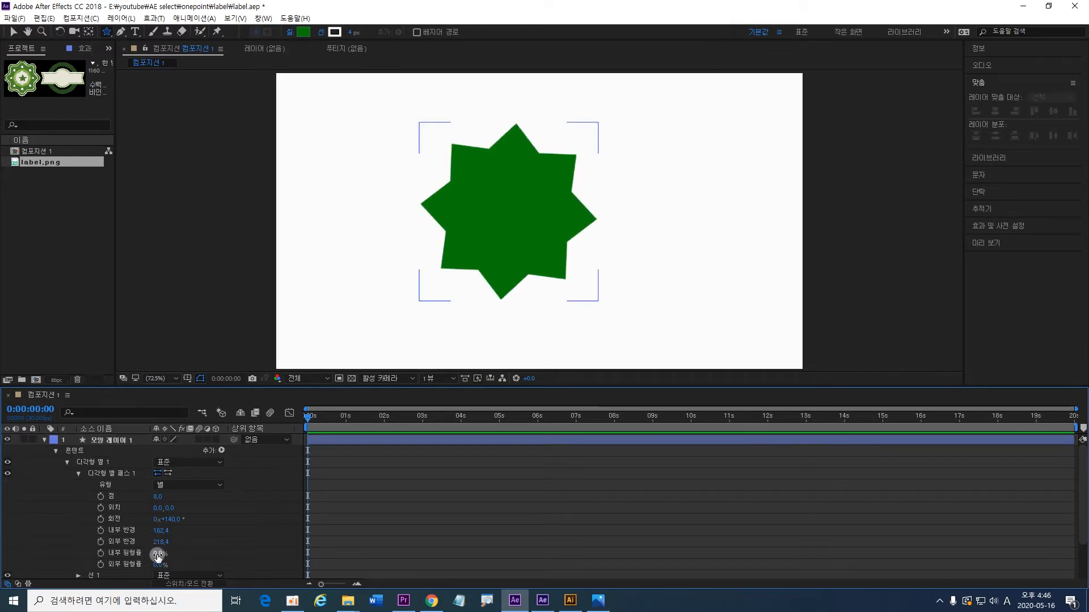
{"action": "left_click_drag", "start_coordinate": [157, 555], "coordinate": [230, 557]}
{"action": "scroll", "coordinate": [402, 301], "scroll_direction": "up", "scroll_amount": 2}
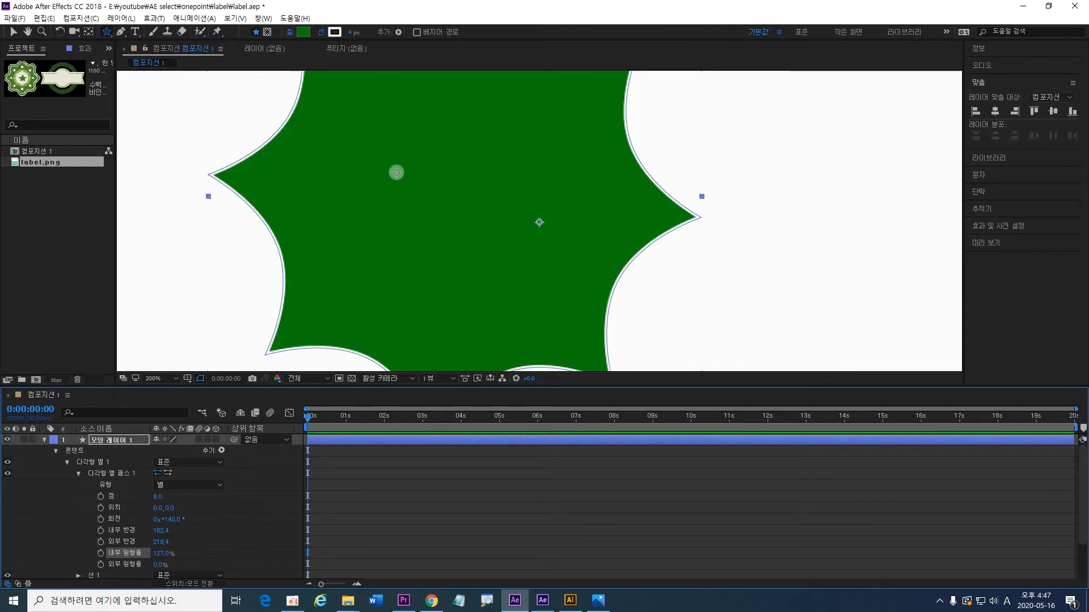
{"action": "key", "text": "space"}
{"action": "left_click_drag", "start_coordinate": [403, 165], "coordinate": [507, 307]}
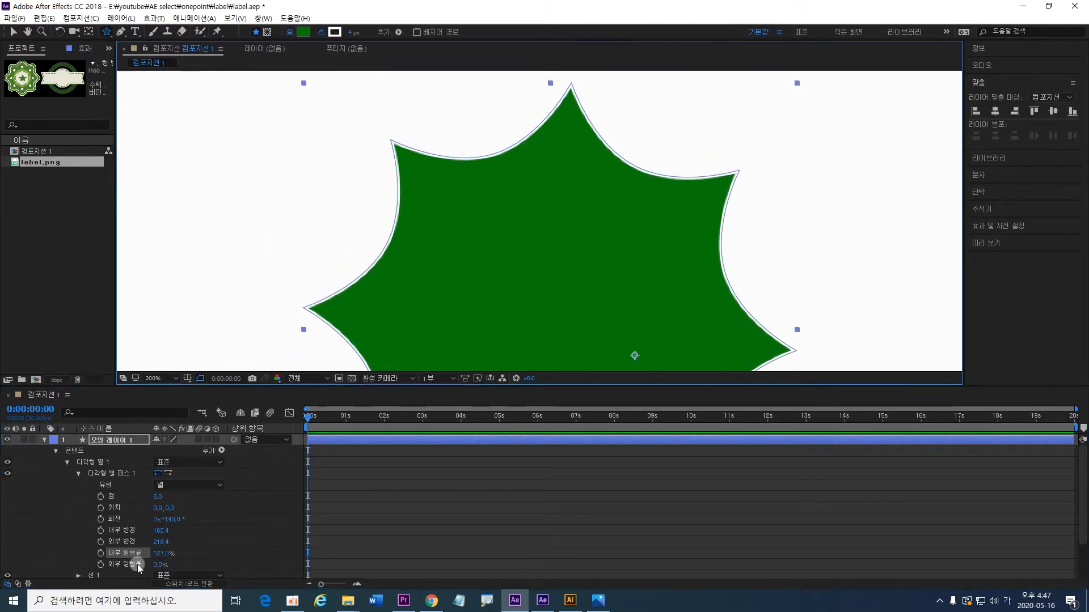
{"action": "left_click_drag", "start_coordinate": [158, 565], "coordinate": [218, 561]}
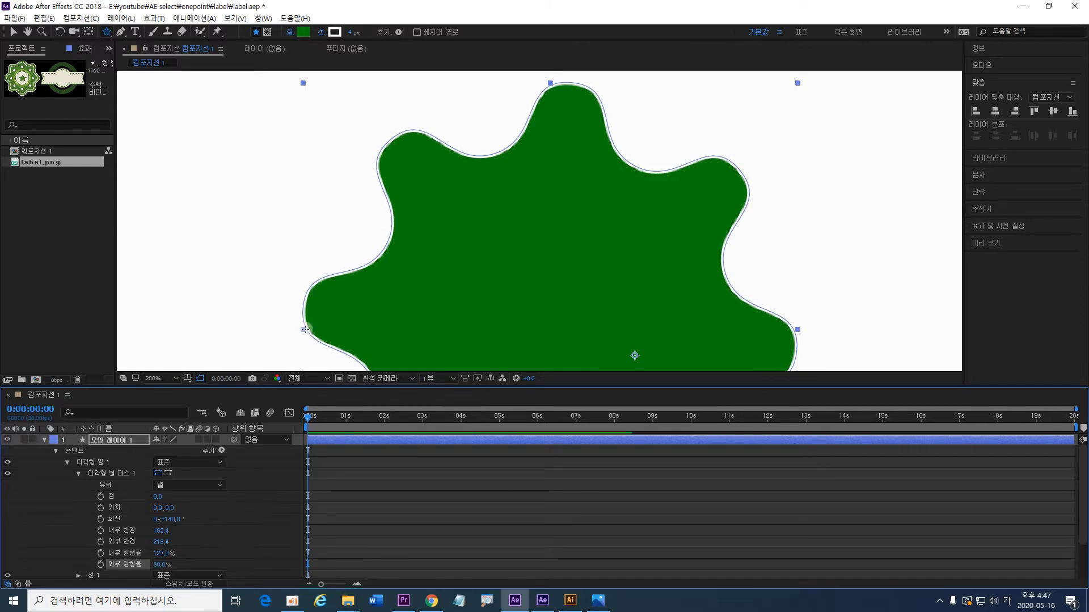
{"action": "scroll", "coordinate": [306, 291], "scroll_direction": "down", "scroll_amount": 1}
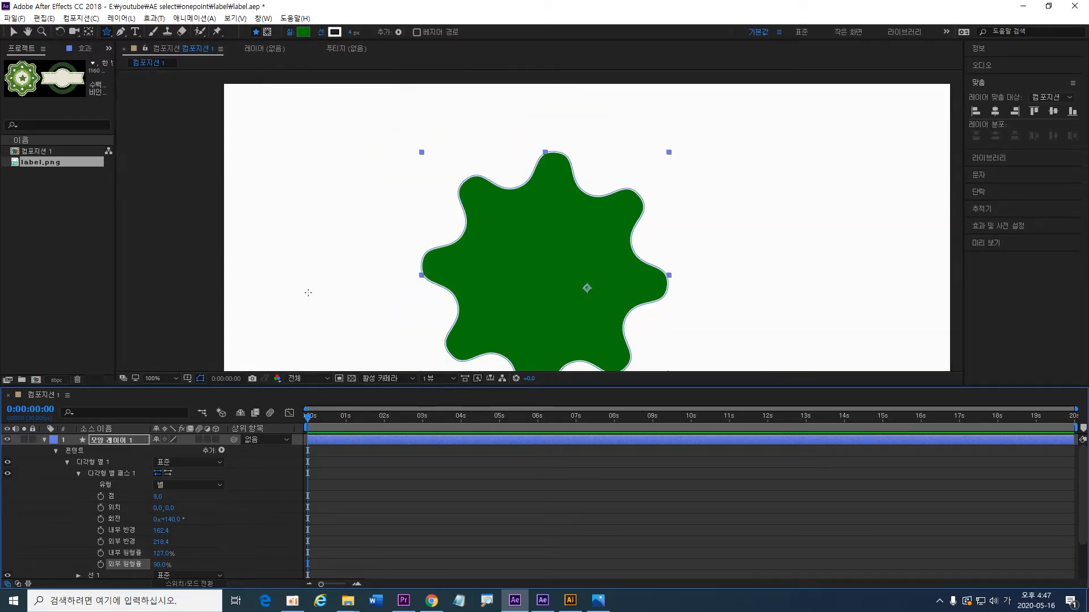
Step: Set the star's inner and outer radius to 100 each, and readjust them to 120 and 99
{"action": "left_click_drag", "start_coordinate": [160, 530], "coordinate": [160, 544]}
{"action": "left_click", "coordinate": [160, 530]}
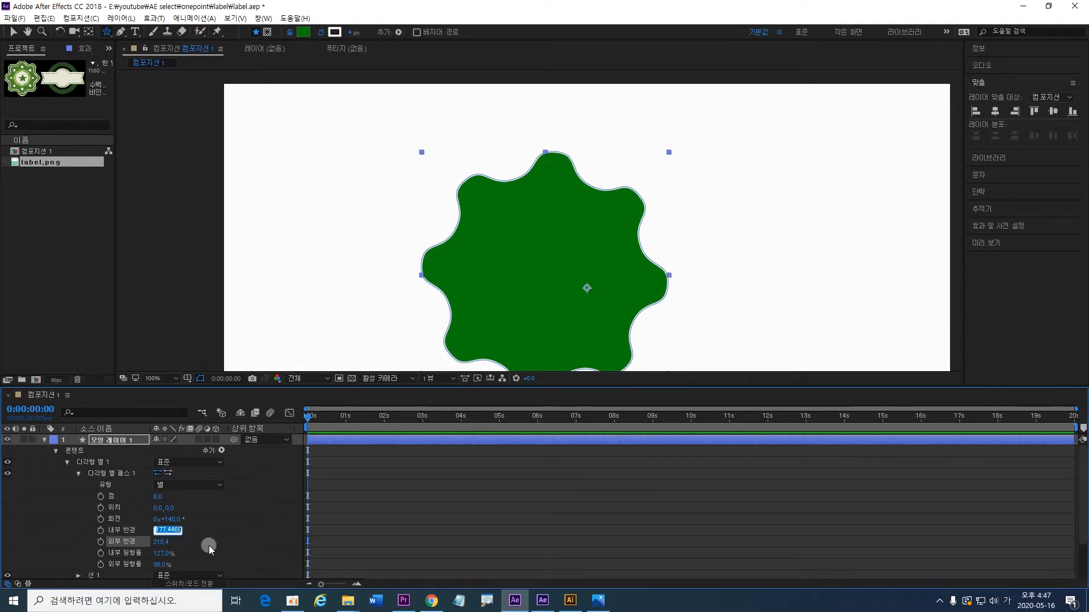
{"action": "type", "text": "100"}
{"action": "key", "text": "Tab"}
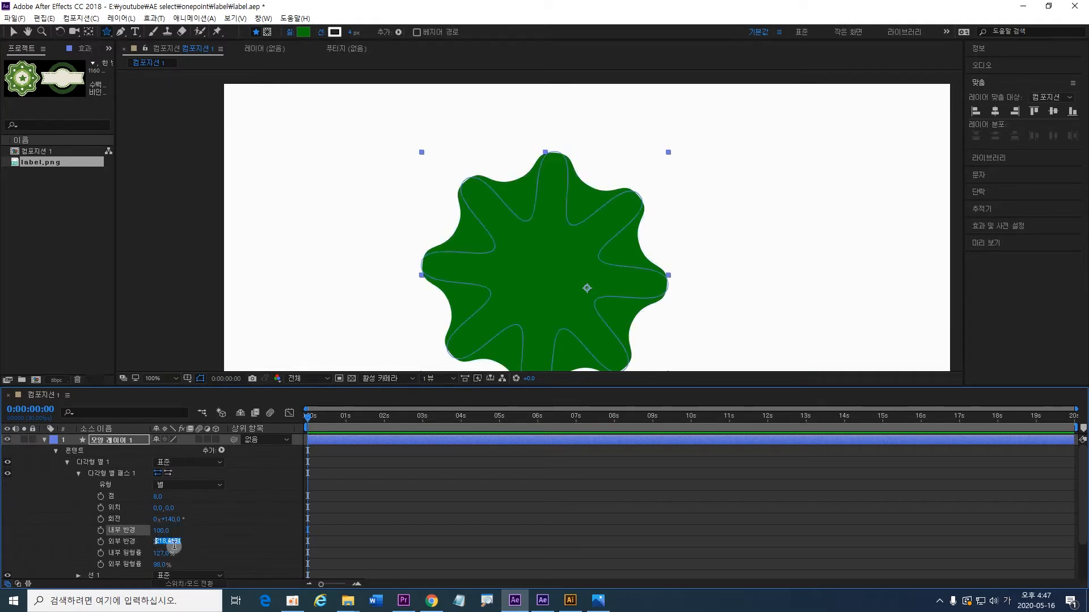
{"action": "type", "text": "1"}
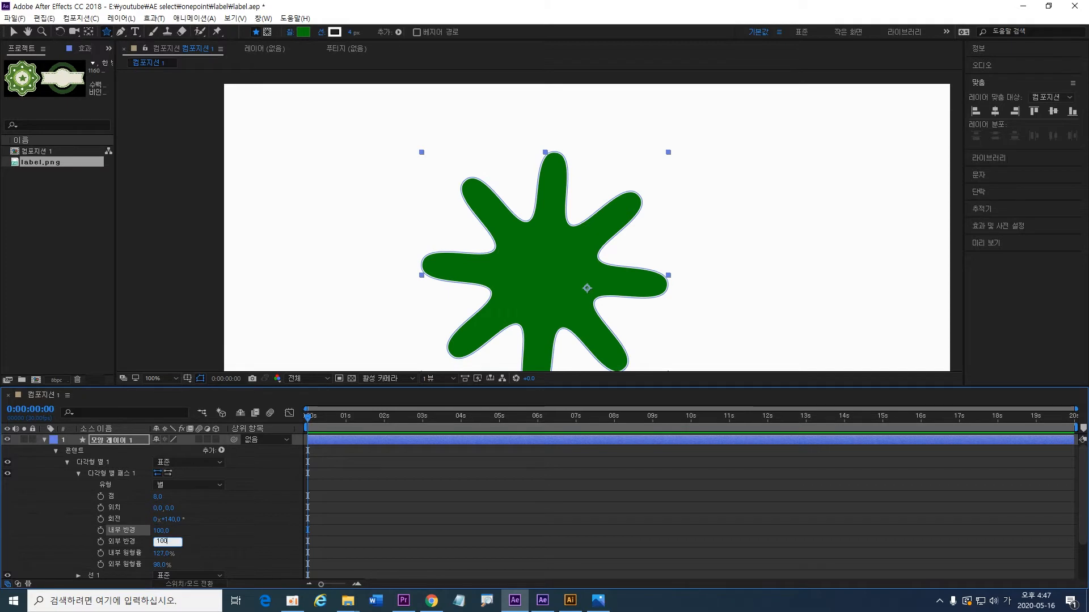
{"action": "type", "text": "00"}
{"action": "left_click", "coordinate": [213, 535]}
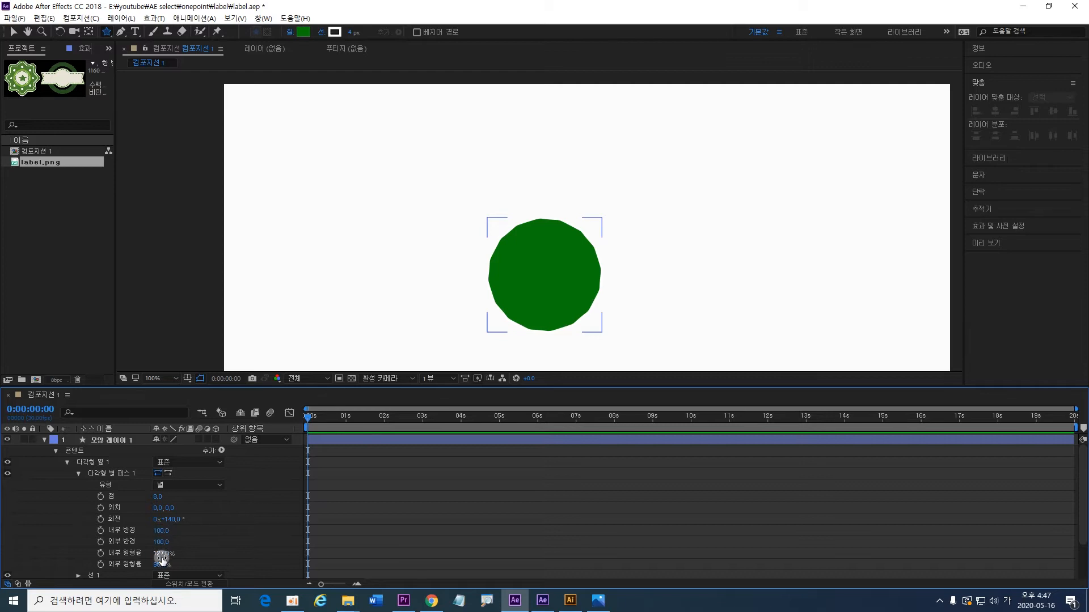
{"action": "left_click_drag", "start_coordinate": [157, 531], "coordinate": [169, 533]}
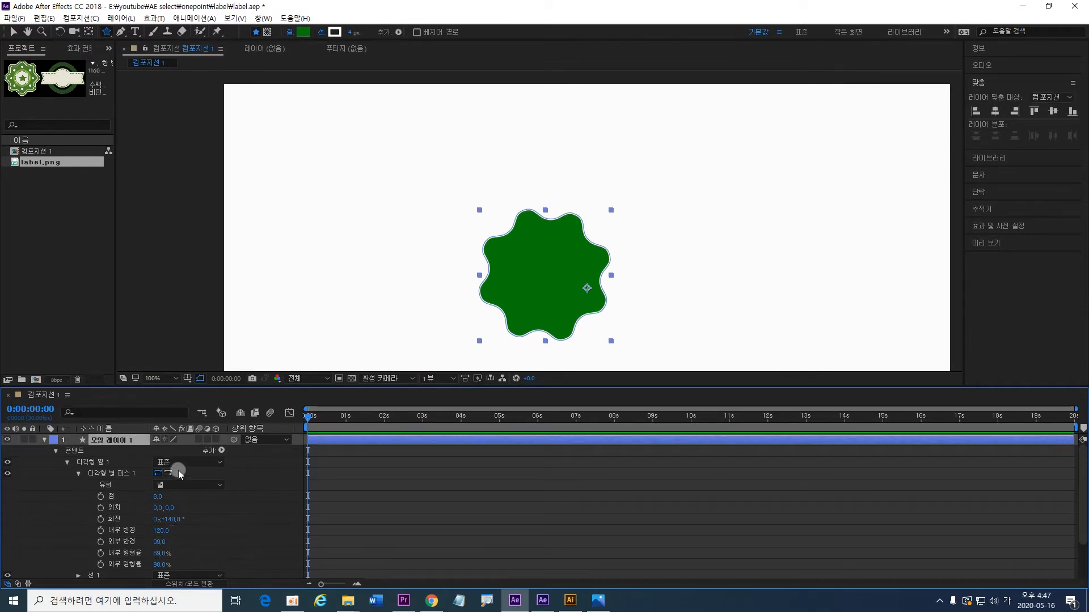
Step: Delete the test star layer and draw a smaller five-petal rounded star in the composition's upper-left area
{"action": "key", "text": "Delete"}
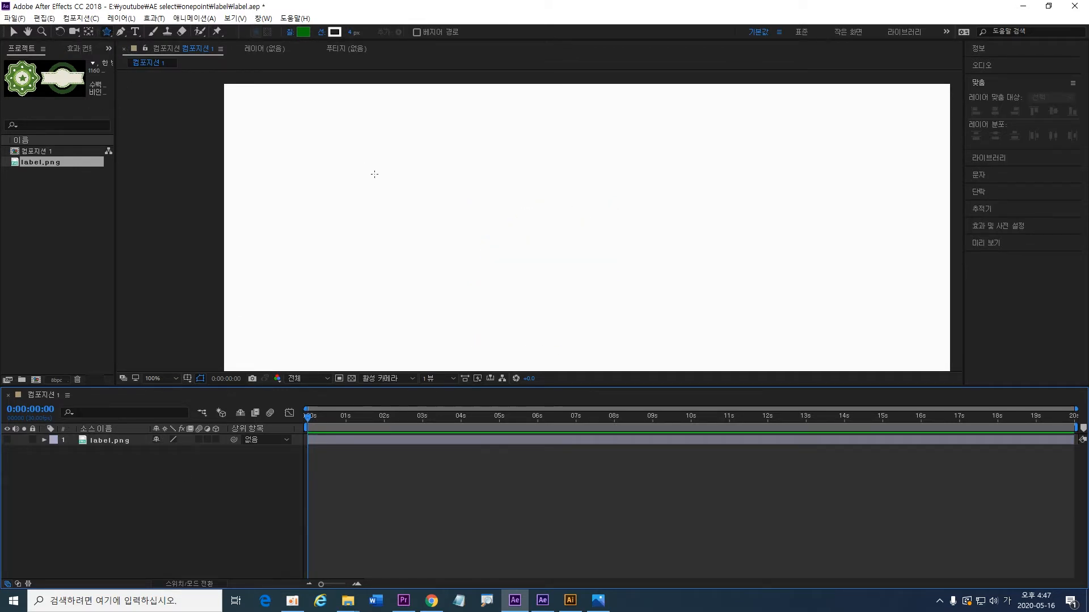
{"action": "left_click_drag", "start_coordinate": [430, 185], "coordinate": [472, 235]}
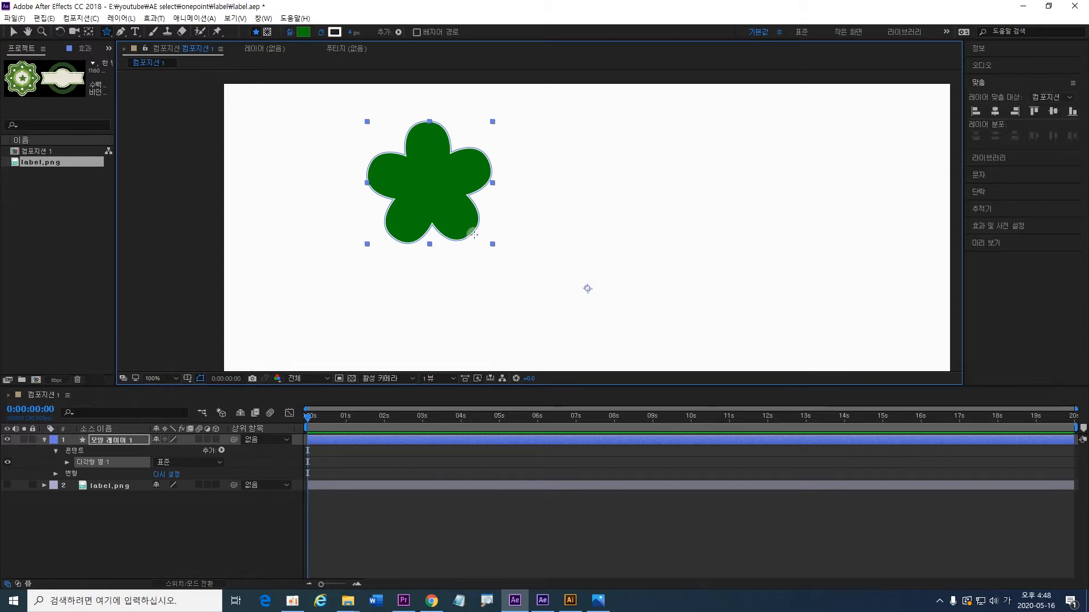
Step: Delete the five-petal rounded star from the shape layer
{"action": "key", "text": "Delete"}
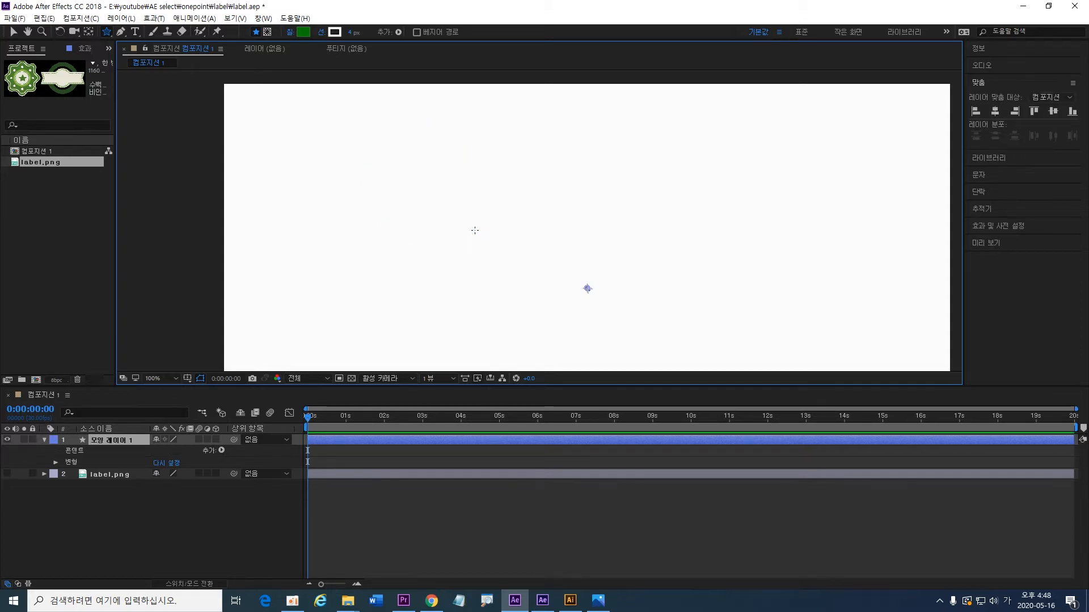
{"action": "double_click", "coordinate": [105, 33]}
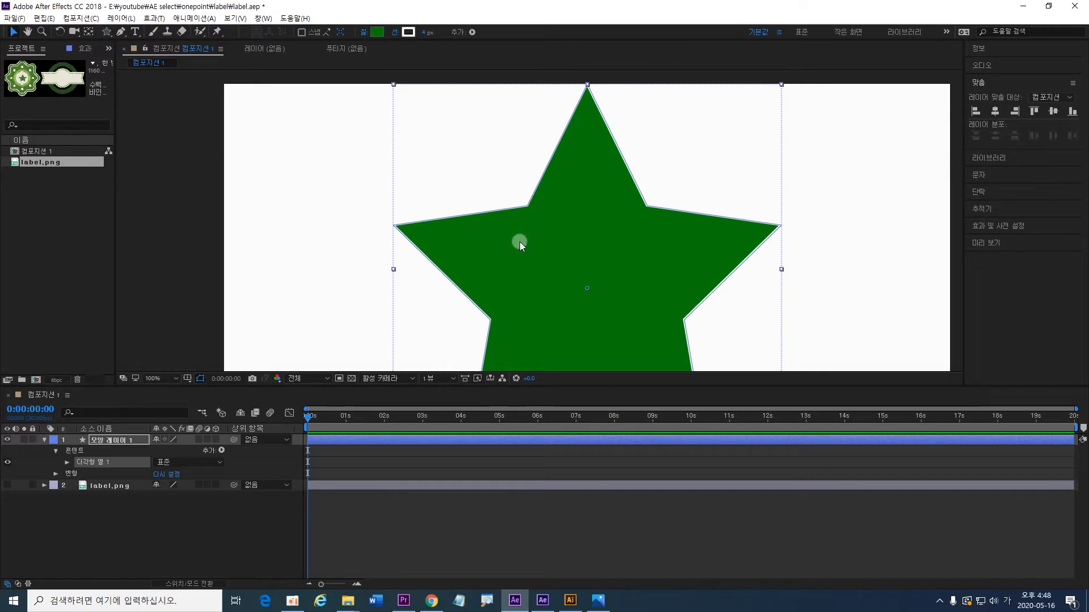
{"action": "scroll", "coordinate": [539, 232], "scroll_direction": "down", "scroll_amount": 2}
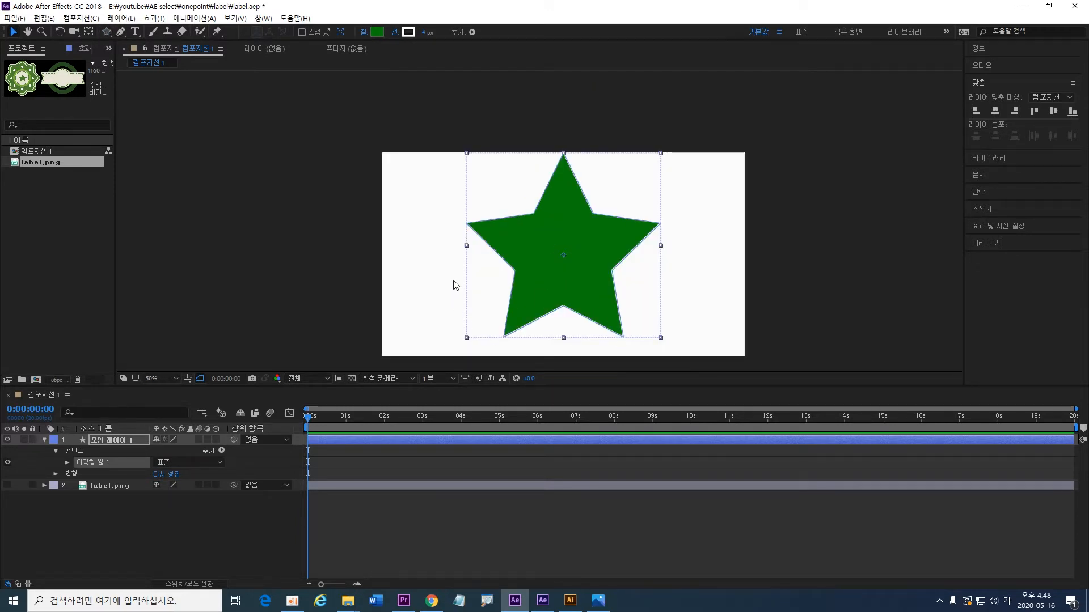
{"action": "key", "text": "Delete"}
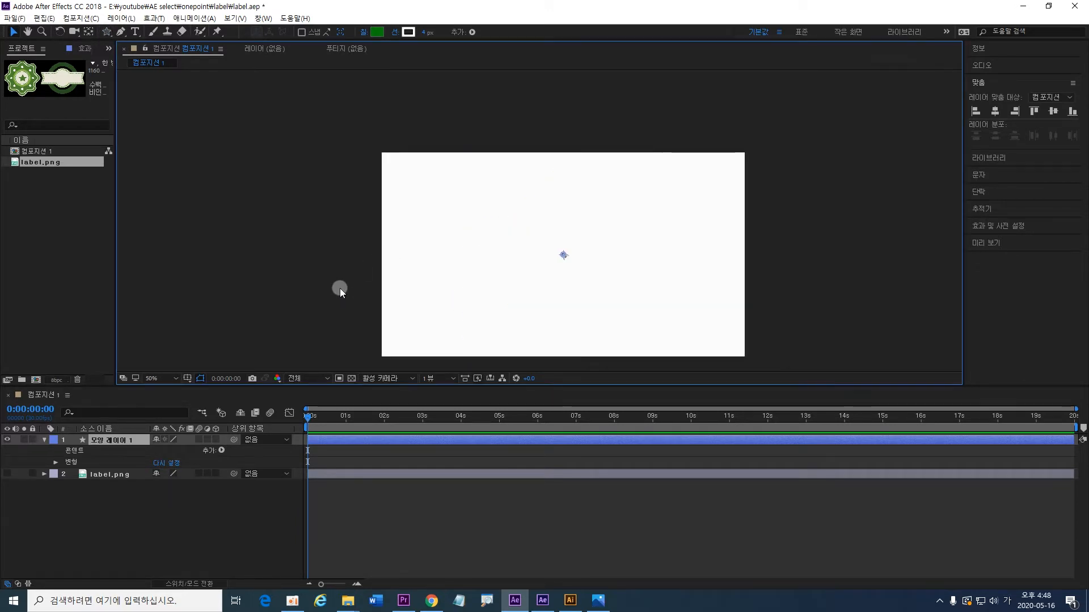
Step: Draw an upright five-pointed star in the composition's upper-left area with the Star tool
{"action": "left_click", "coordinate": [107, 30]}
{"action": "mouse_move", "coordinate": [489, 236]}
{"action": "left_mouse_down"}
{"action": "mouse_move", "coordinate": [534, 298]}
{"action": "mouse_move", "coordinate": [529, 288]}
{"action": "left_mouse_up"}
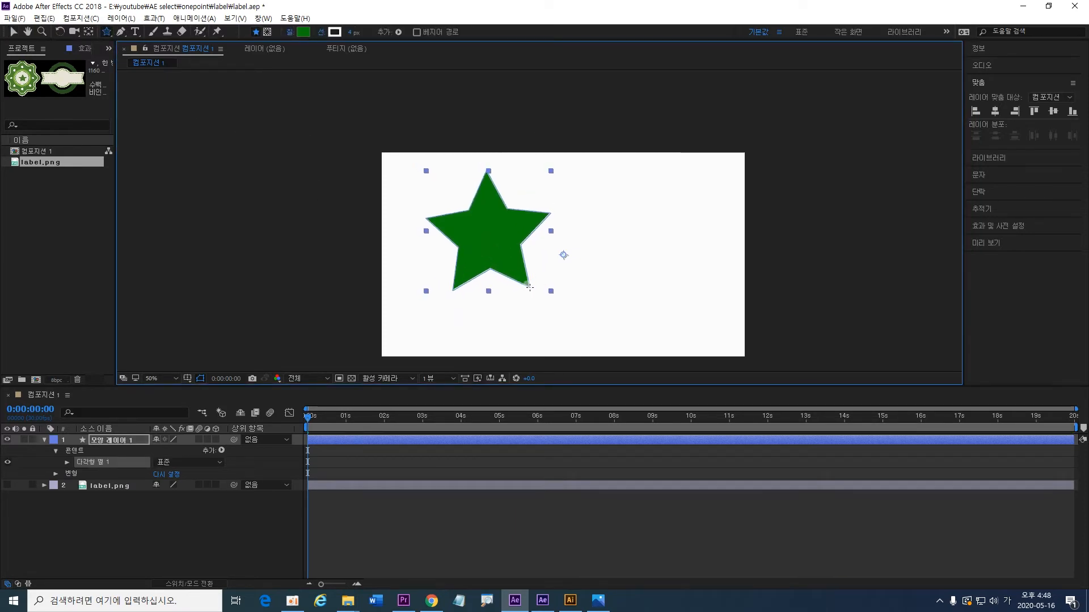
{"action": "left_click_drag", "start_coordinate": [530, 287], "coordinate": [527, 289]}
Step: Set the new star's number of points to 8 in its path properties
{"action": "left_click", "coordinate": [67, 463]}
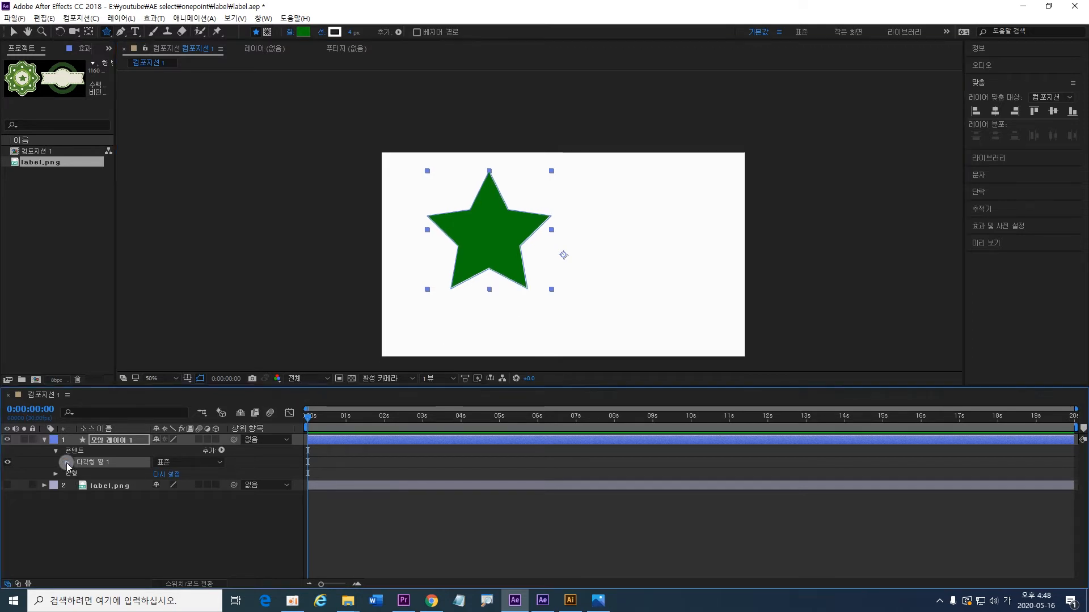
{"action": "left_click", "coordinate": [79, 473]}
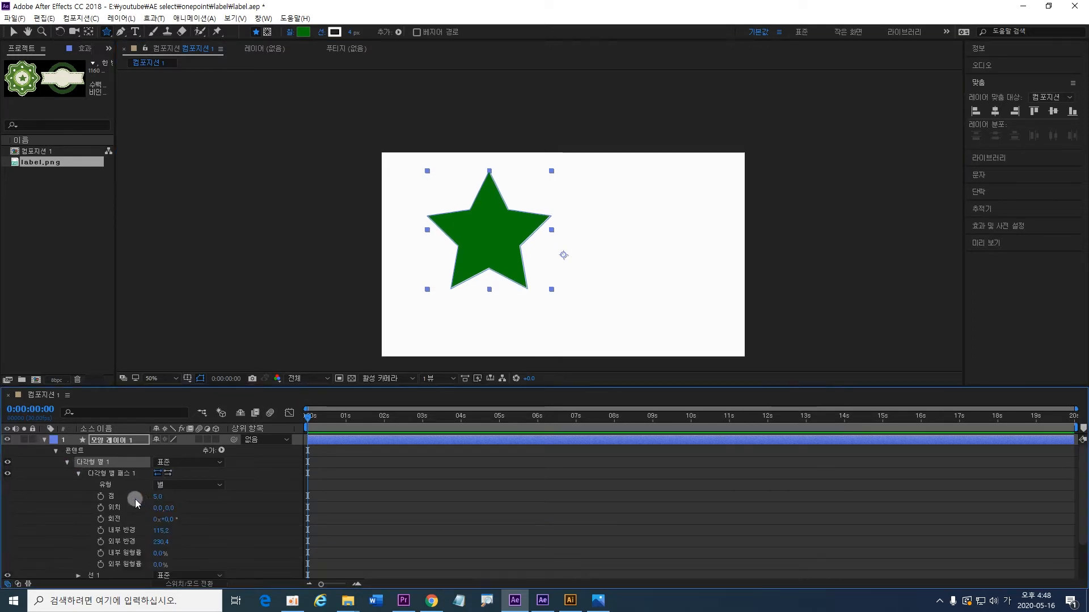
{"action": "left_click", "coordinate": [159, 498]}
{"action": "left_click", "coordinate": [515, 512]}
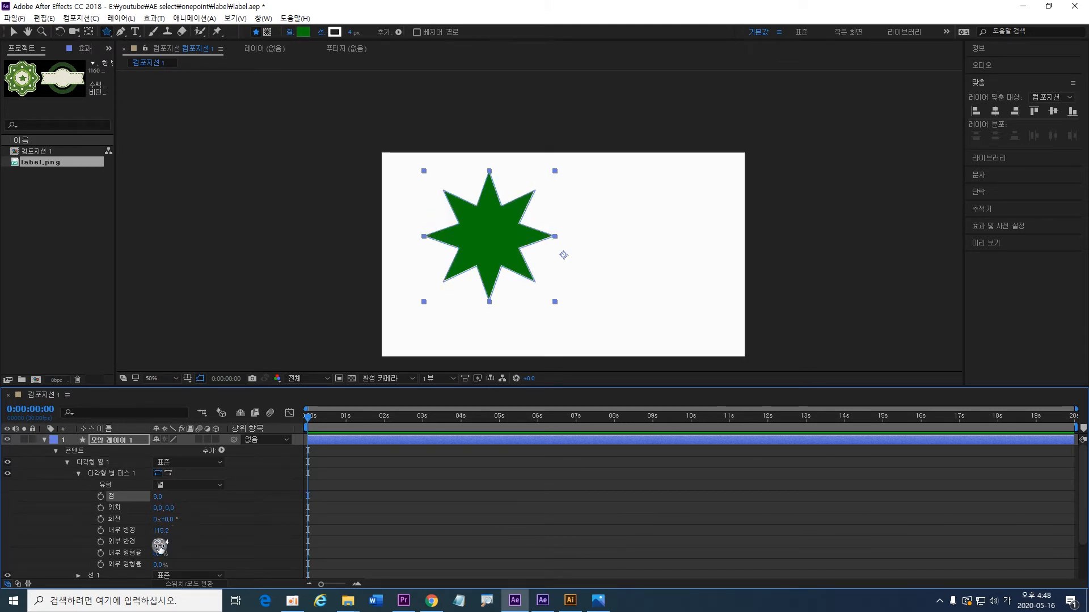
Step: Enlarge the star's inner radius, set its outer radius to 198.4, and apply 51% inner and 75% outer roundness
{"action": "left_click_drag", "start_coordinate": [160, 531], "coordinate": [189, 531]}
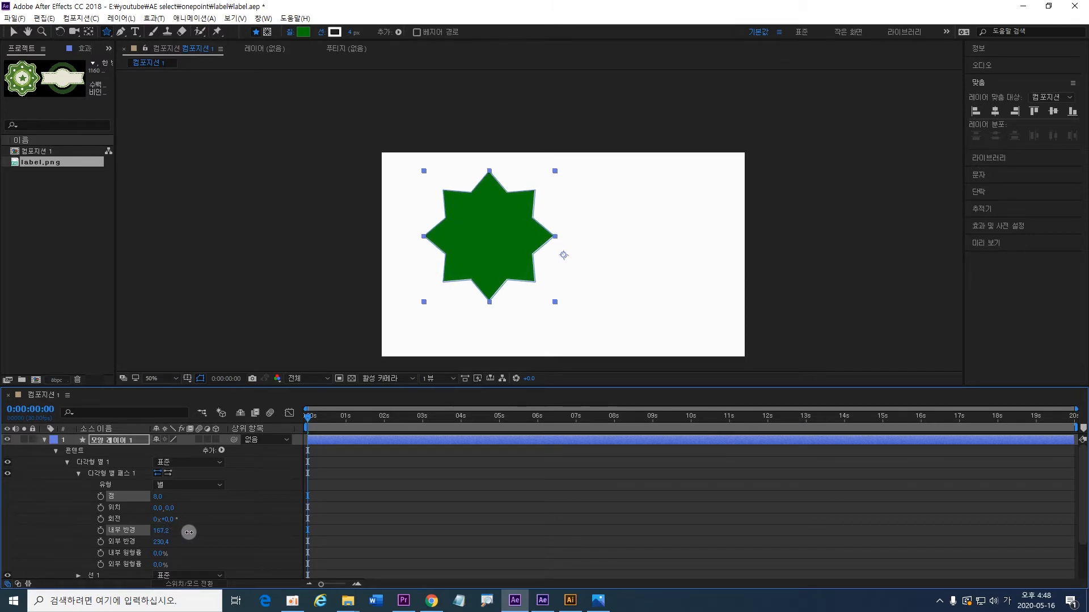
{"action": "left_click", "coordinate": [157, 556]}
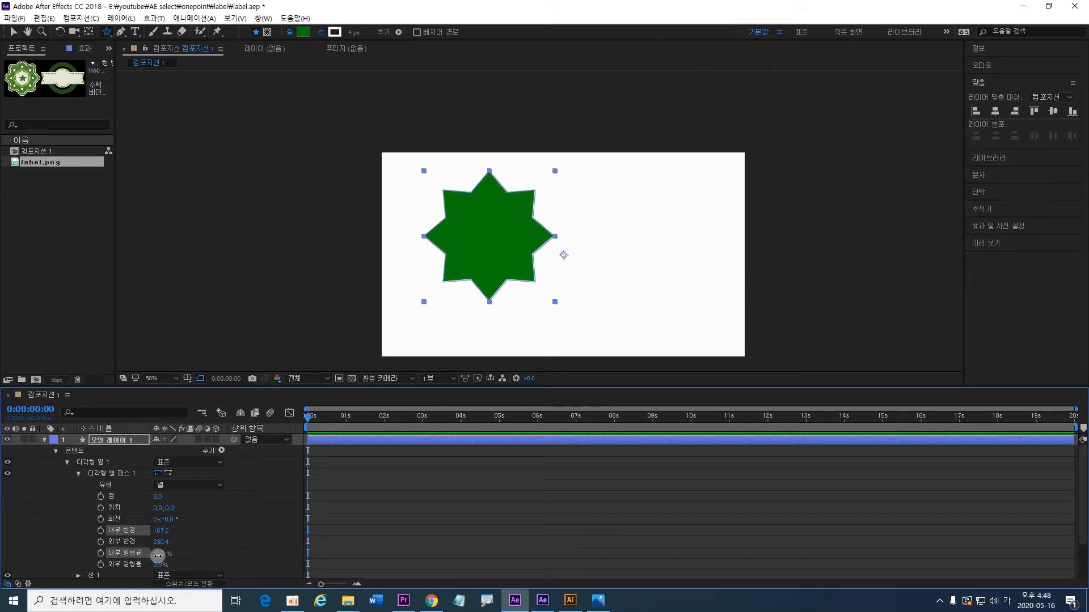
{"action": "left_click_drag", "start_coordinate": [158, 556], "coordinate": [157, 533]}
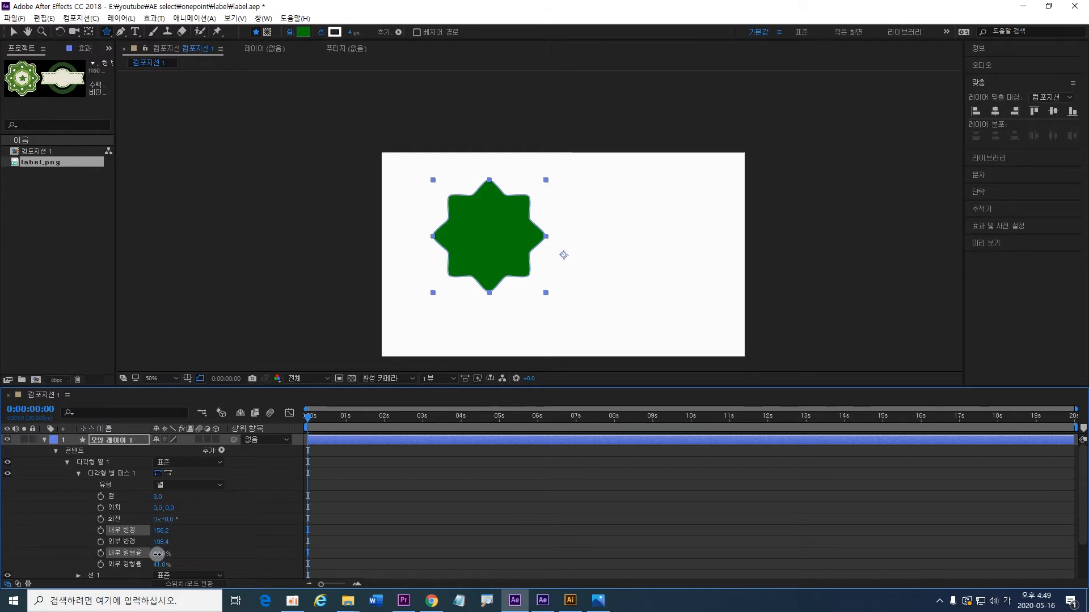
{"action": "left_click_drag", "start_coordinate": [158, 554], "coordinate": [177, 567]}
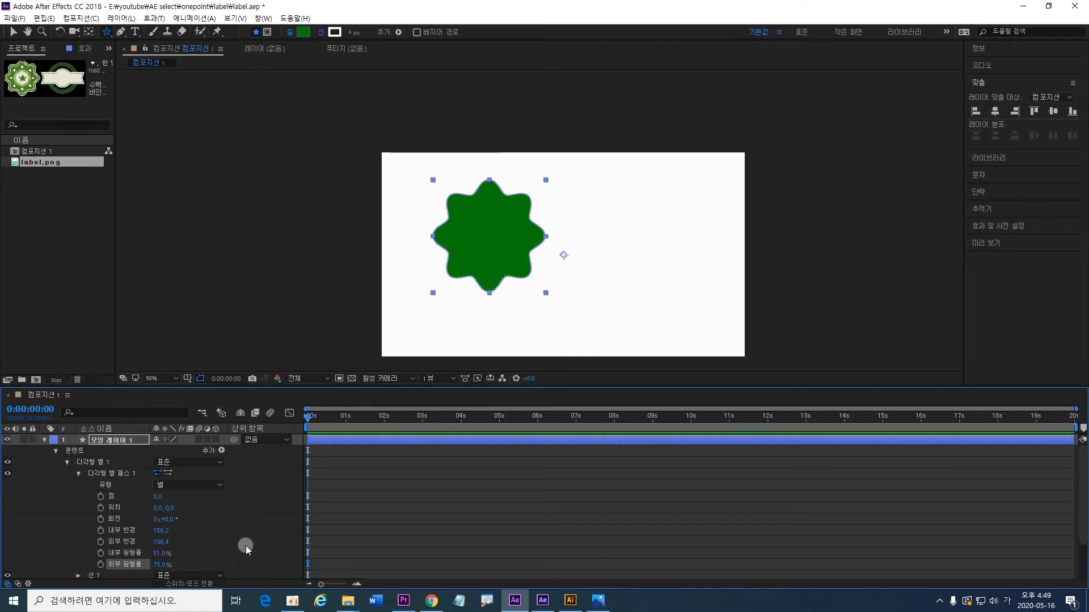
Step: Duplicate the wavy star shape within its layer and scale the copy down around its center to about 80%
{"action": "key", "text": "period"}
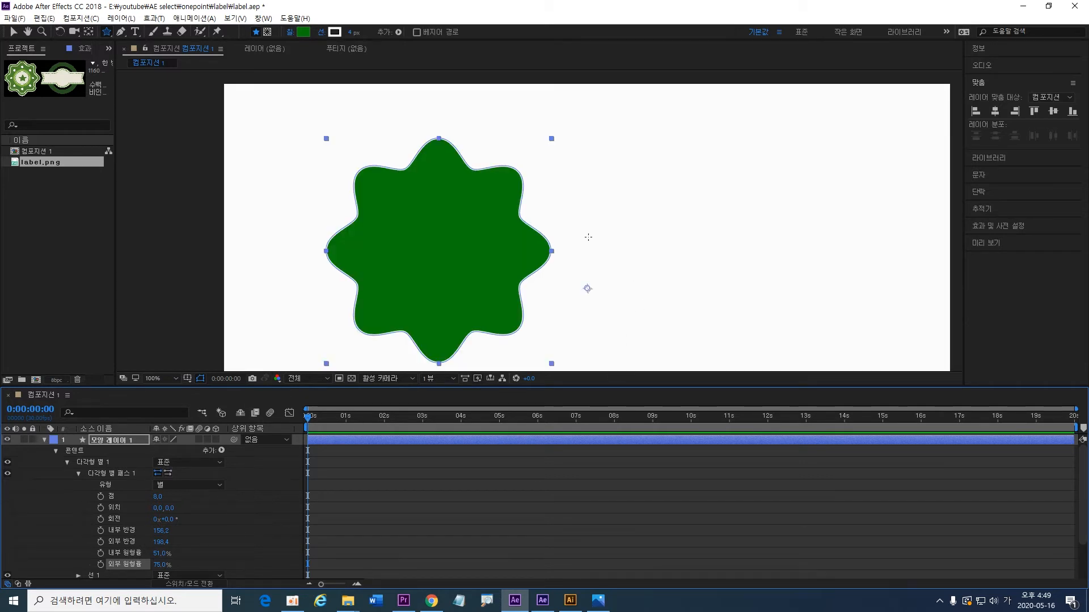
{"action": "left_click_drag", "start_coordinate": [556, 286], "coordinate": [571, 270]}
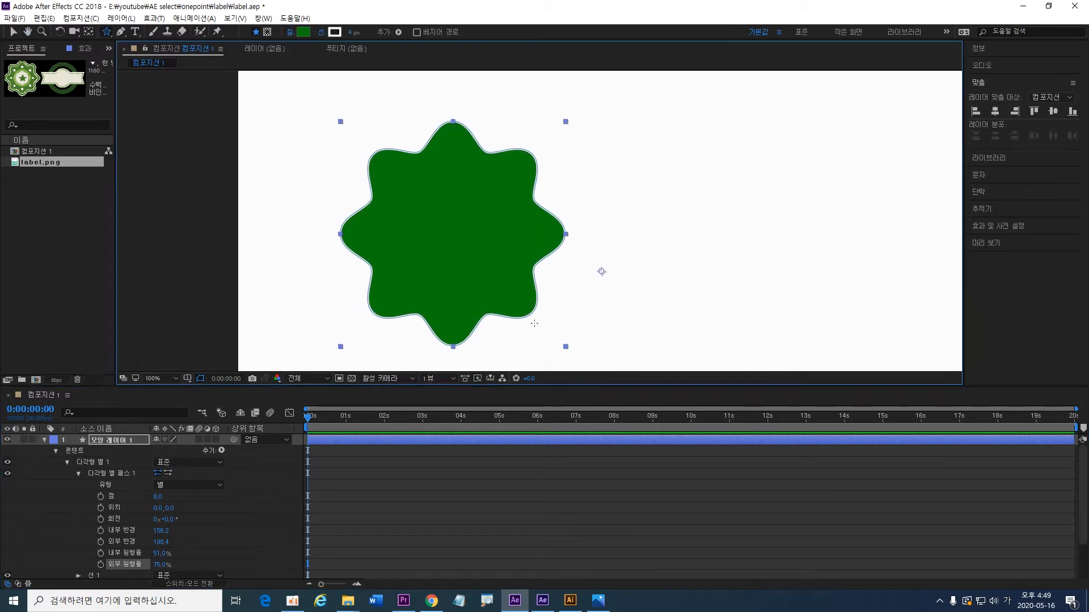
{"action": "left_click", "coordinate": [524, 442]}
{"action": "left_click", "coordinate": [146, 473]}
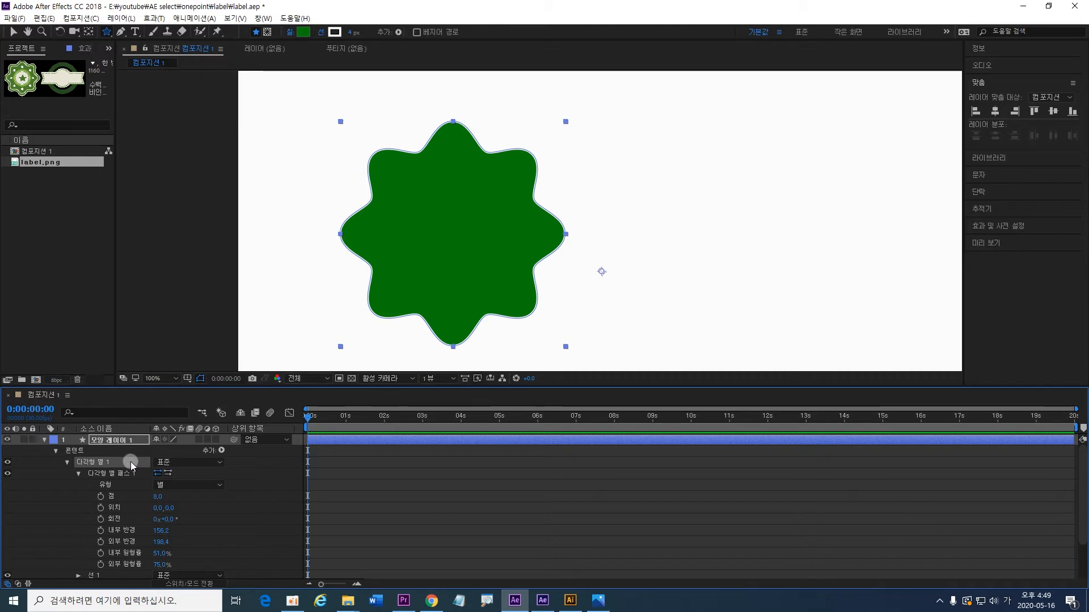
{"action": "key", "text": "ctrl+d"}
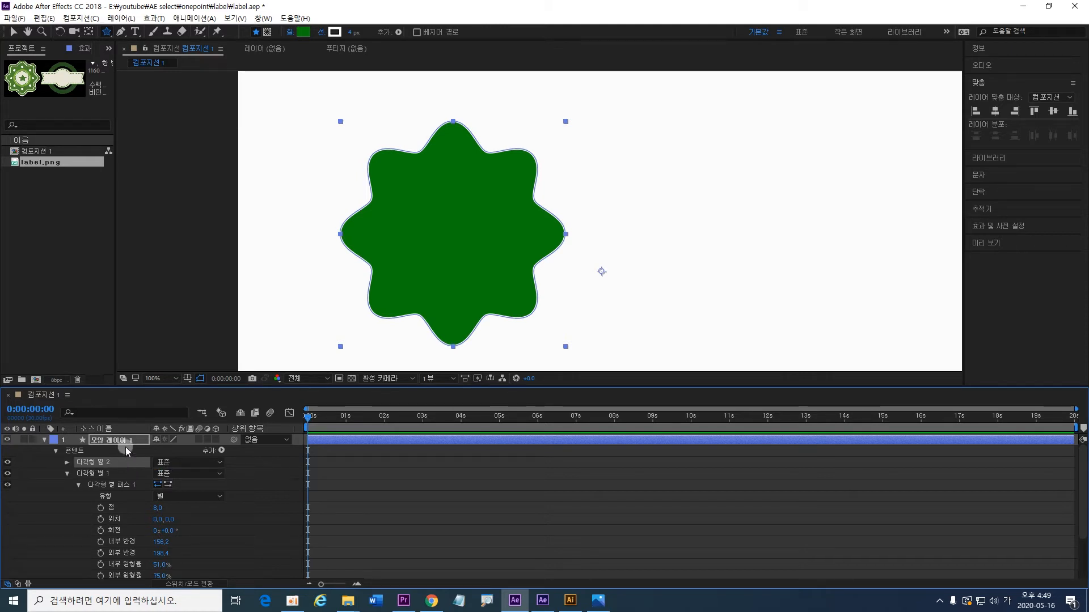
{"action": "left_click", "coordinate": [13, 31]}
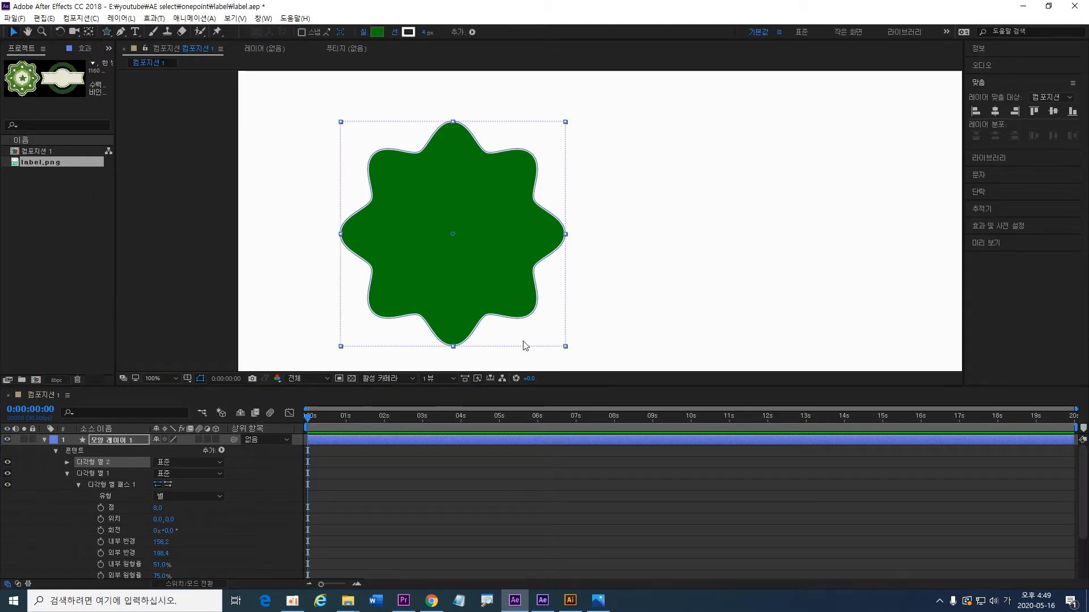
{"action": "left_click_drag", "start_coordinate": [565, 346], "coordinate": [536, 333]}
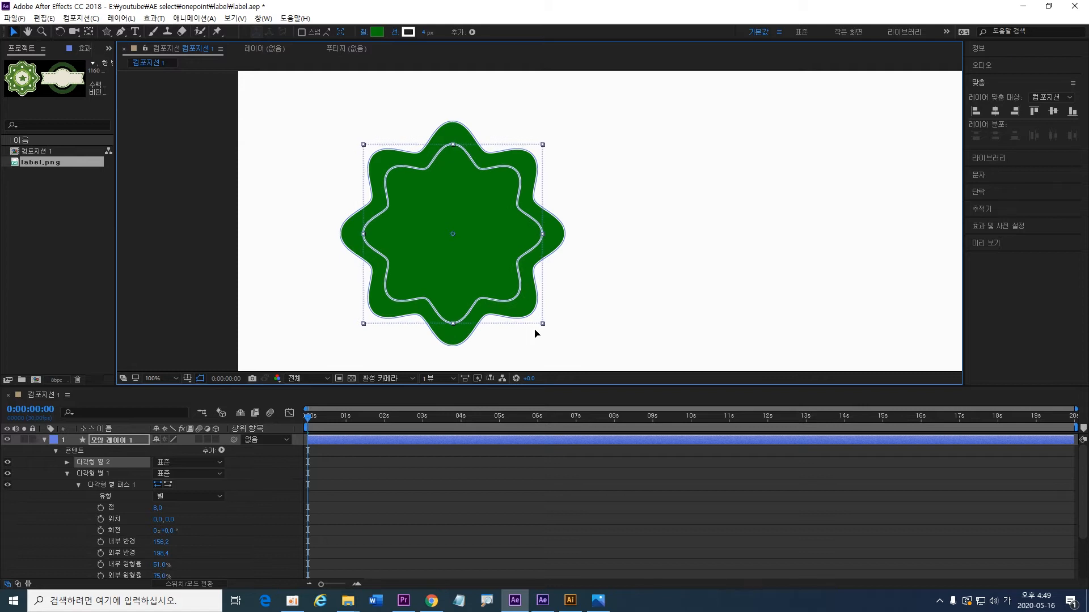
{"action": "left_click", "coordinate": [374, 369]}
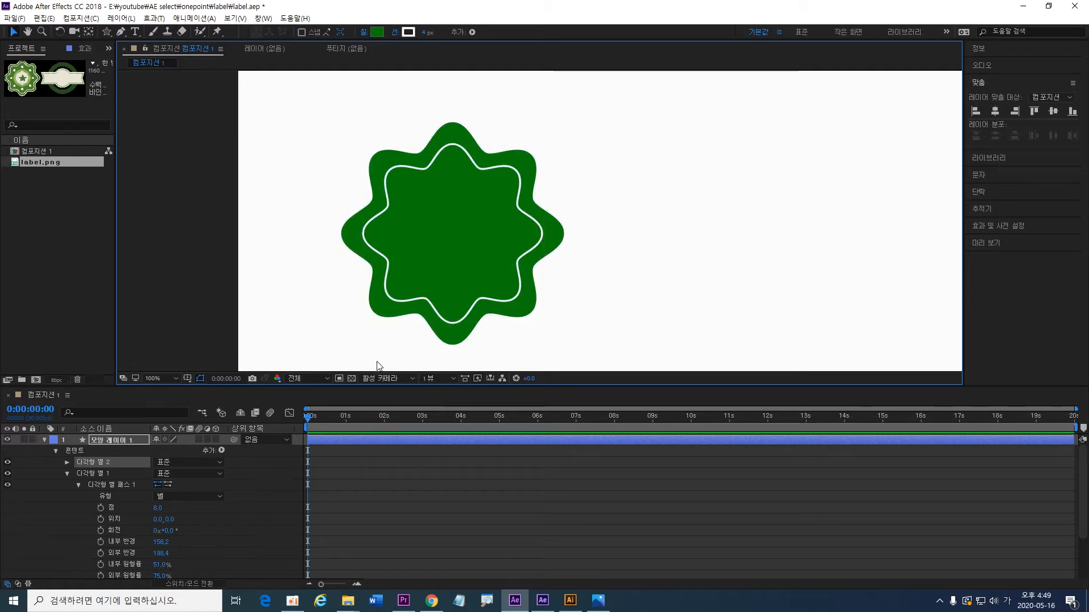
Step: Thicken the white stroke of the smaller inner star
{"action": "left_click", "coordinate": [450, 324]}
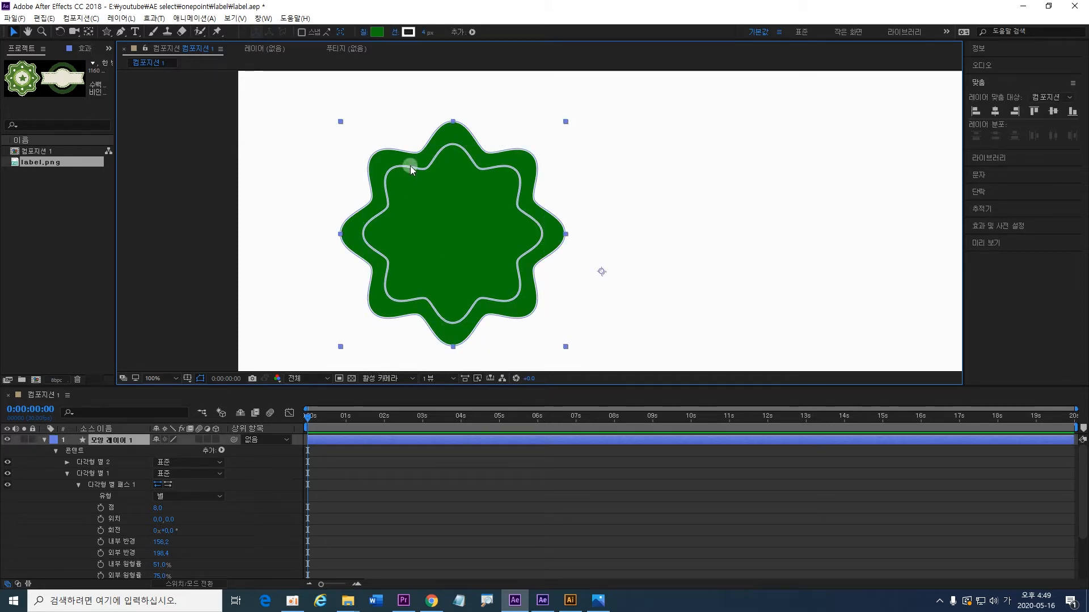
{"action": "left_click", "coordinate": [137, 461]}
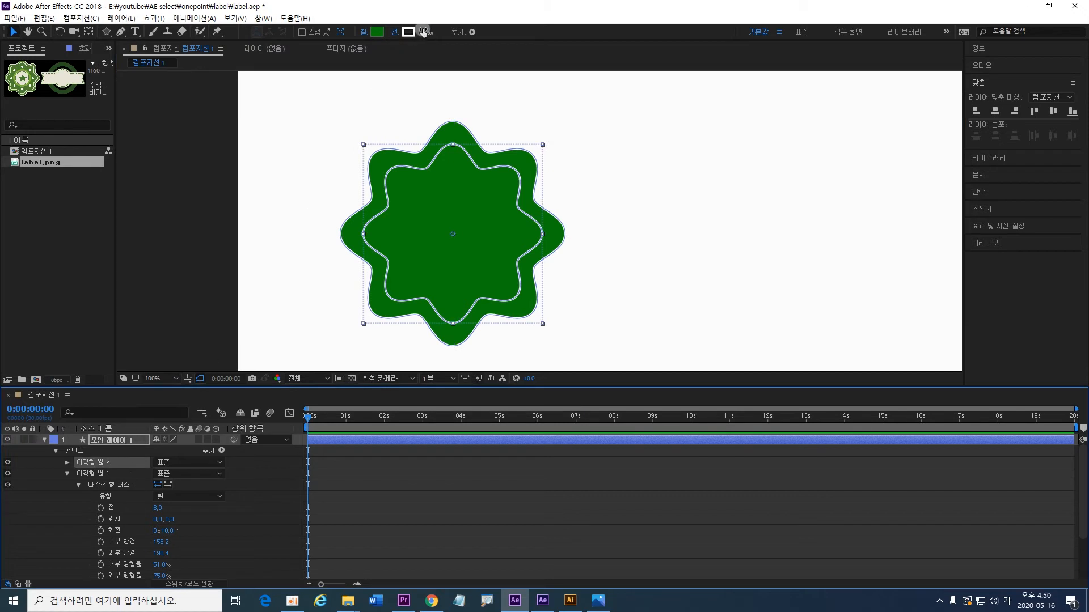
{"action": "left_click_drag", "start_coordinate": [425, 32], "coordinate": [427, 31]}
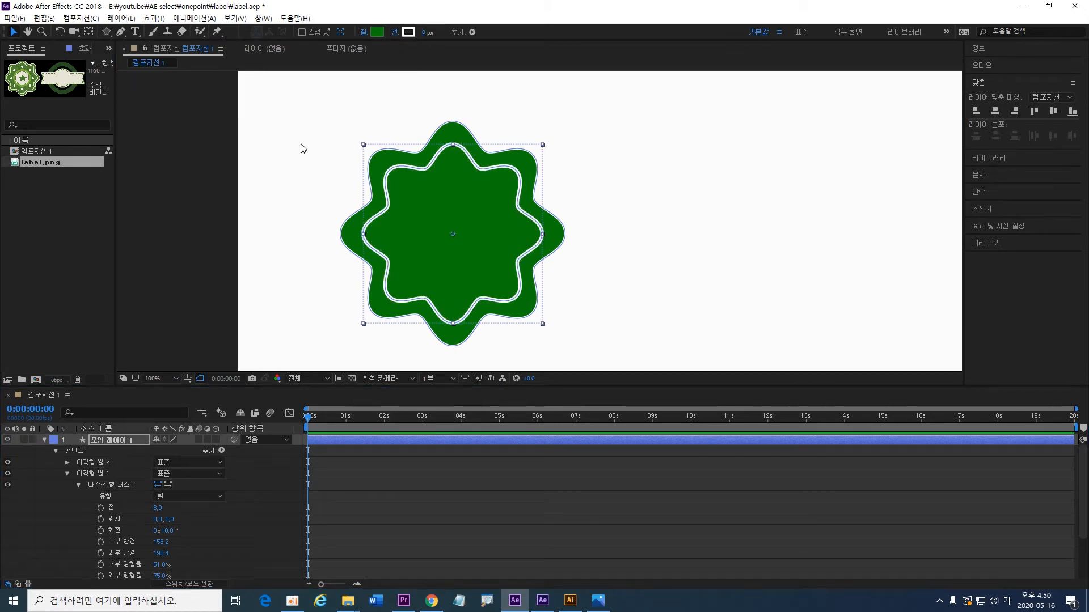
{"action": "left_click", "coordinate": [286, 183]}
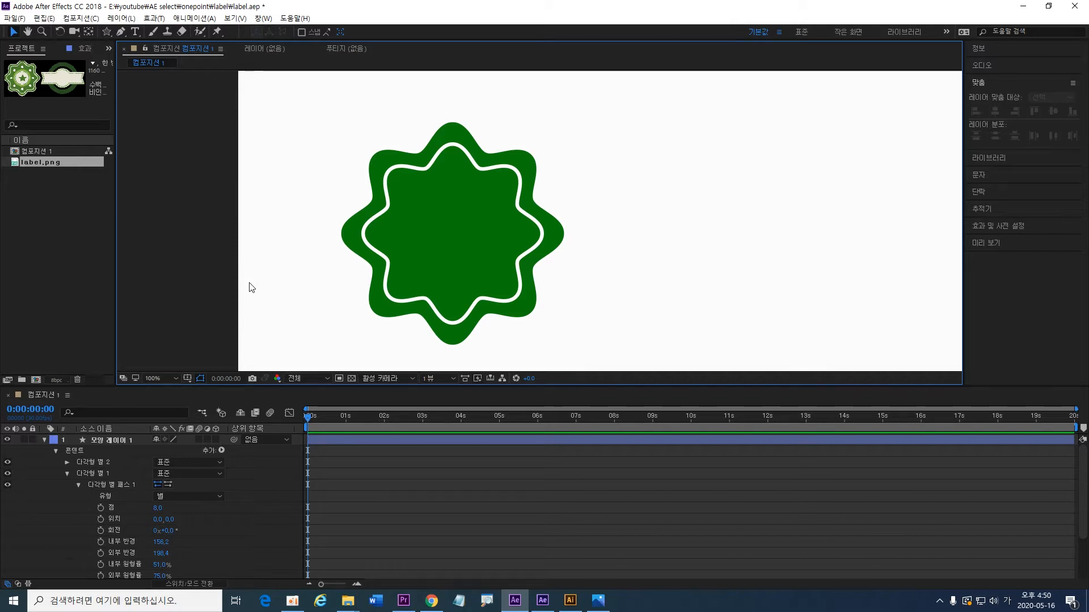
Step: Collapse the star shape layer's properties and deselect all layers
{"action": "left_click", "coordinate": [199, 448]}
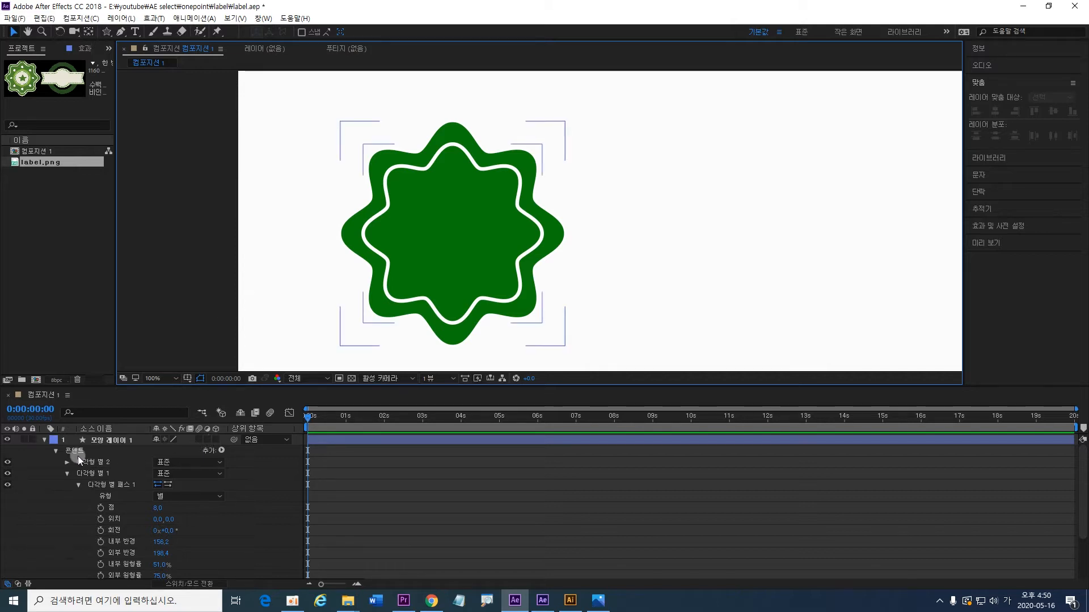
{"action": "left_click", "coordinate": [57, 441]}
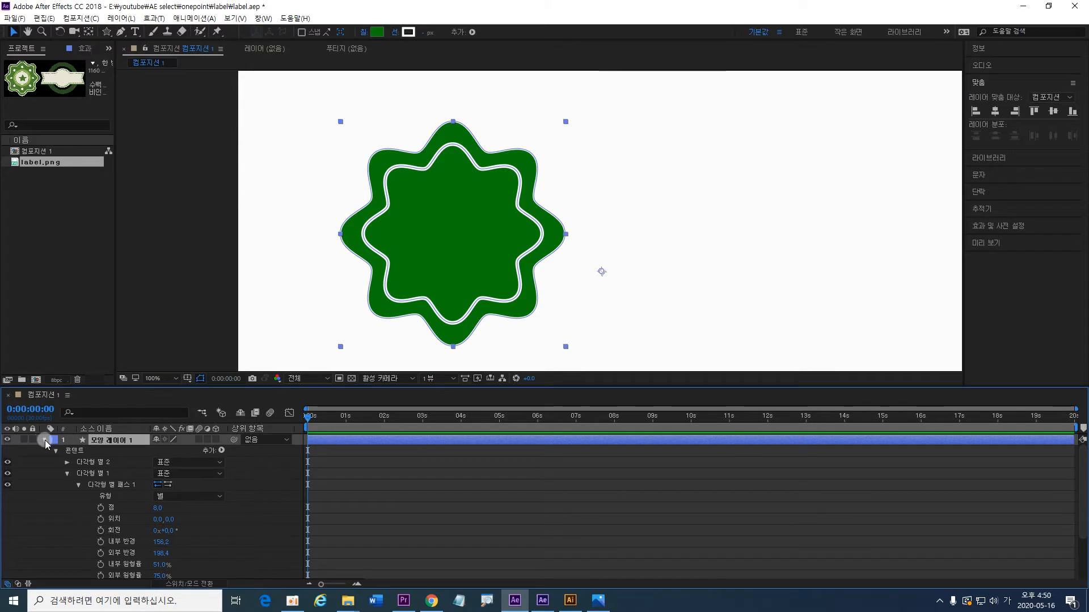
{"action": "left_click", "coordinate": [45, 440]}
{"action": "left_click", "coordinate": [145, 541]}
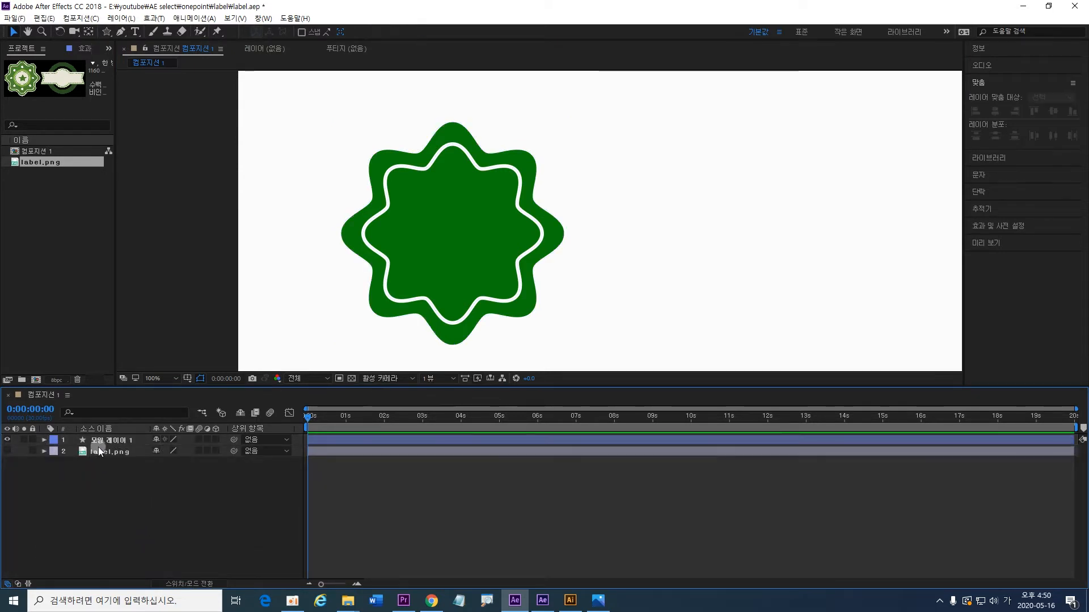
{"action": "left_click", "coordinate": [76, 441]}
{"action": "left_click", "coordinate": [44, 440]}
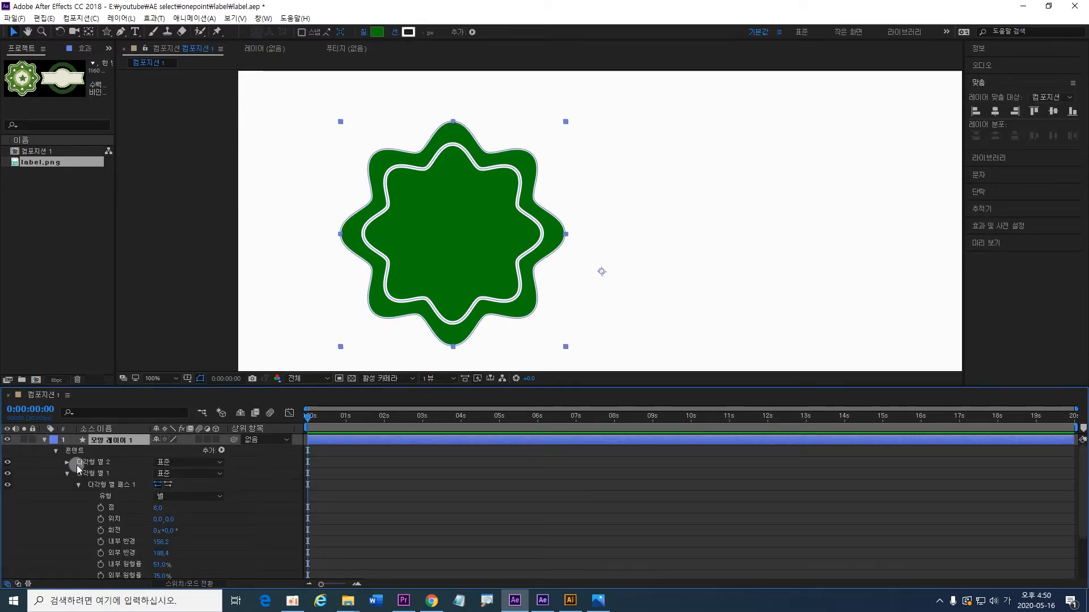
{"action": "left_click", "coordinate": [43, 441]}
{"action": "left_click", "coordinate": [118, 517]}
{"action": "left_click", "coordinate": [196, 474]}
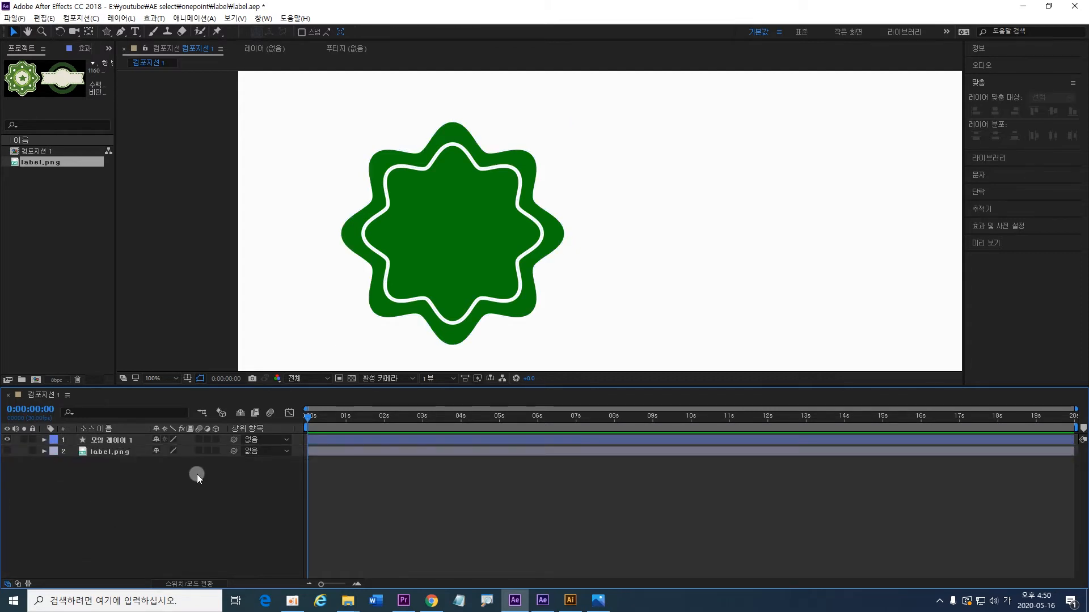
Step: Draw a circle with the Ellipse tool over the badge's lower-right part as a new shape layer
{"action": "left_click", "coordinate": [110, 32]}
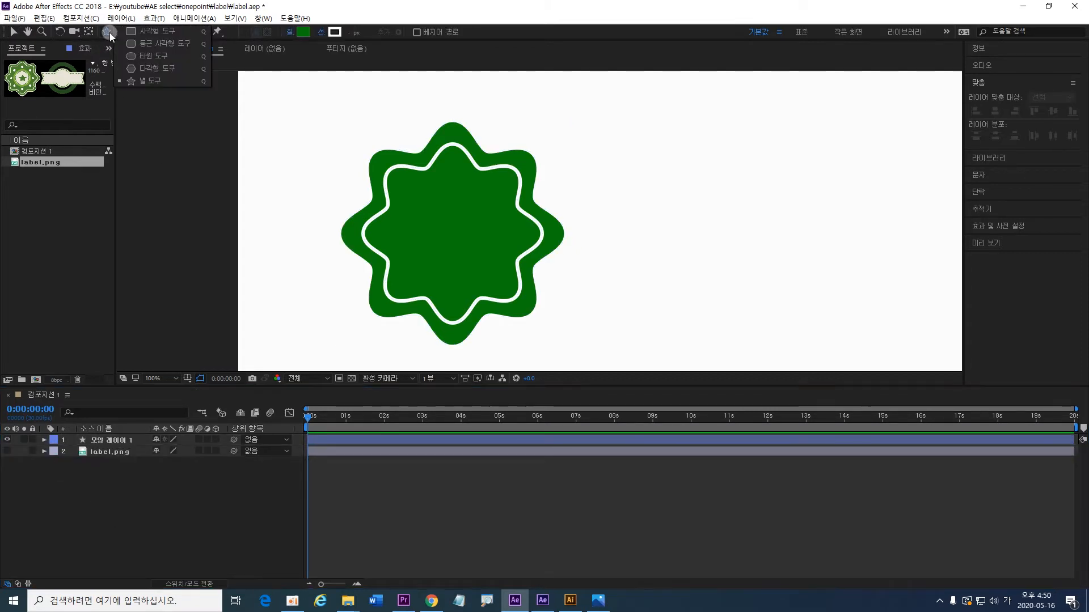
{"action": "left_click", "coordinate": [155, 55]}
{"action": "left_click_drag", "start_coordinate": [452, 229], "coordinate": [497, 276]}
{"action": "left_click_drag", "start_coordinate": [539, 305], "coordinate": [542, 310]}
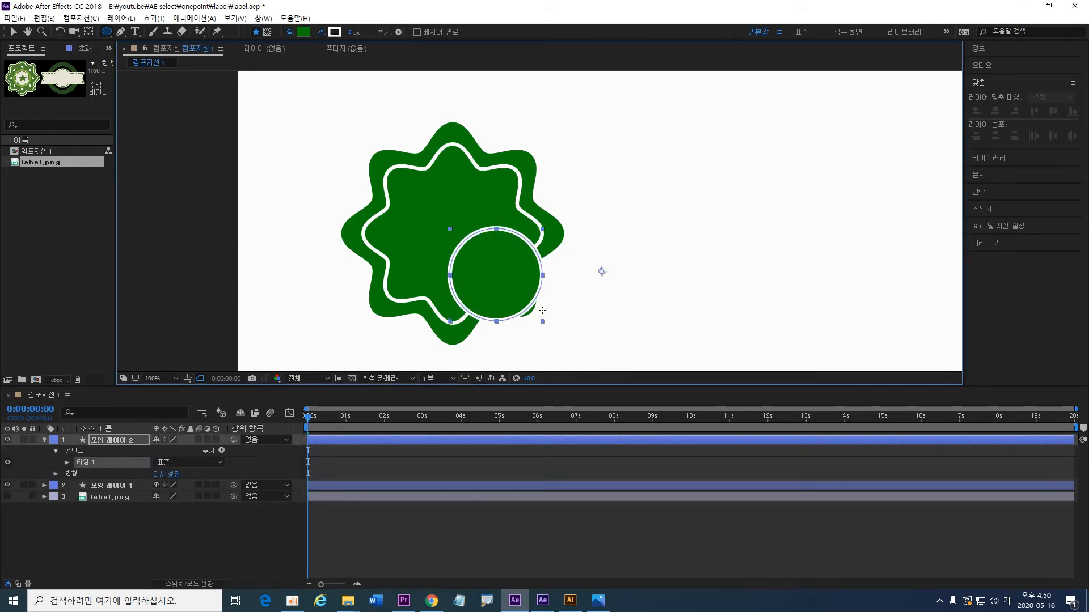
Step: Remove the circle's stroke and change its fill color to white
{"action": "left_click", "coordinate": [321, 32]}
{"action": "left_click", "coordinate": [489, 268]}
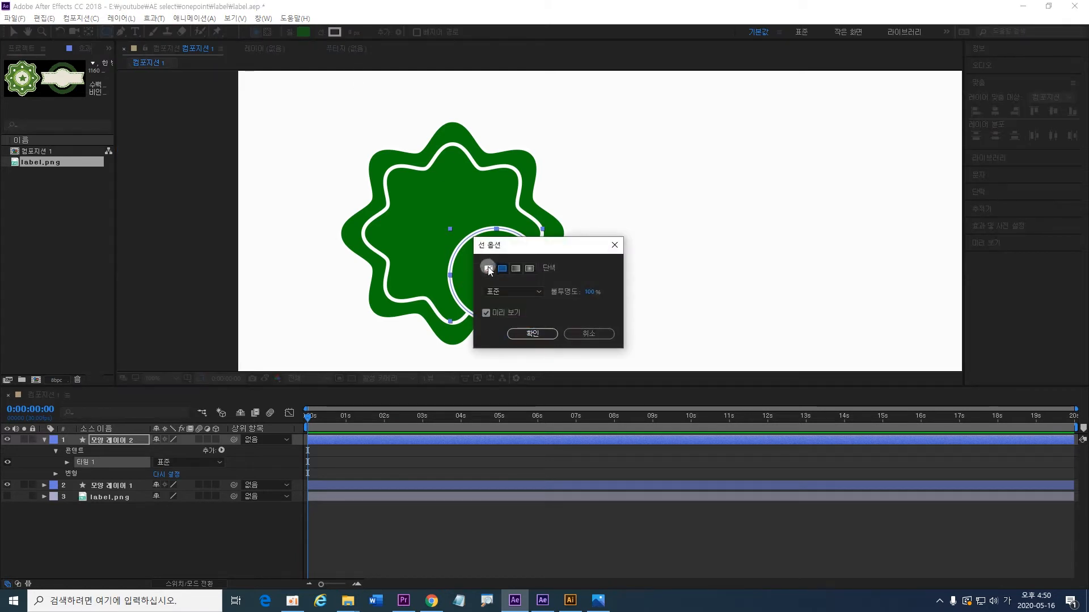
{"action": "left_click", "coordinate": [514, 333]}
{"action": "left_click", "coordinate": [304, 32]}
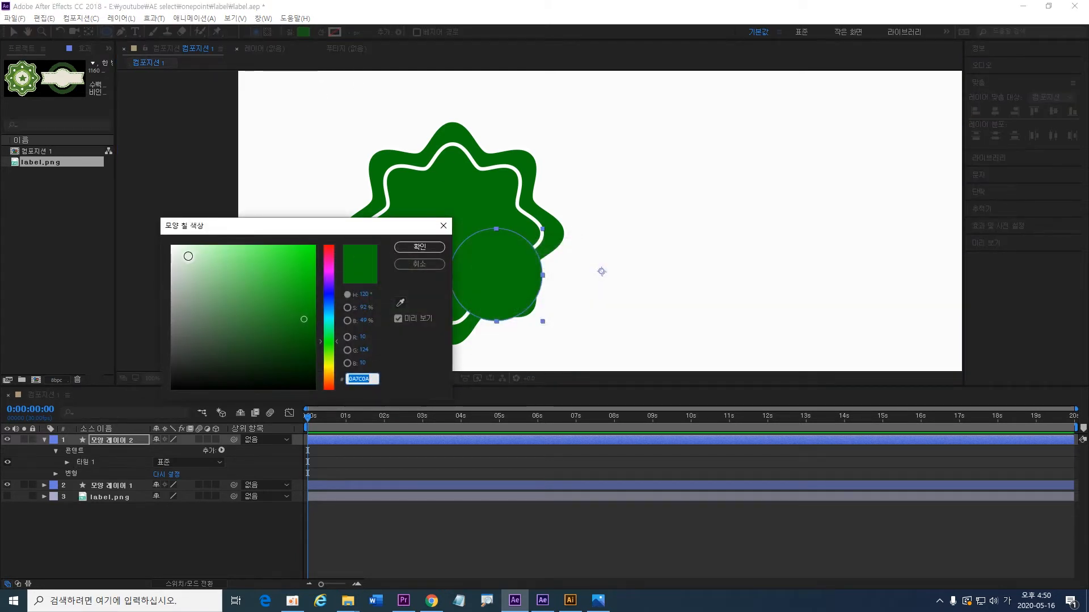
{"action": "left_click", "coordinate": [173, 247]}
{"action": "left_click", "coordinate": [407, 250]}
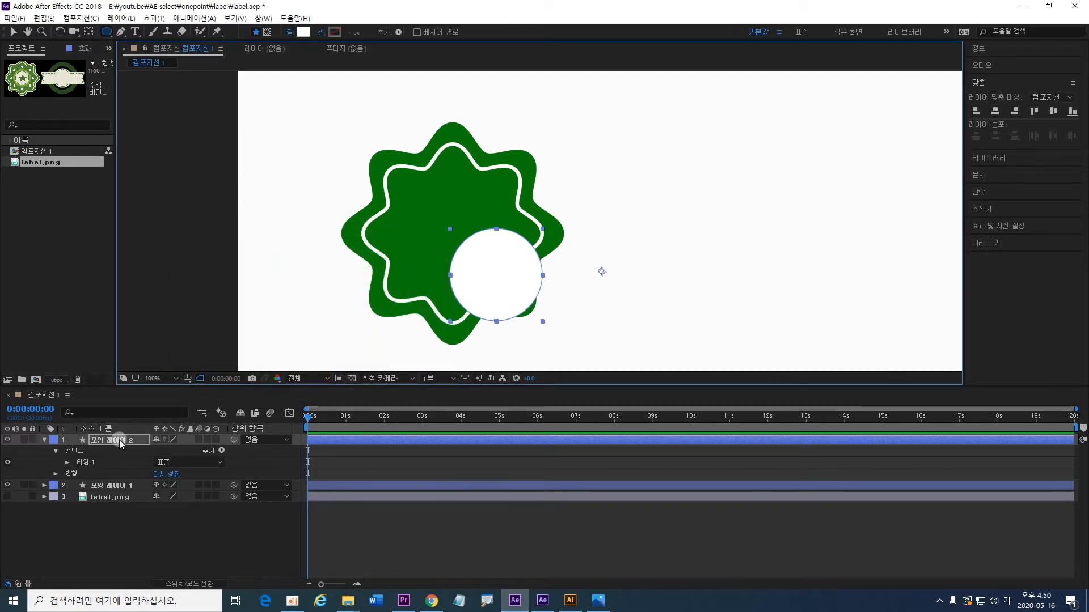
Step: Align the star and white circle layers to the selection, centering them on each other horizontally and vertically
{"action": "left_click", "coordinate": [120, 486], "text": "shift"}
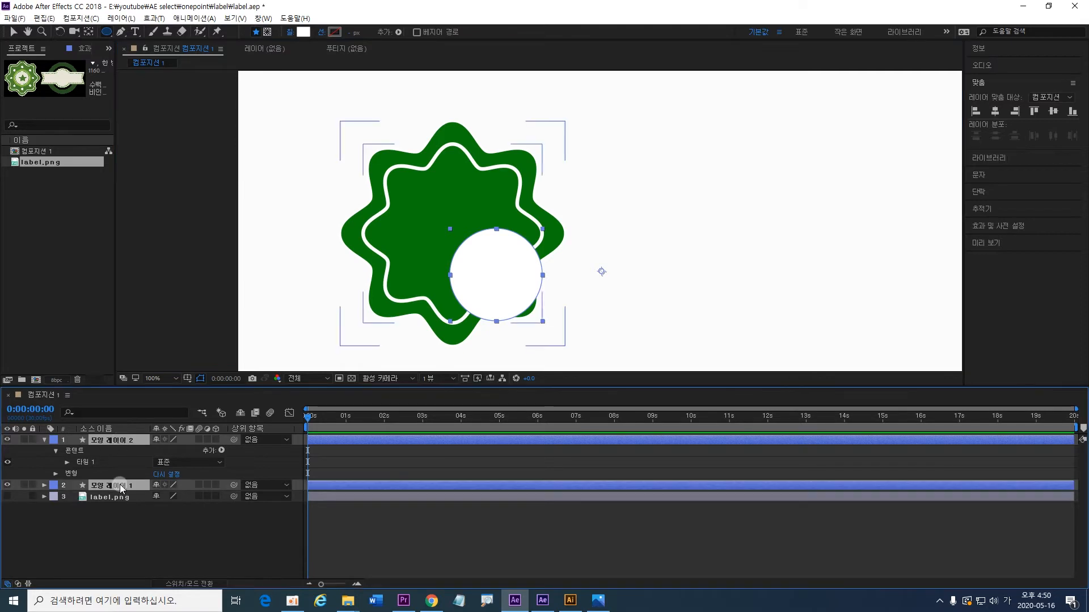
{"action": "left_click", "coordinate": [262, 20]}
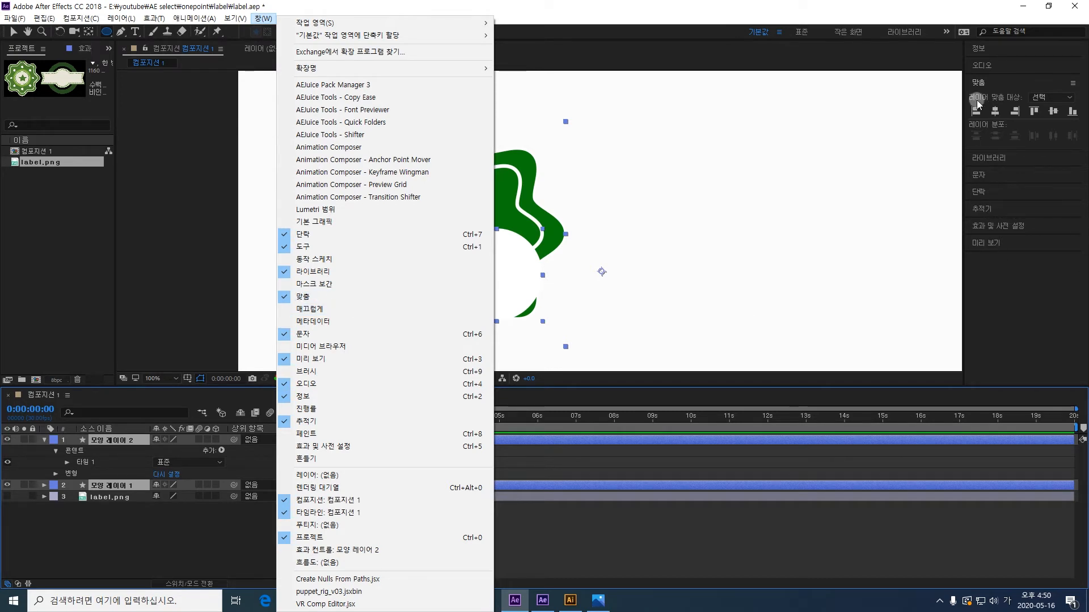
{"action": "left_click", "coordinate": [985, 81]}
{"action": "left_click", "coordinate": [985, 84]}
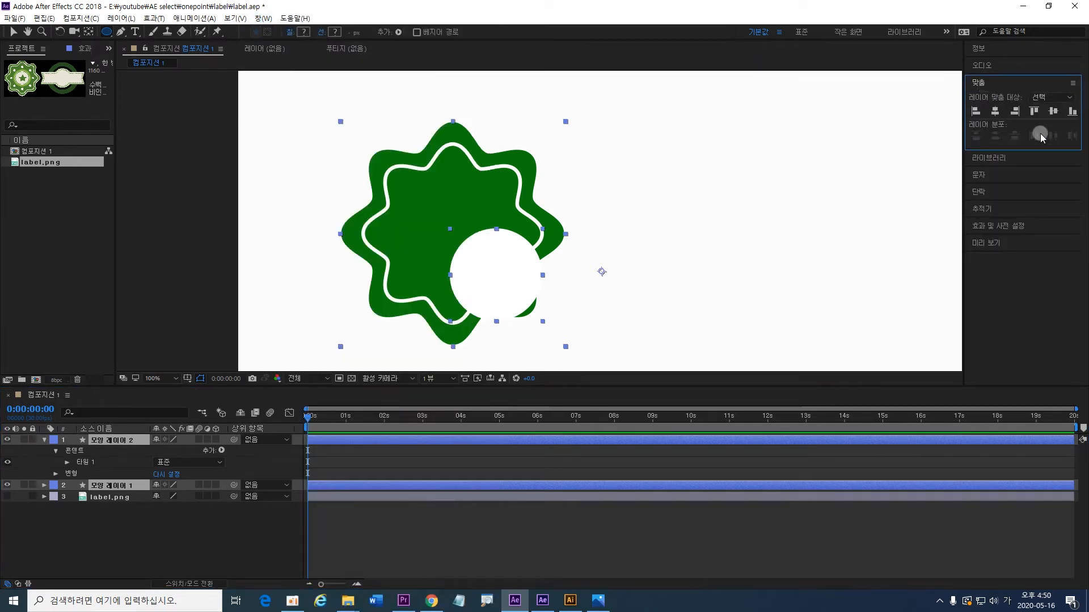
{"action": "left_click", "coordinate": [1050, 97]}
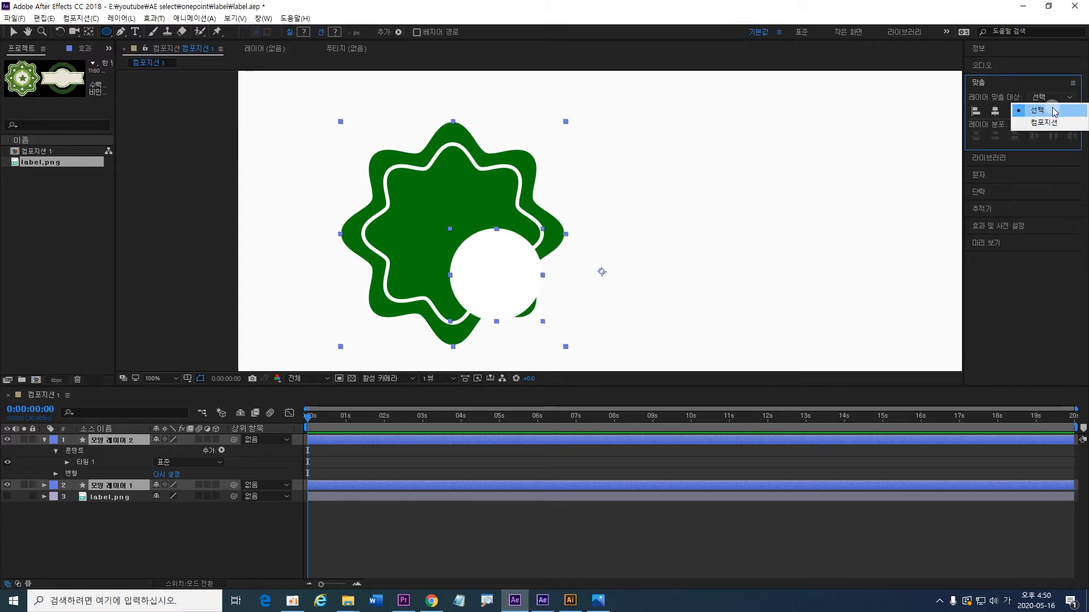
{"action": "left_click", "coordinate": [1053, 112]}
{"action": "left_click", "coordinate": [994, 111]}
{"action": "left_click", "coordinate": [1053, 111]}
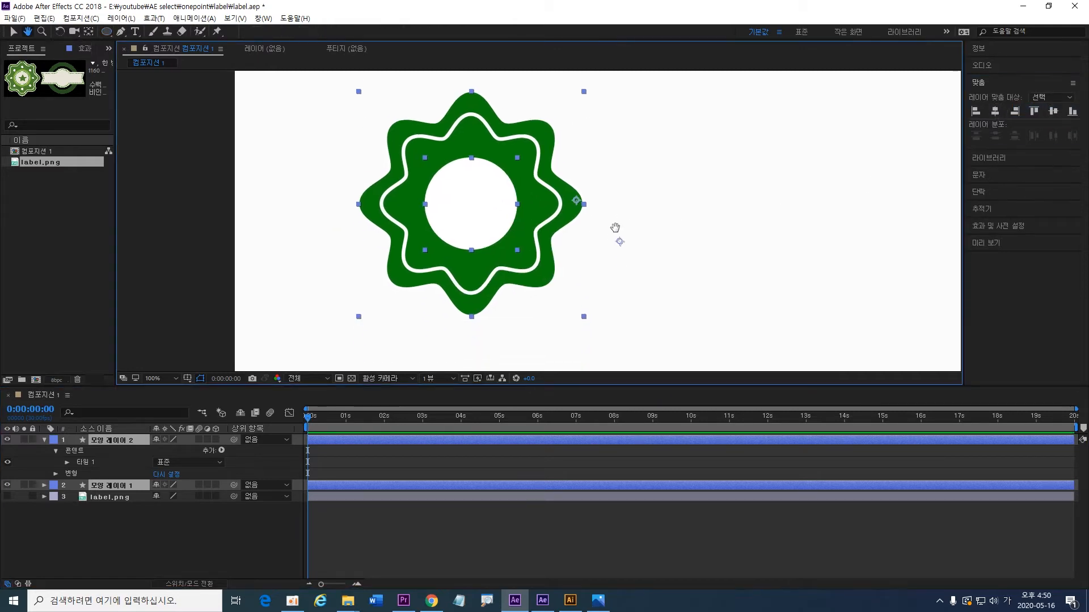
{"action": "scroll", "coordinate": [639, 212], "scroll_direction": "down", "scroll_amount": 2}
{"action": "left_click_drag", "start_coordinate": [639, 186], "coordinate": [601, 212]}
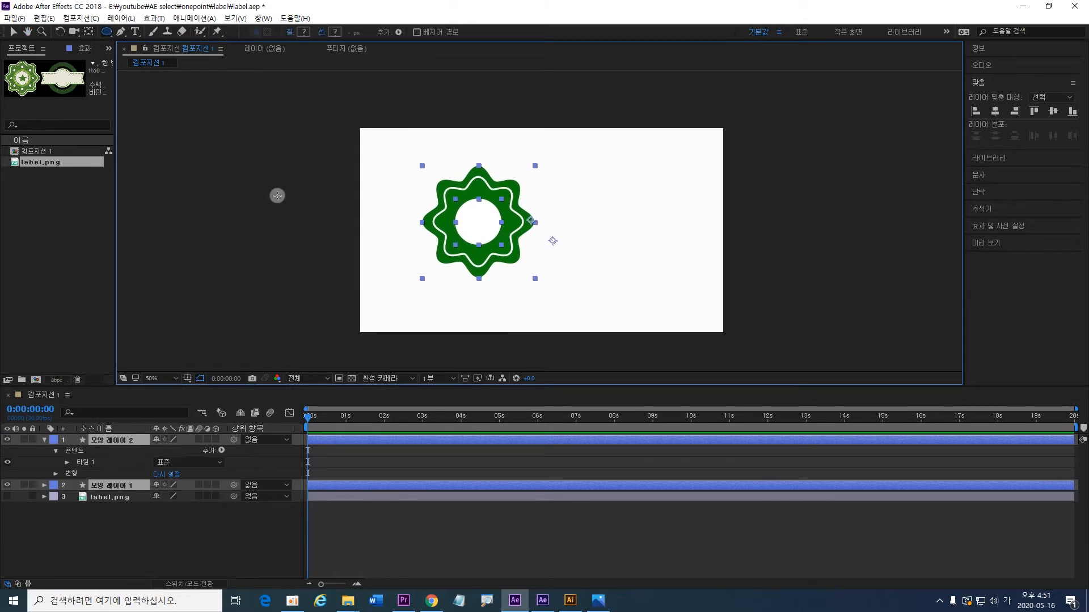
{"action": "key", "text": "."}
{"action": "scroll", "coordinate": [522, 253], "scroll_direction": "up", "scroll_amount": 1}
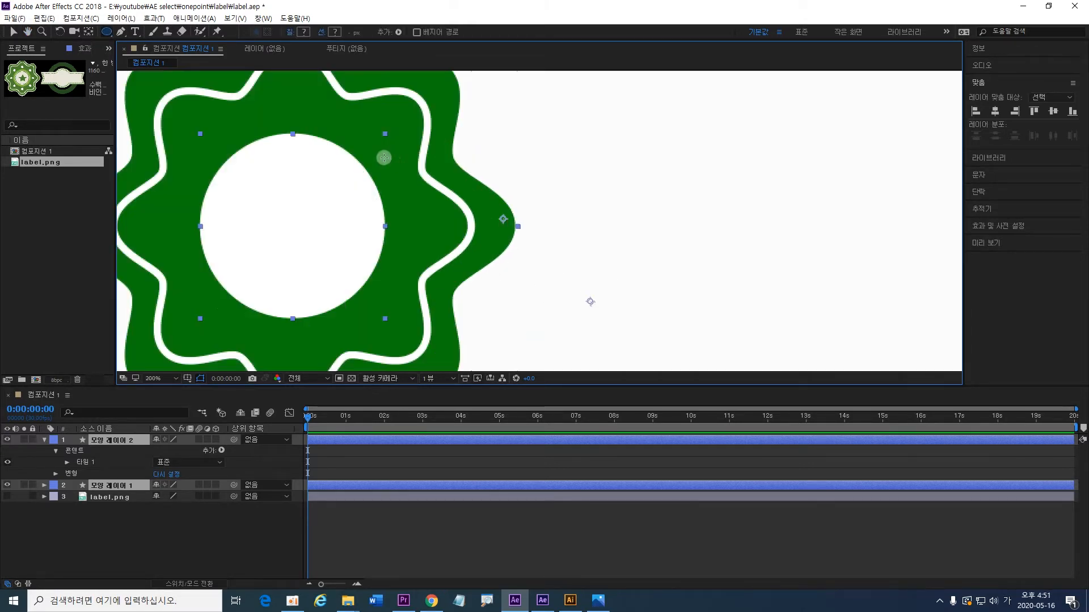
{"action": "left_click_drag", "start_coordinate": [429, 150], "coordinate": [524, 198]}
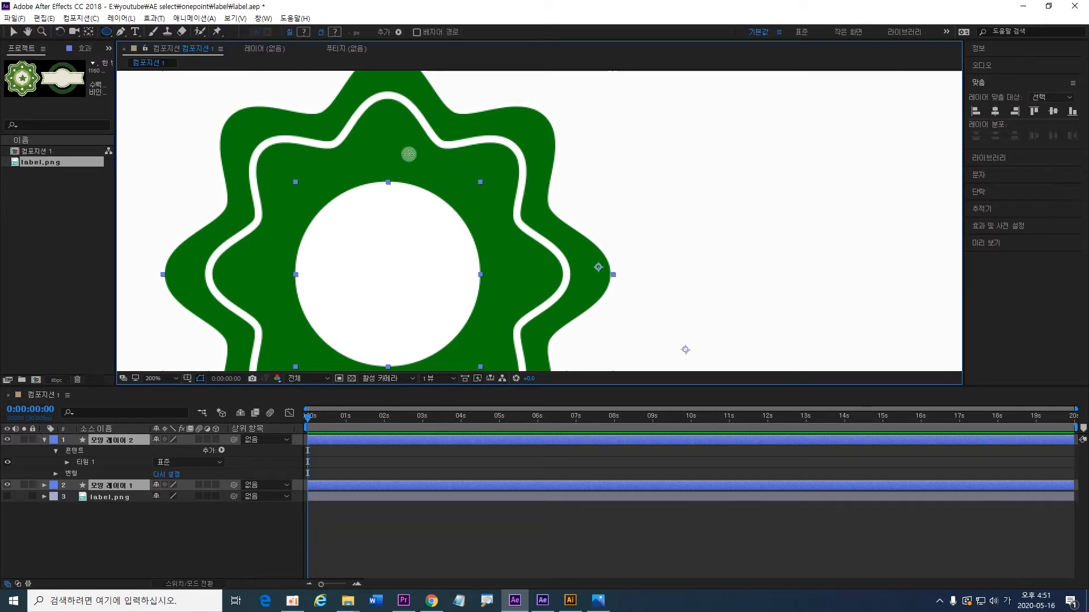
{"action": "mouse_move", "coordinate": [384, 128]}
{"action": "left_mouse_down"}
{"action": "mouse_move", "coordinate": [394, 136]}
{"action": "mouse_move", "coordinate": [381, 129]}
{"action": "left_mouse_up"}
{"action": "left_click_drag", "start_coordinate": [306, 169], "coordinate": [304, 171]}
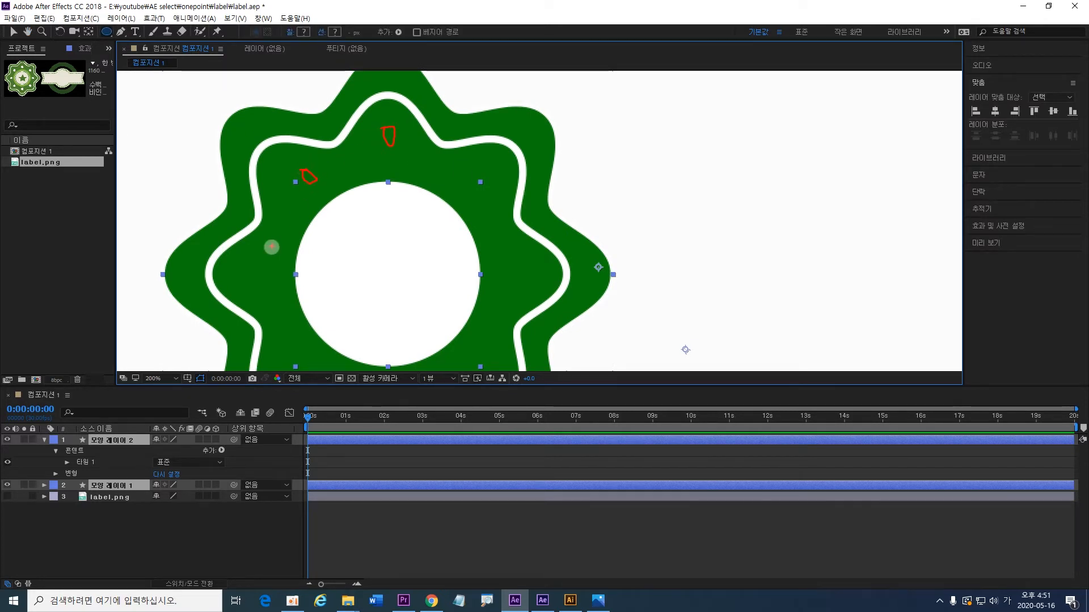
{"action": "mouse_move", "coordinate": [252, 264]}
{"action": "left_mouse_down"}
{"action": "mouse_move", "coordinate": [271, 274]}
{"action": "mouse_move", "coordinate": [250, 267]}
{"action": "left_mouse_up"}
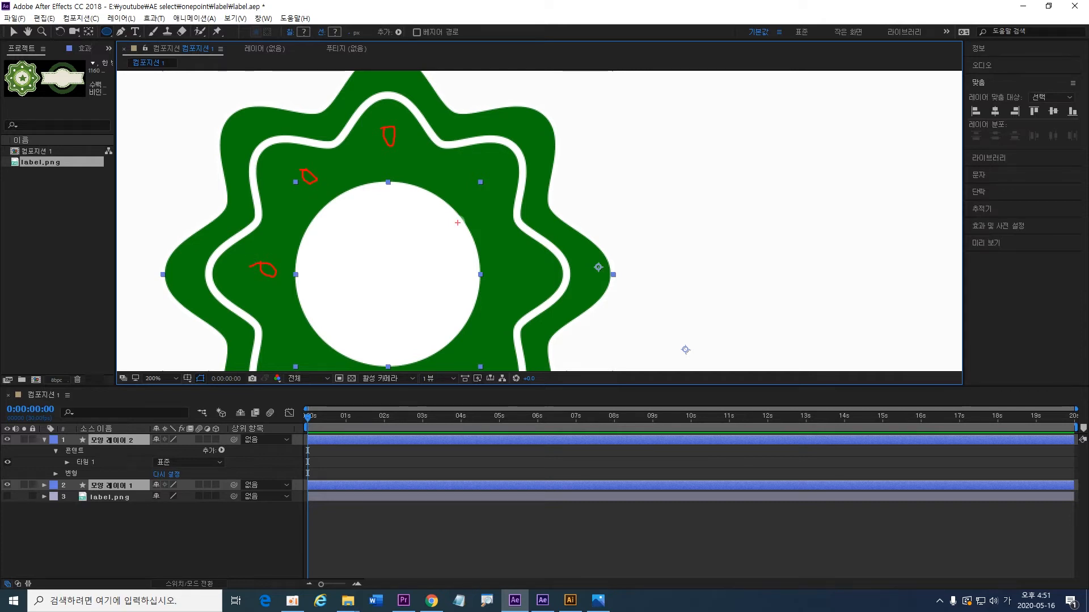
{"action": "key", "text": "Escape"}
{"action": "left_click_drag", "start_coordinate": [498, 281], "coordinate": [589, 262]}
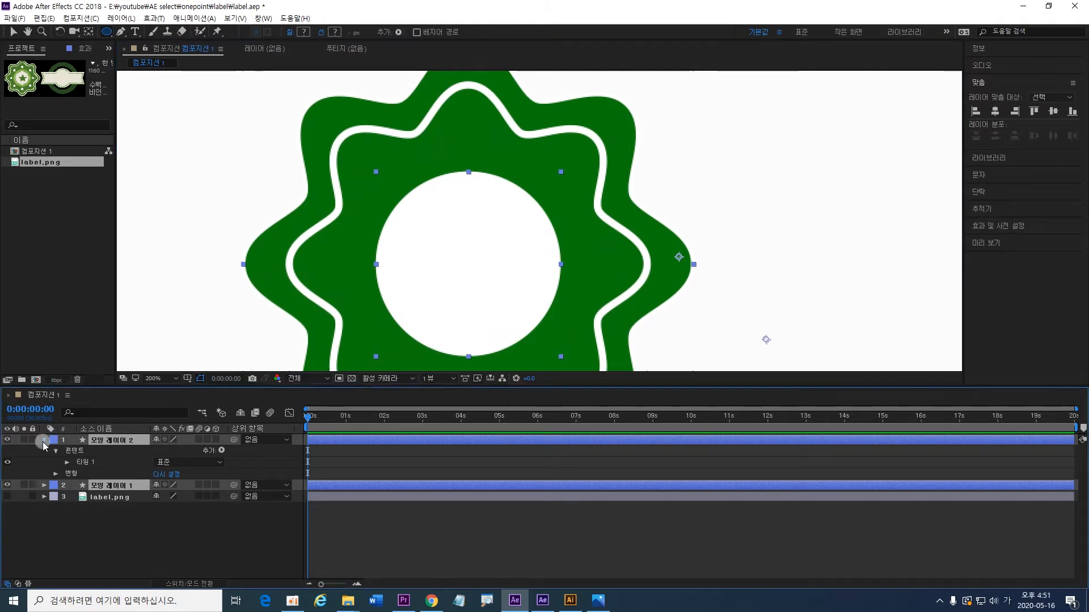
Step: Collapse the white circle layer's properties and duplicate that layer
{"action": "left_click", "coordinate": [43, 442]}
{"action": "left_click", "coordinate": [135, 458]}
{"action": "left_click", "coordinate": [126, 441]}
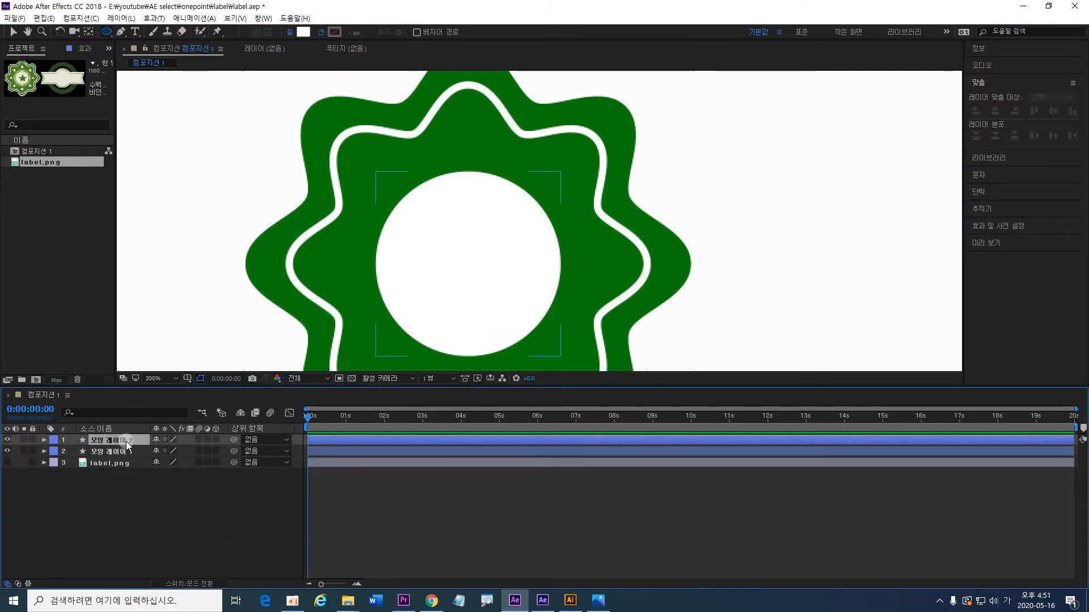
{"action": "key", "text": "ctrl+d"}
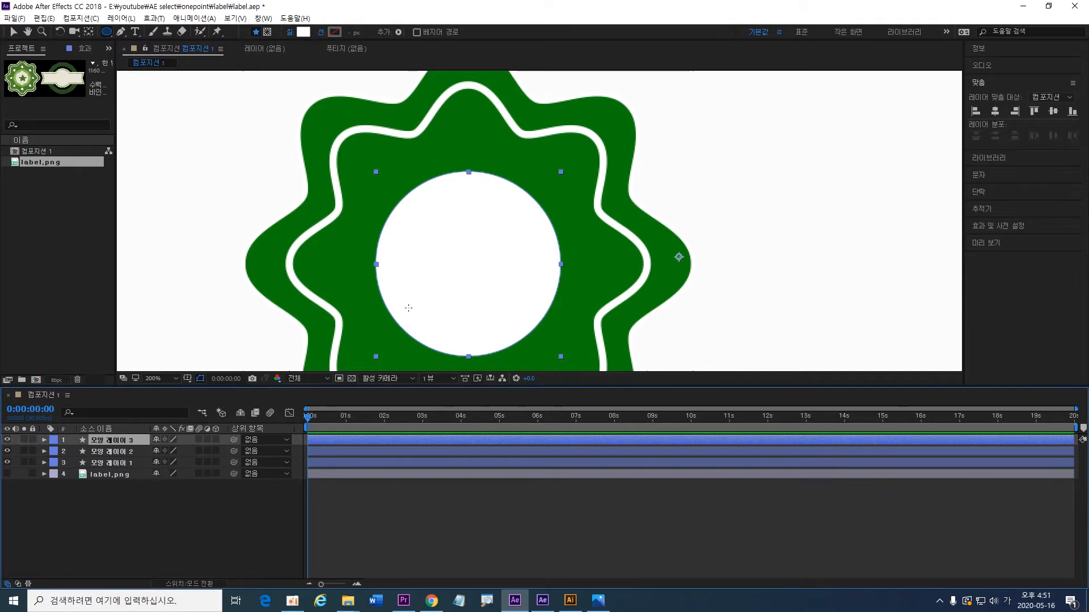
Step: Shrink the duplicated circle to a small dot and place it above the large circle, inside the outline's top point
{"action": "left_click", "coordinate": [13, 32]}
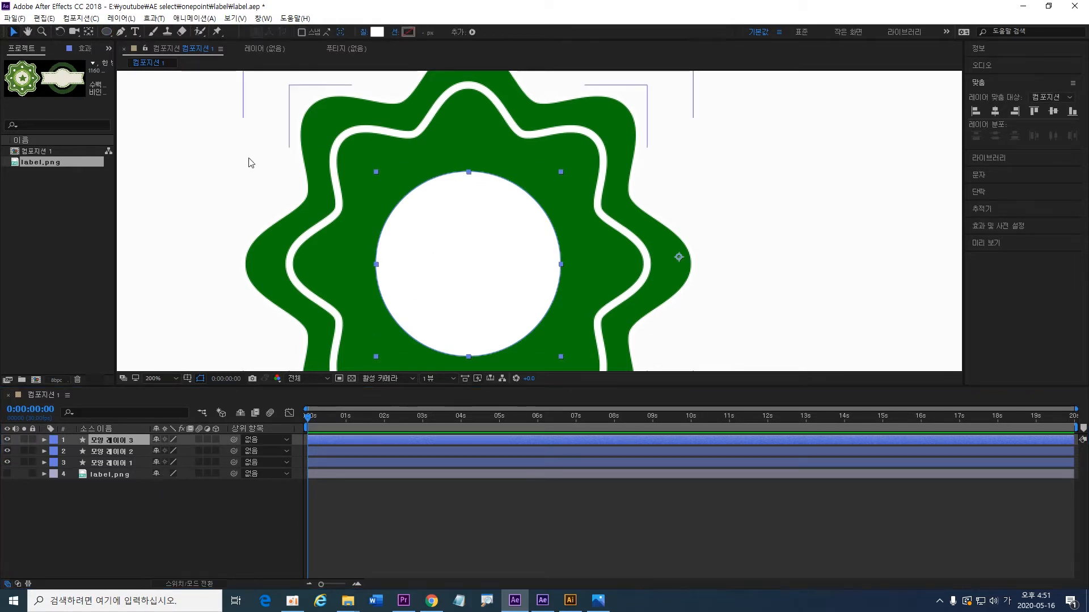
{"action": "left_click", "coordinate": [470, 358]}
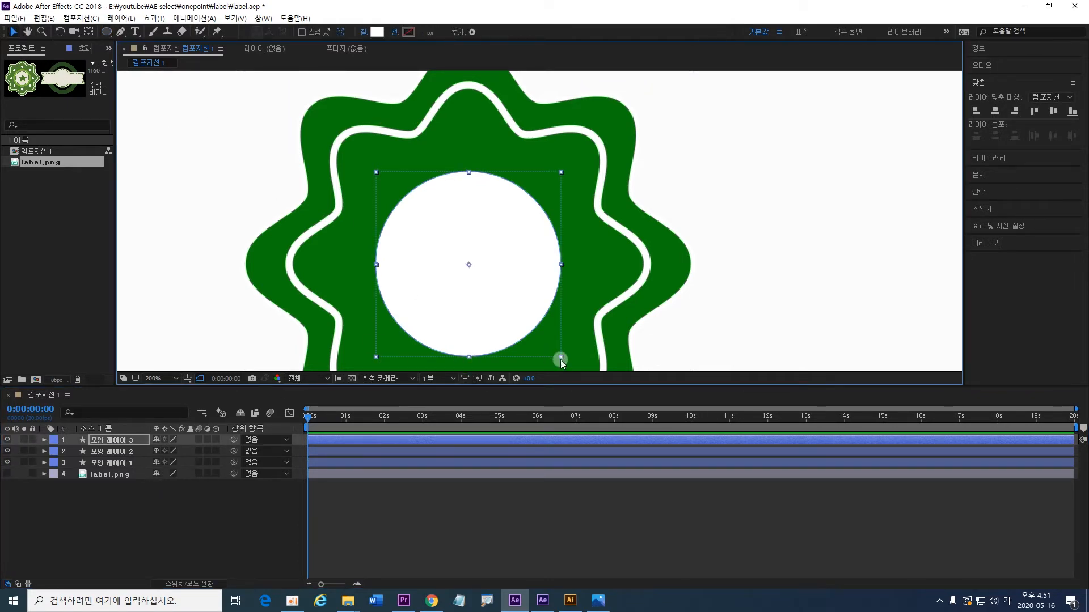
{"action": "left_click_drag", "start_coordinate": [560, 359], "coordinate": [472, 137]}
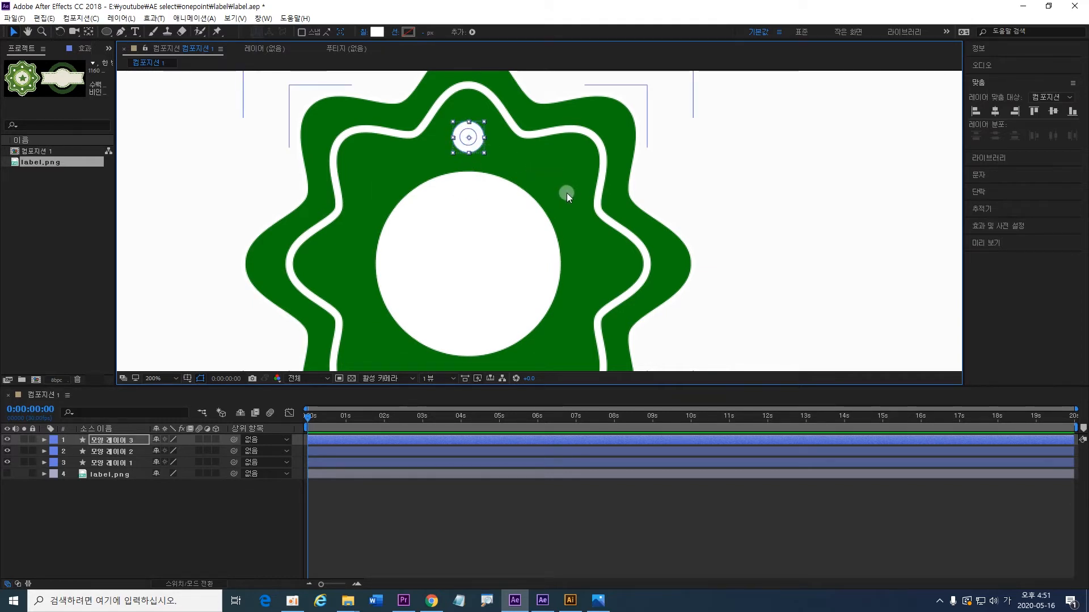
{"action": "scroll", "coordinate": [553, 185], "scroll_direction": "down", "scroll_amount": 1}
{"action": "left_click", "coordinate": [660, 190]}
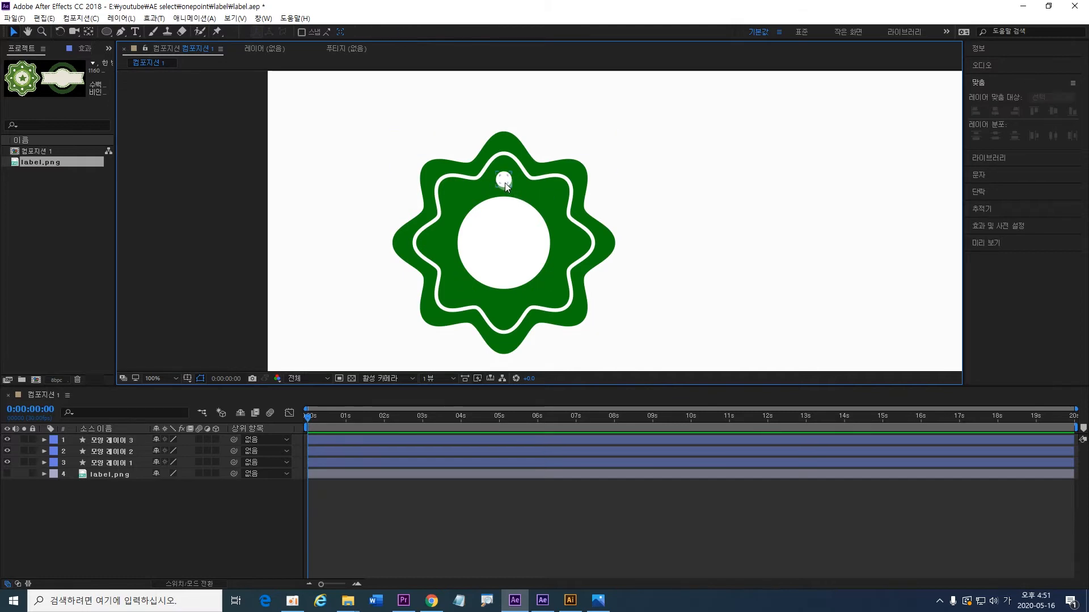
Step: Add a Repeater to the small circle's layer and set its number of copies to 8
{"action": "left_click", "coordinate": [80, 441]}
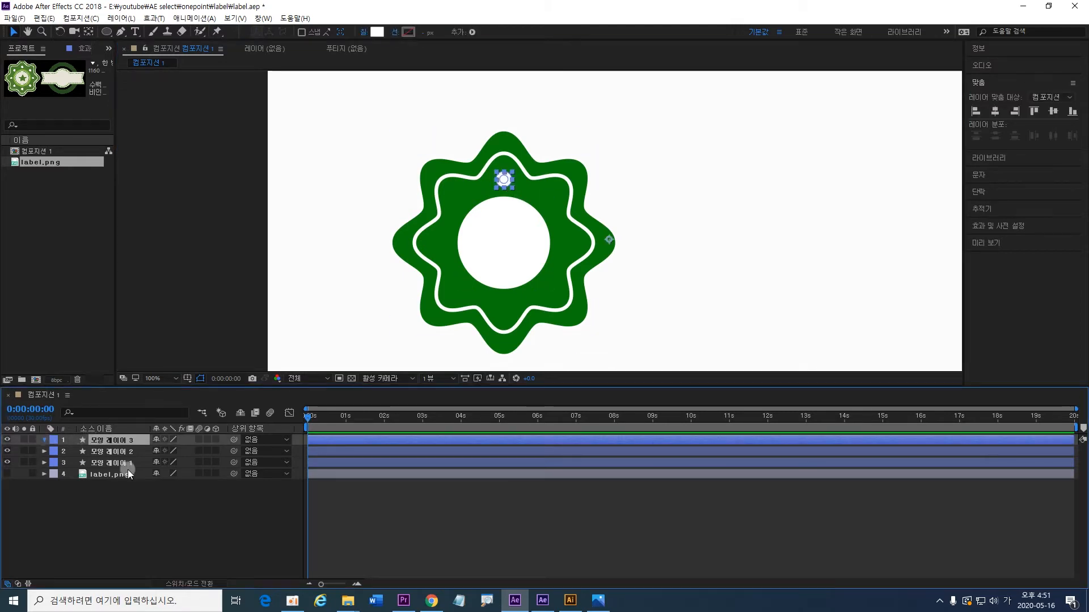
{"action": "left_click", "coordinate": [221, 450]}
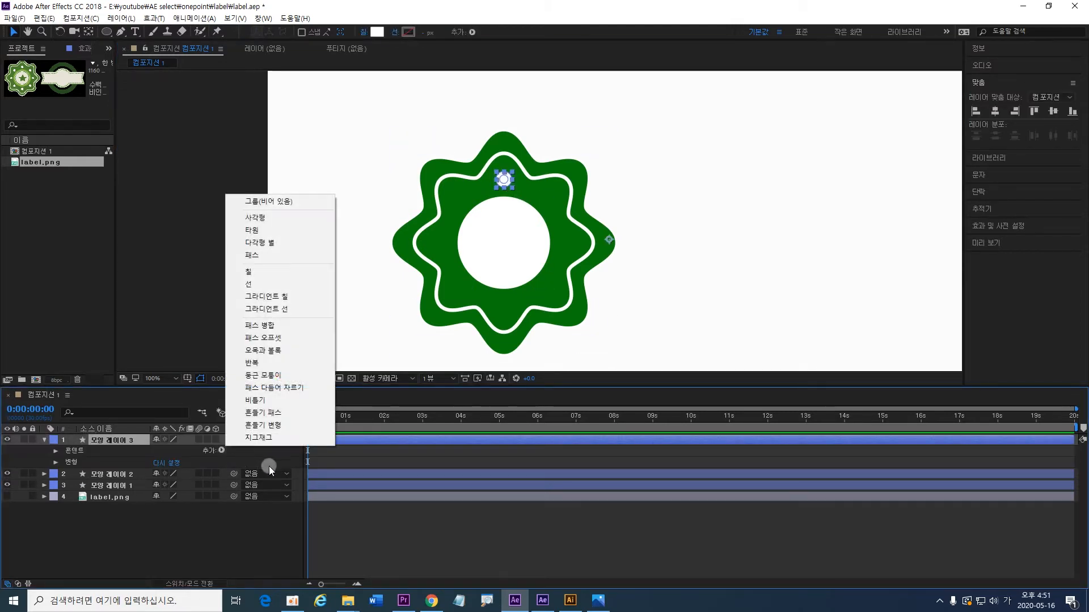
{"action": "left_click", "coordinate": [301, 363]}
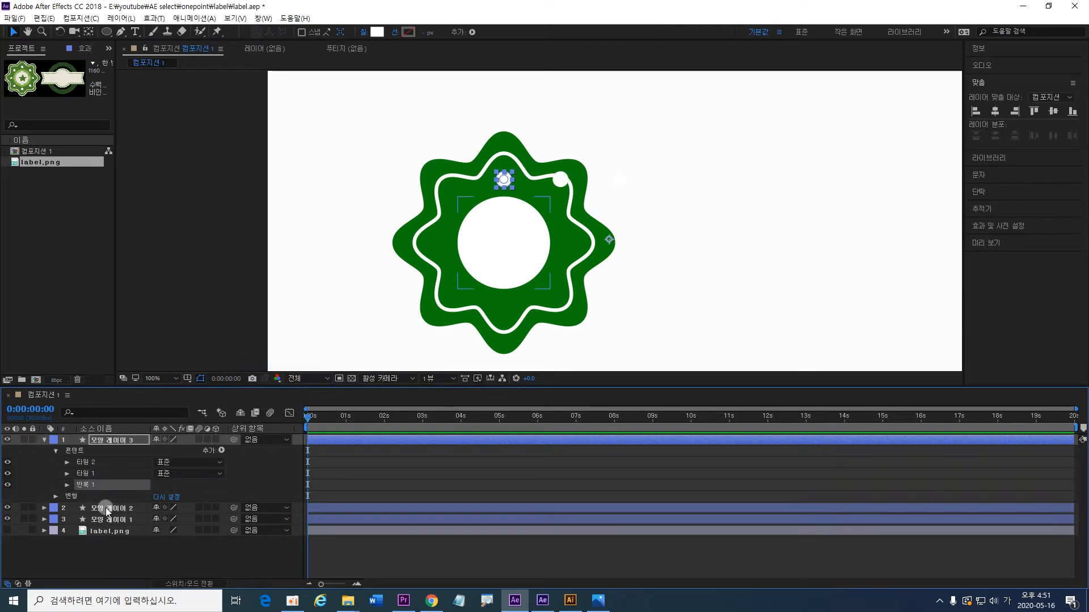
{"action": "left_click", "coordinate": [67, 486]}
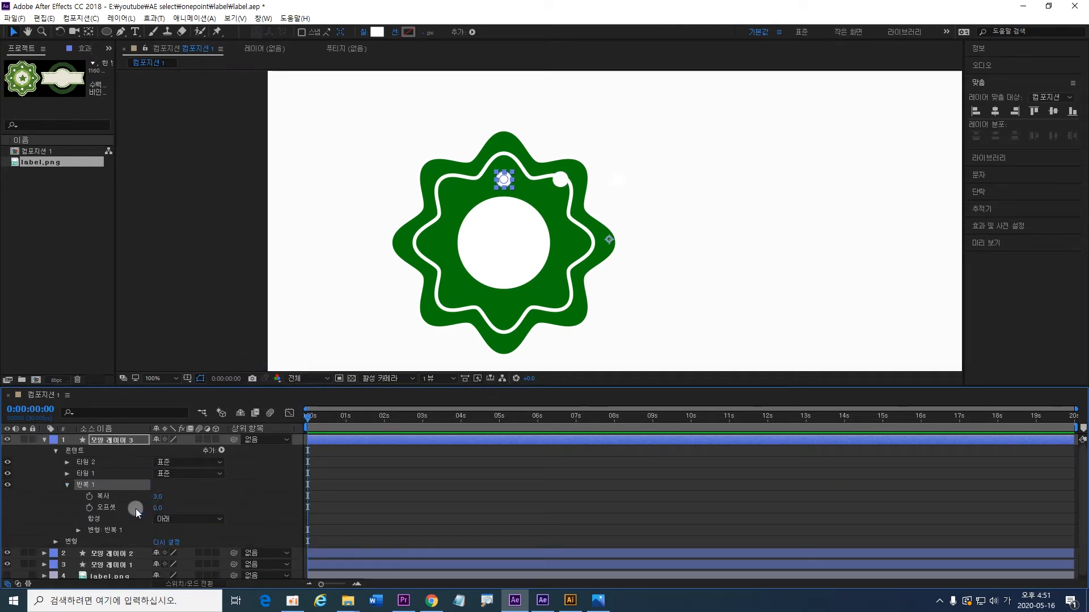
{"action": "left_click", "coordinate": [77, 530]}
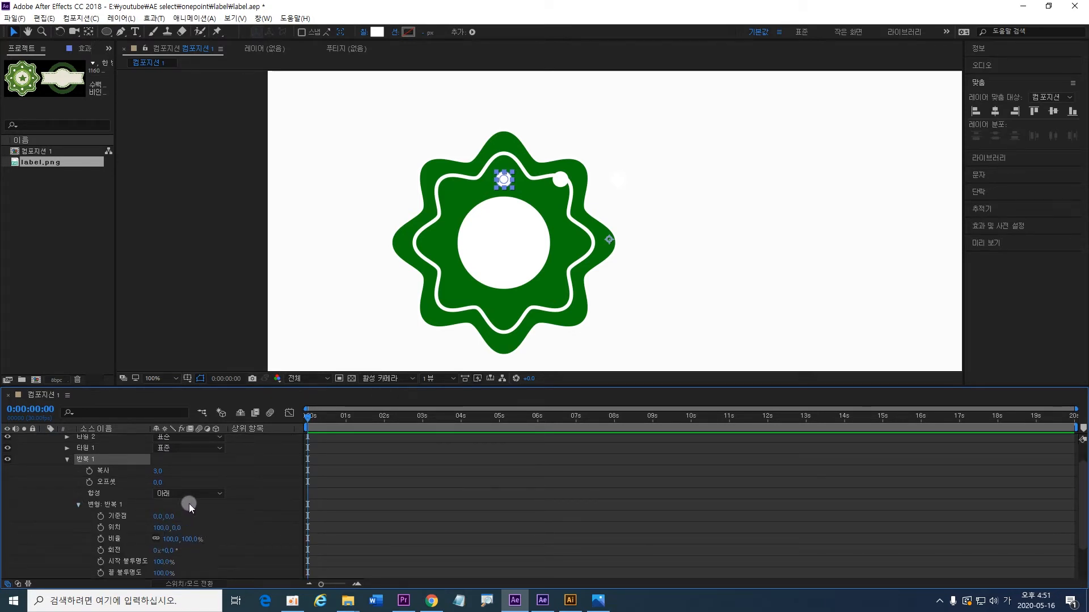
{"action": "left_click_drag", "start_coordinate": [157, 473], "coordinate": [320, 465]}
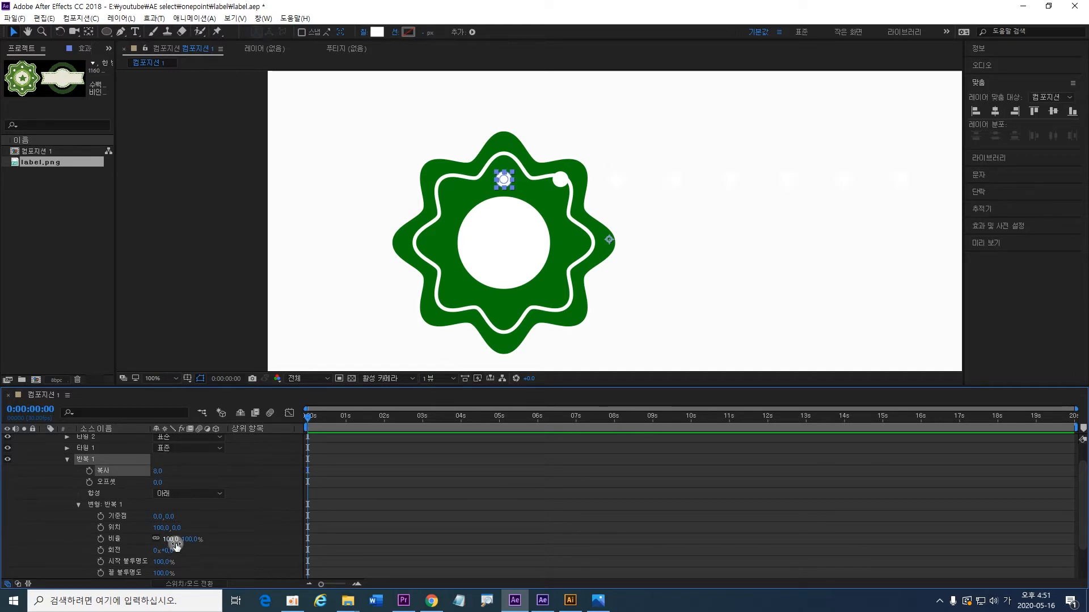
Step: Set the repeater's transform position to 0, 0 and its rotation to 360/8, which is 45°
{"action": "left_click", "coordinate": [161, 527]}
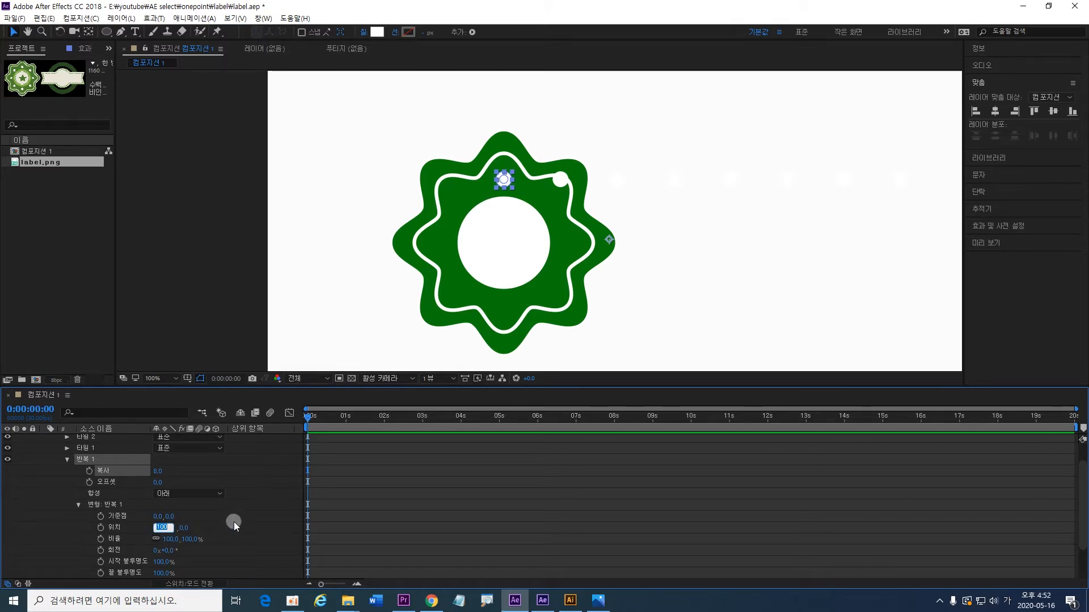
{"action": "type", "text": "0"}
{"action": "left_click", "coordinate": [261, 534]}
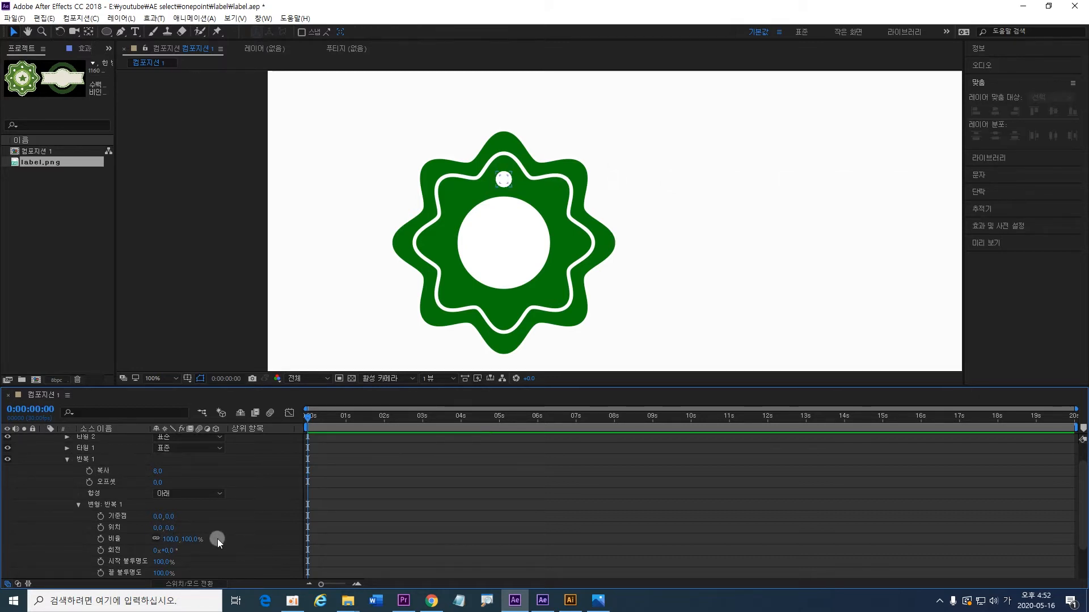
{"action": "scroll", "coordinate": [193, 550], "scroll_direction": "down", "scroll_amount": 1}
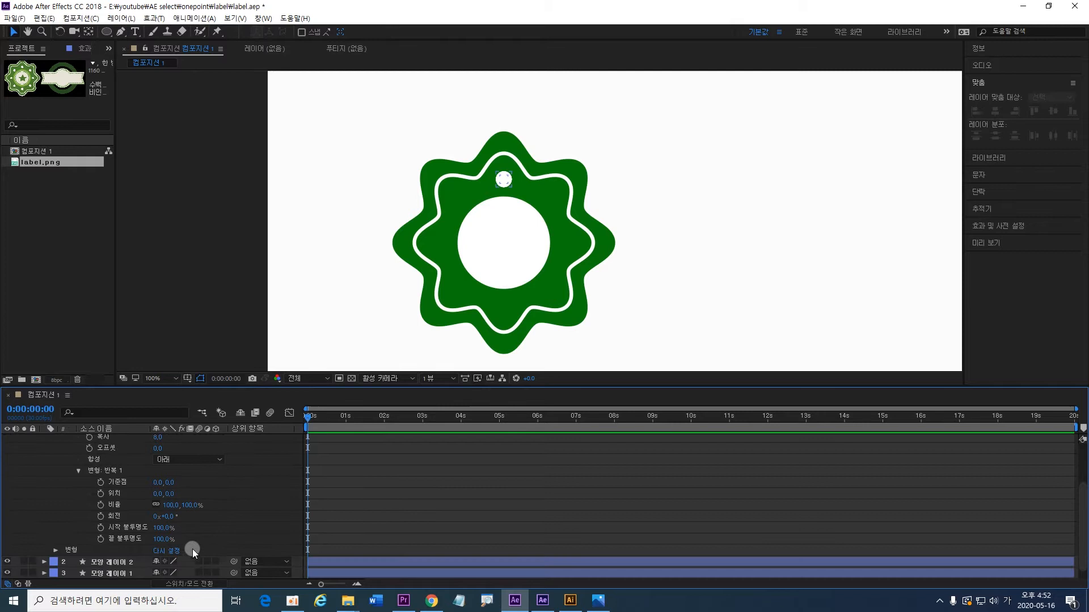
{"action": "left_click", "coordinate": [170, 517]}
{"action": "type", "text": "360/8"}
{"action": "key", "text": "Return"}
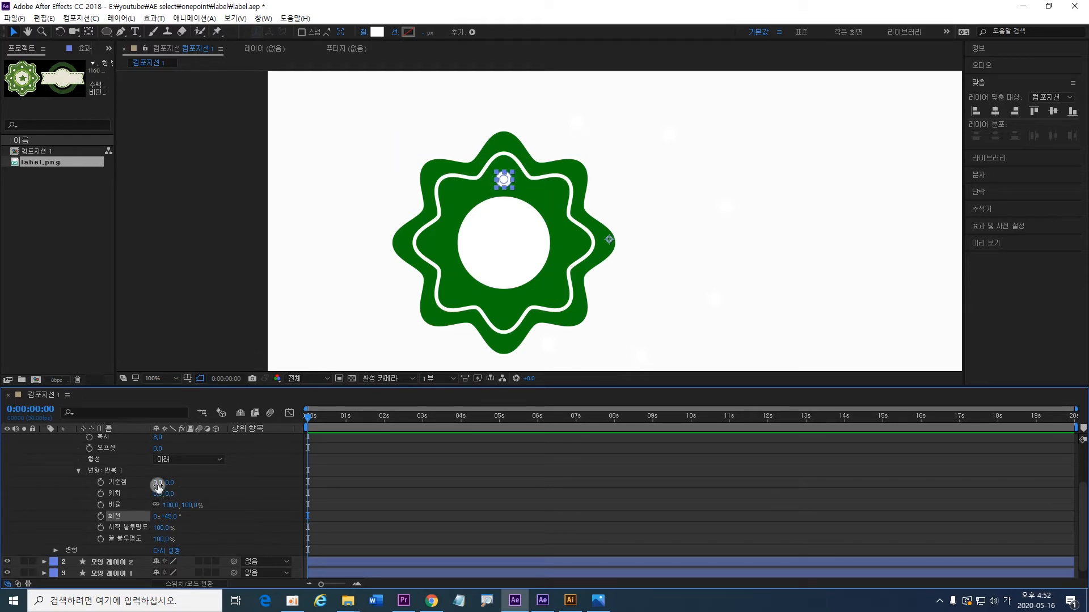
Step: Move the repeater's anchor point X to 44 and recolor the small circles red
{"action": "left_click_drag", "start_coordinate": [157, 485], "coordinate": [185, 490]}
{"action": "left_click", "coordinate": [378, 31]}
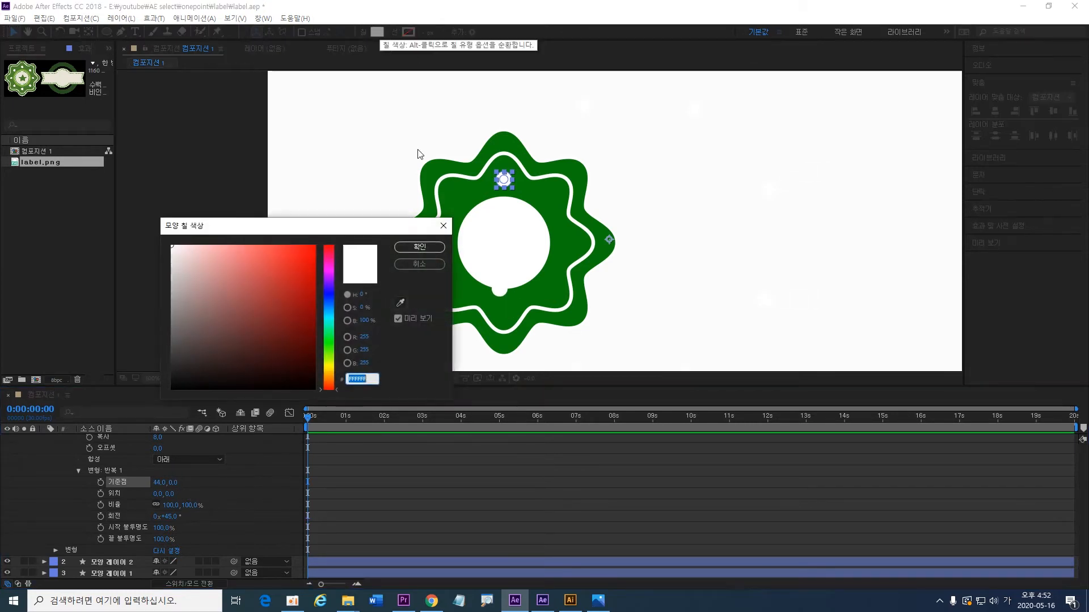
{"action": "left_click", "coordinate": [303, 270]}
{"action": "left_click", "coordinate": [397, 255]}
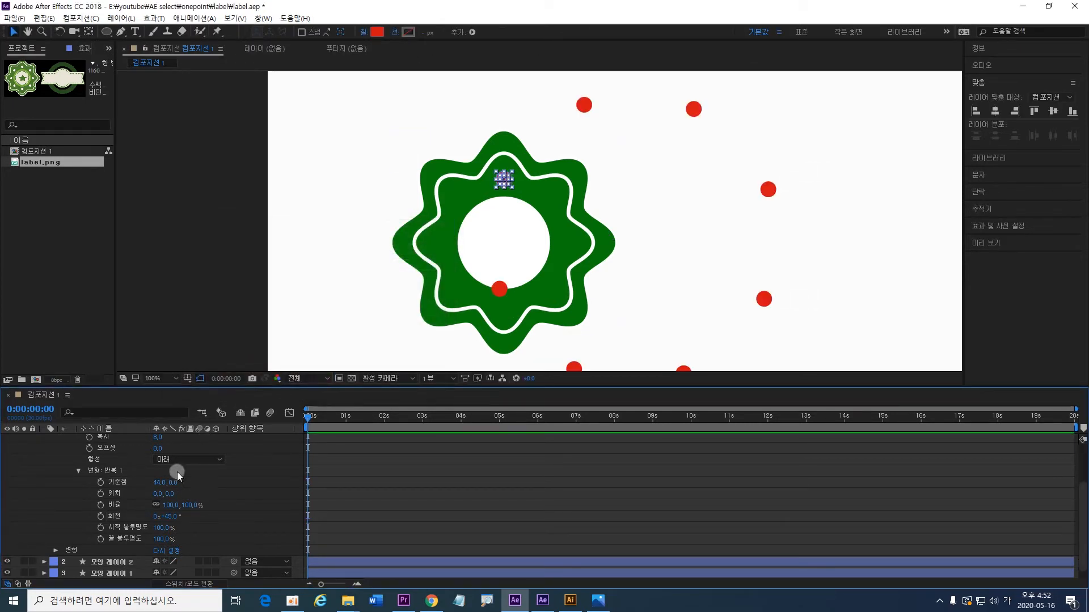
Step: Set the repeater's anchor point to -185, 9 so the small circles ring the large white circle evenly
{"action": "left_click_drag", "start_coordinate": [160, 483], "coordinate": [18, 478]}
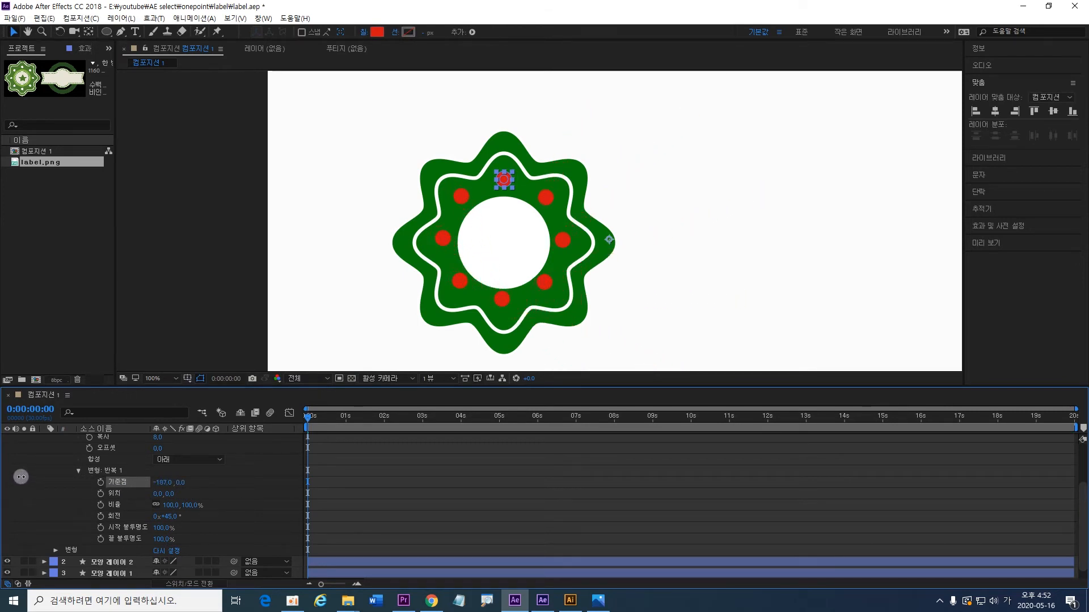
{"action": "left_click_drag", "start_coordinate": [170, 482], "coordinate": [188, 482]}
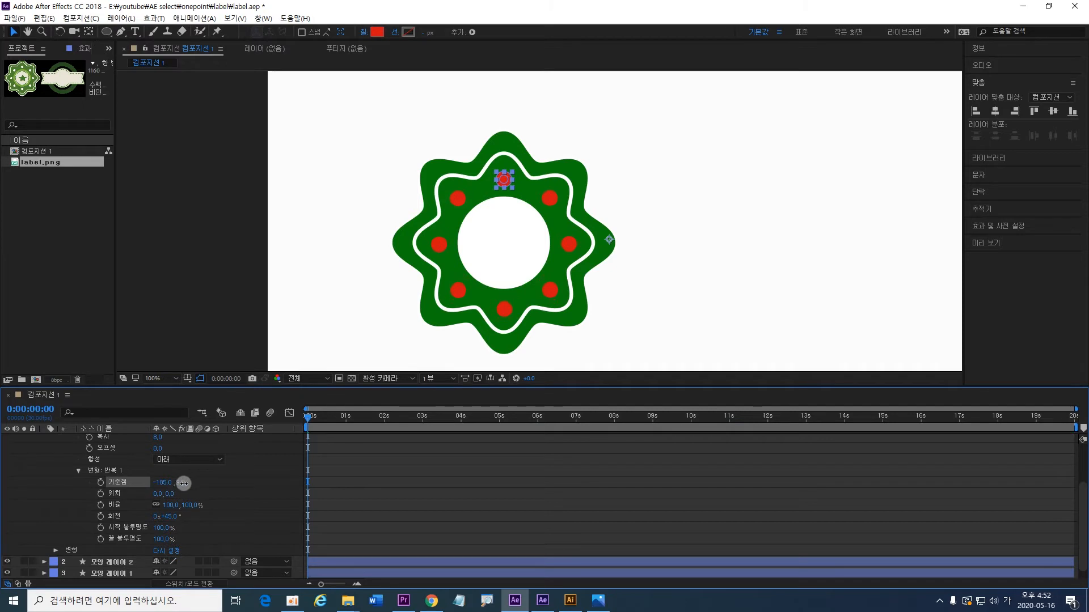
{"action": "left_click", "coordinate": [243, 494]}
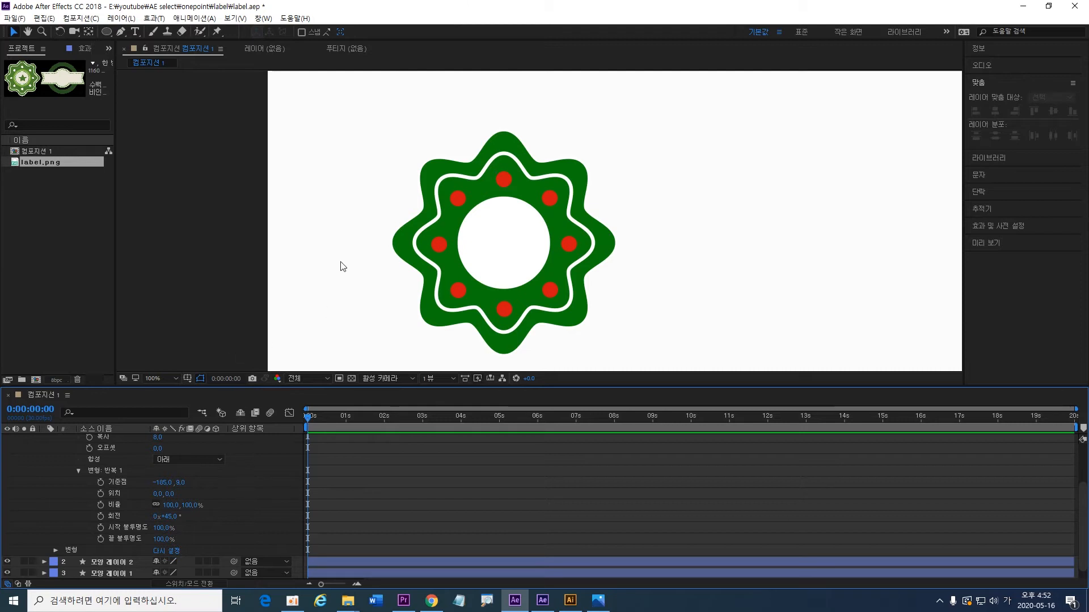
Step: Select the small circles' layer and change its fill color to white
{"action": "key", "text": "ctrl+d"}
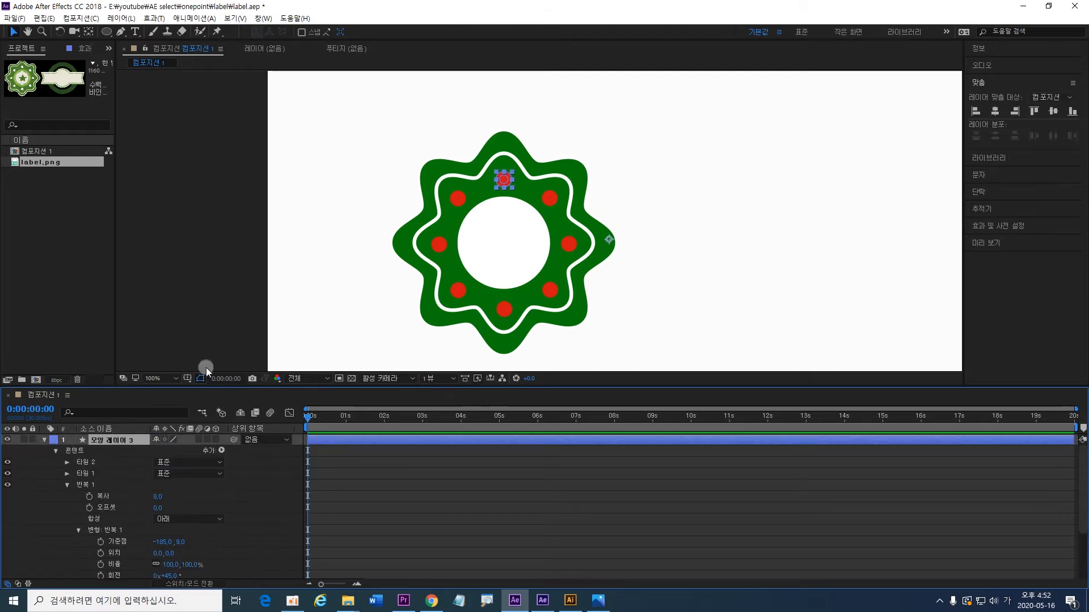
{"action": "left_click", "coordinate": [377, 32]}
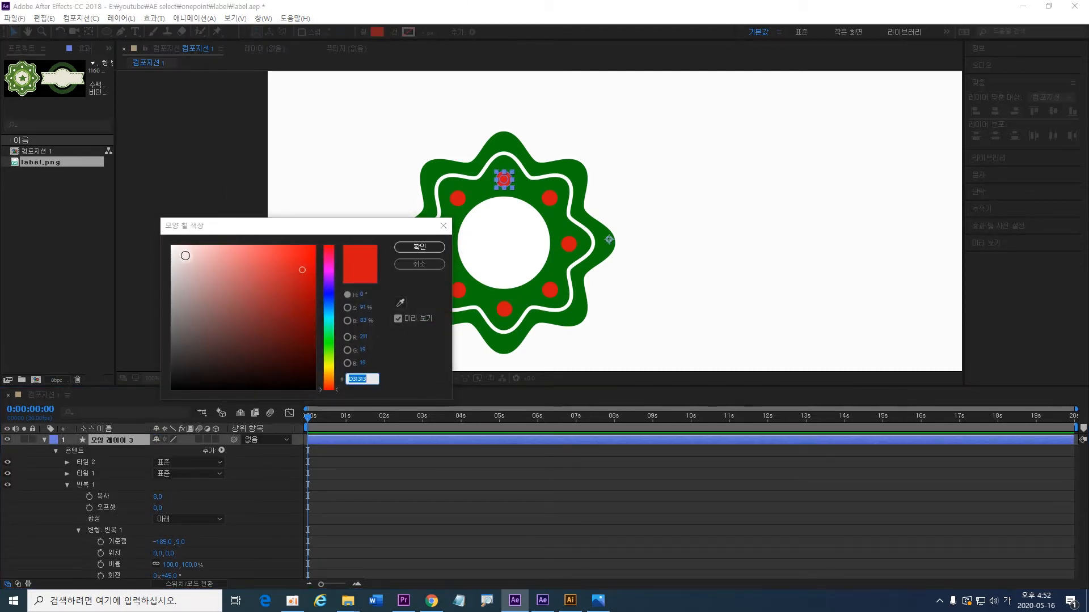
{"action": "left_click", "coordinate": [173, 247]}
{"action": "left_click", "coordinate": [410, 250]}
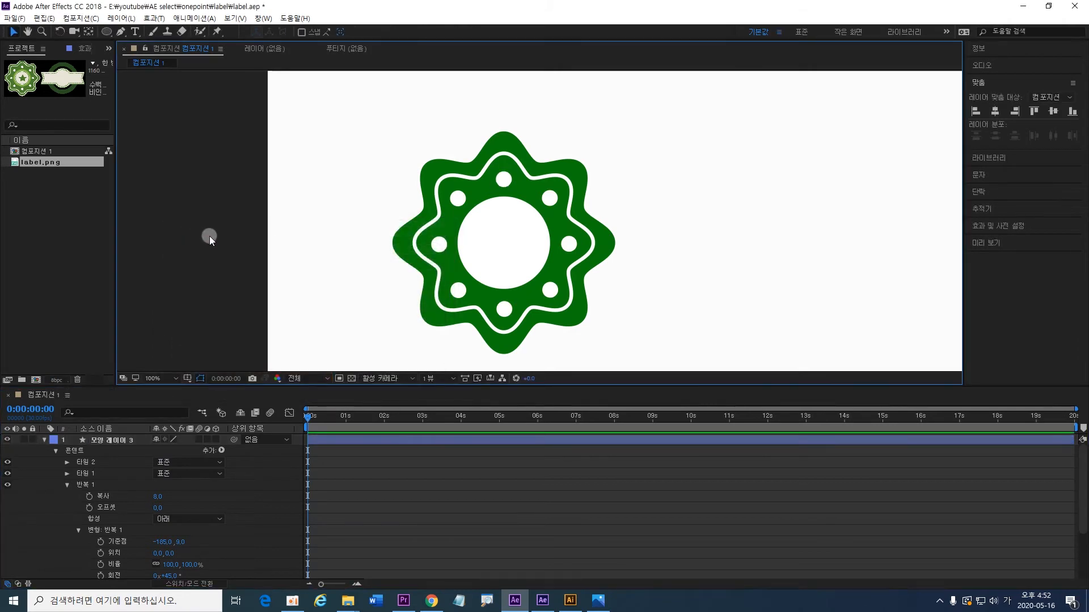
Step: Draw a small five-pointed star inside the large white circle as a new shape layer
{"action": "left_click", "coordinate": [216, 248]}
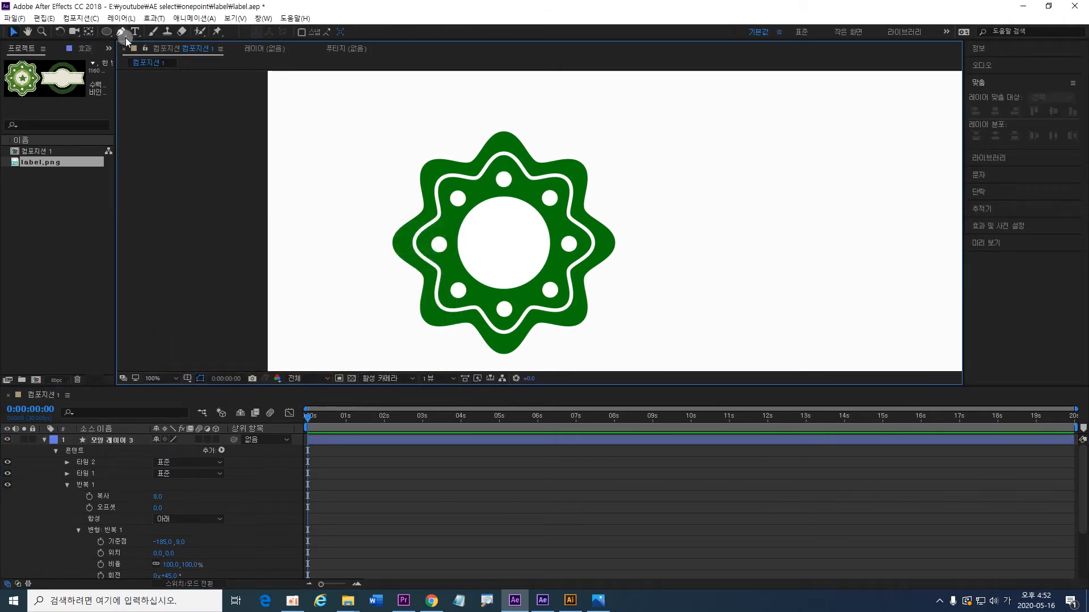
{"action": "left_click_drag", "start_coordinate": [110, 34], "coordinate": [148, 83]}
{"action": "left_click_drag", "start_coordinate": [497, 240], "coordinate": [510, 256]}
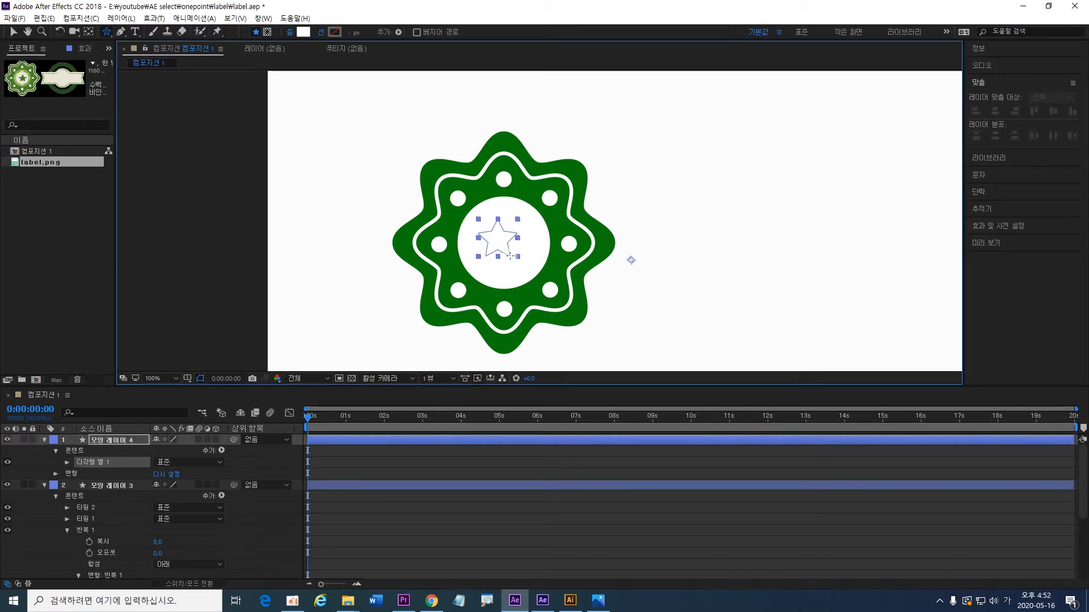
Step: Fill the star with green and move it to the center of the white circle
{"action": "left_click", "coordinate": [303, 32]}
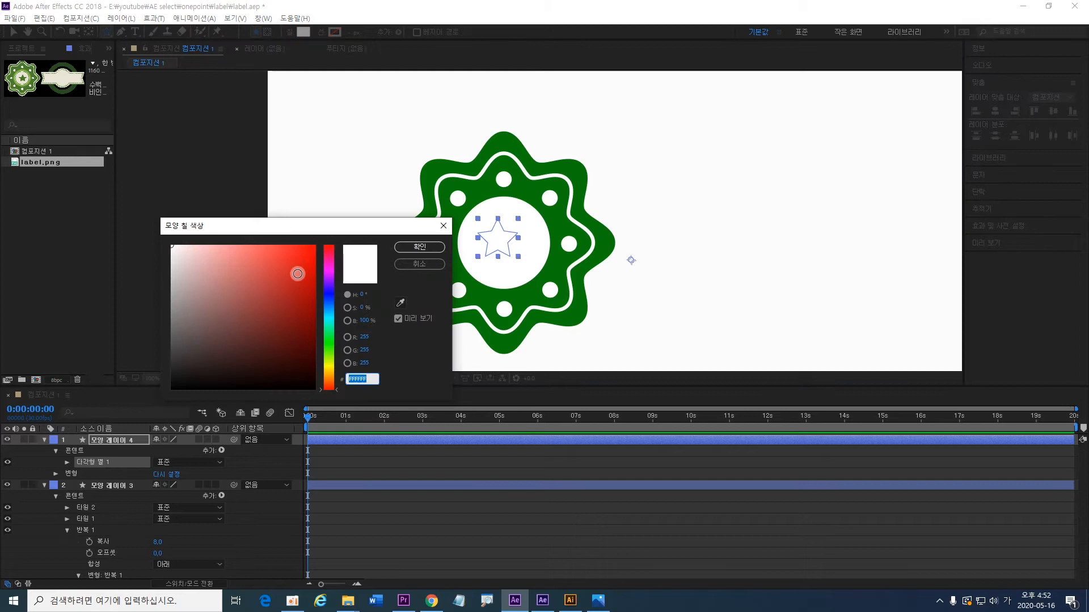
{"action": "left_click", "coordinate": [329, 340]}
{"action": "left_click", "coordinate": [301, 299]}
{"action": "left_click", "coordinate": [402, 253]}
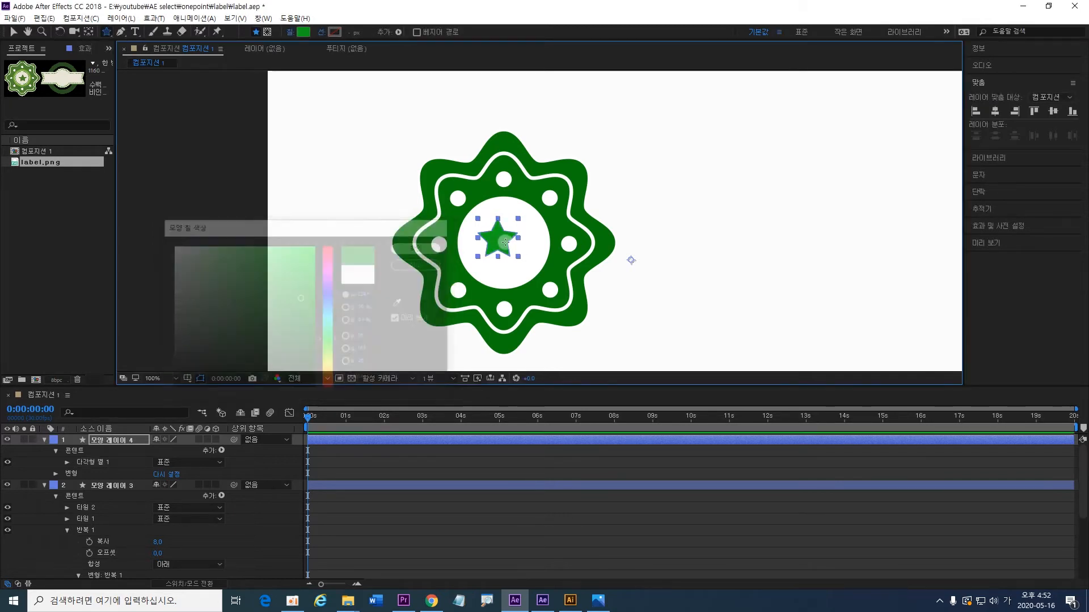
{"action": "left_click", "coordinate": [15, 31]}
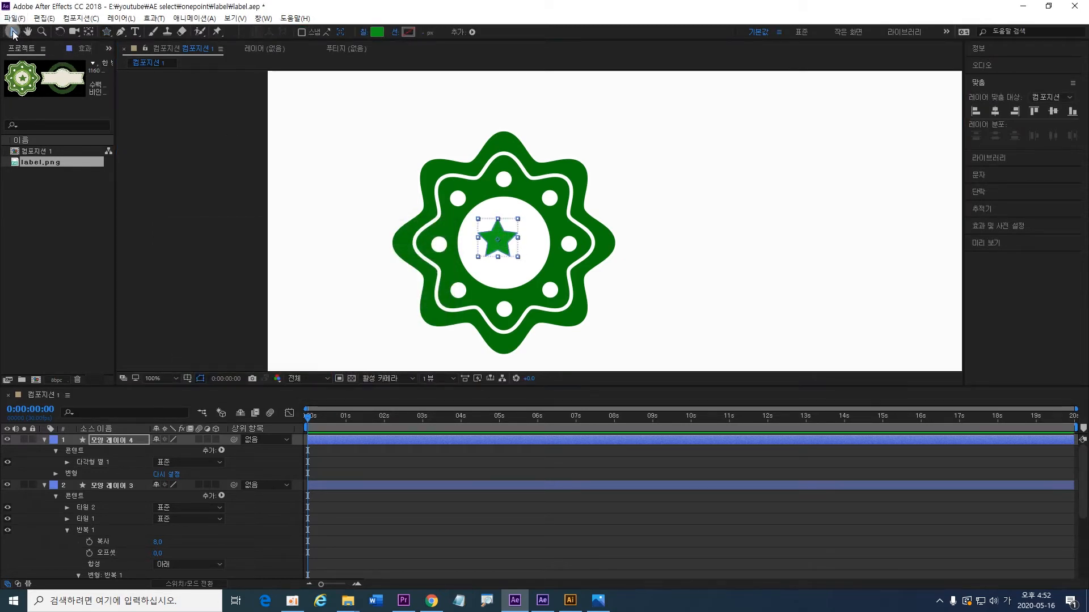
{"action": "left_click_drag", "start_coordinate": [492, 233], "coordinate": [501, 237]}
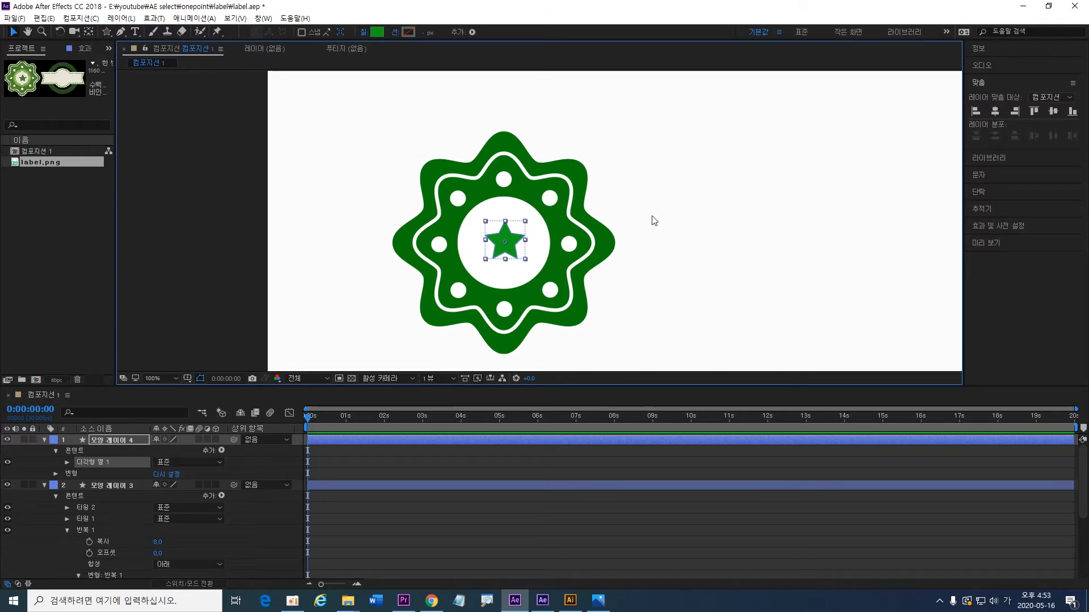
Step: Duplicate the large white circle's ellipse within its shape layer and scale the copy down concentrically
{"action": "left_click", "coordinate": [542, 264]}
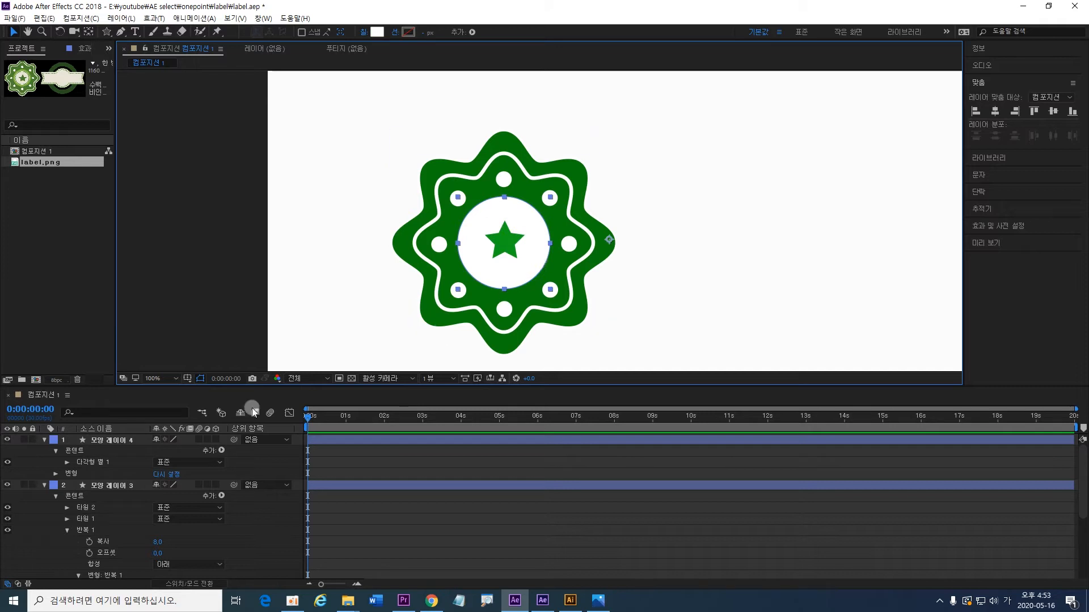
{"action": "left_click", "coordinate": [108, 497]}
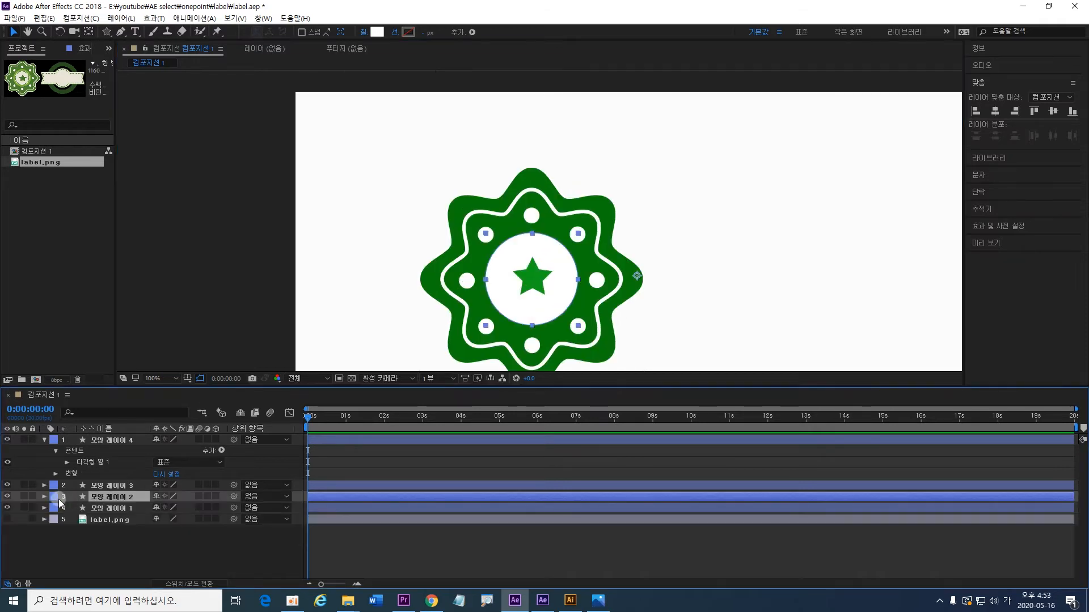
{"action": "left_click", "coordinate": [44, 496]}
{"action": "left_click", "coordinate": [88, 519]}
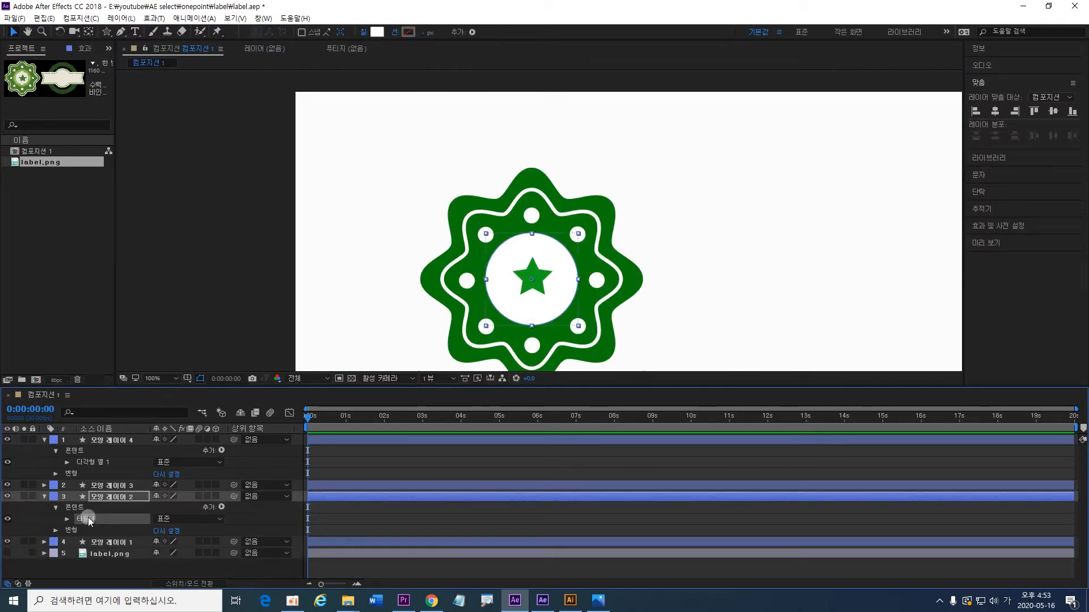
{"action": "key", "text": "ctrl+d"}
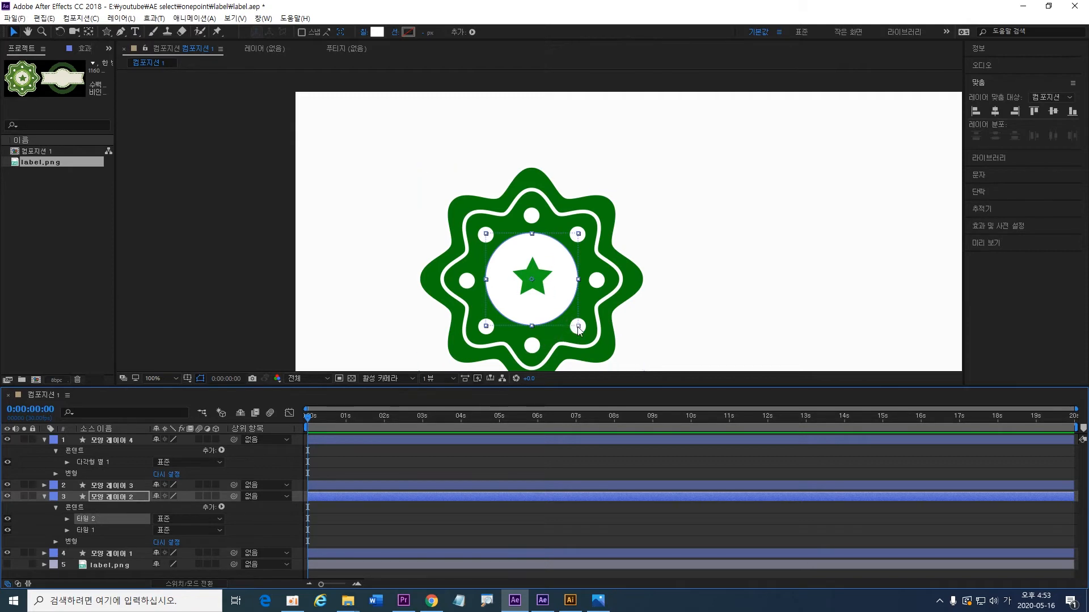
{"action": "left_click_drag", "start_coordinate": [579, 329], "coordinate": [568, 315]}
Step: Give the inner circle a solid green stroke, color 44C422, with a width of 10 px
{"action": "left_click", "coordinate": [395, 32]}
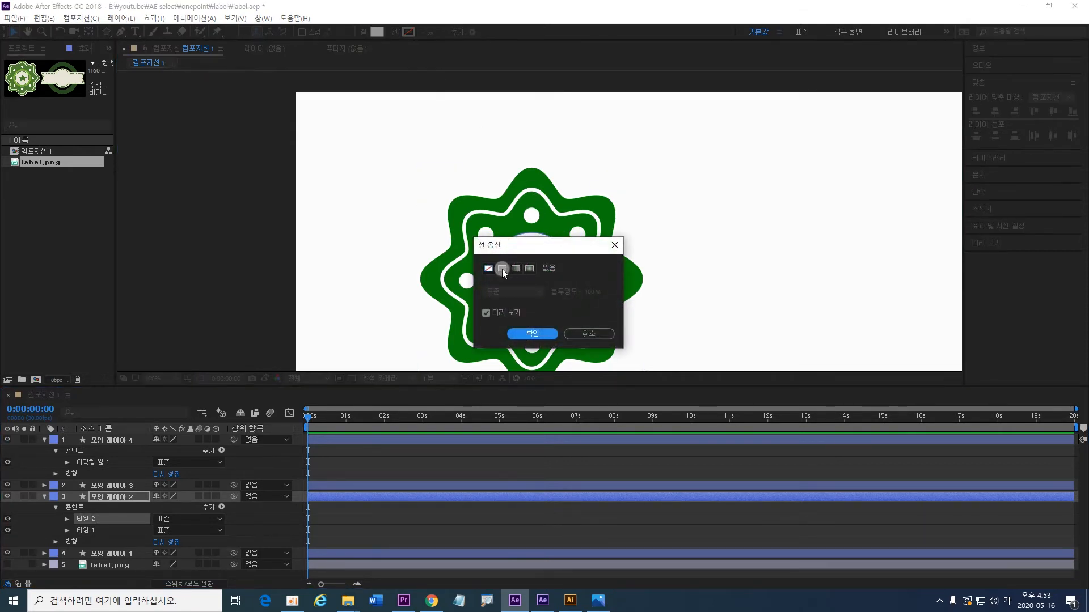
{"action": "left_click", "coordinate": [502, 269]}
{"action": "left_click", "coordinate": [530, 334]}
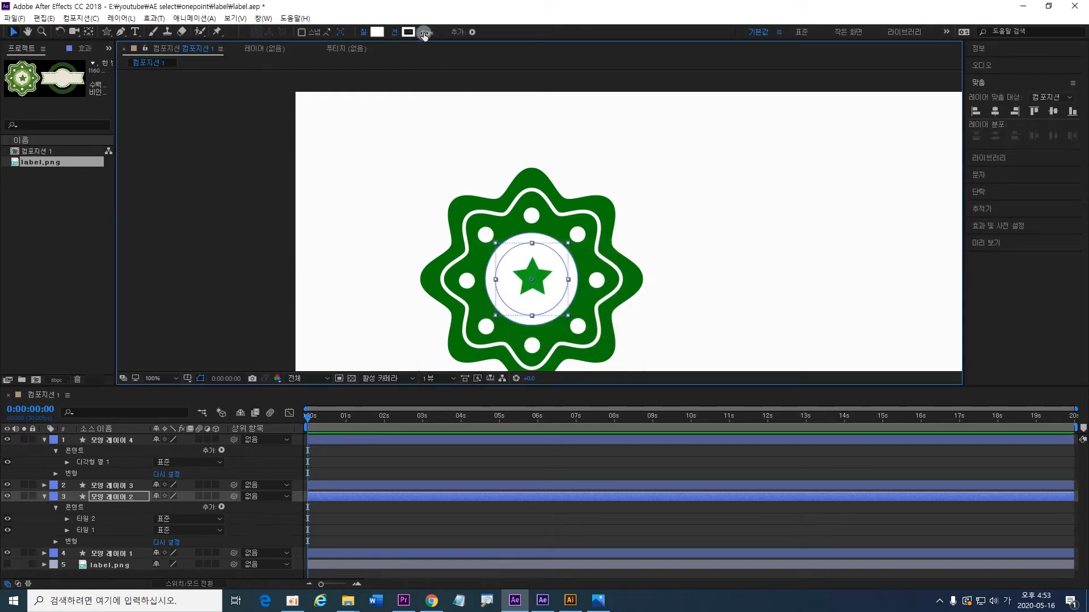
{"action": "left_click", "coordinate": [409, 34]}
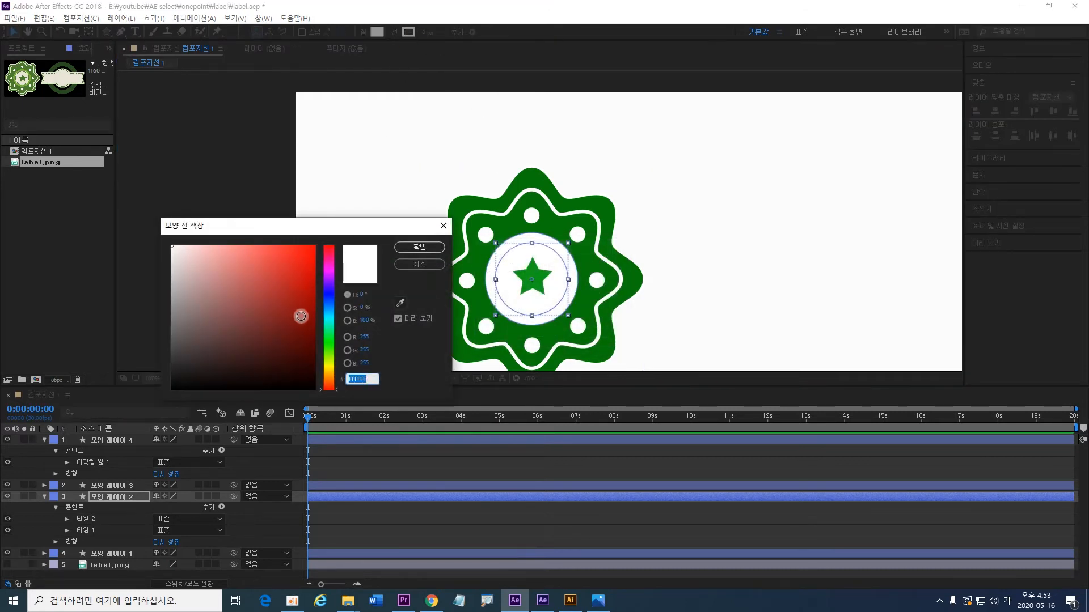
{"action": "left_click", "coordinate": [328, 347]}
{"action": "left_click", "coordinate": [290, 278]}
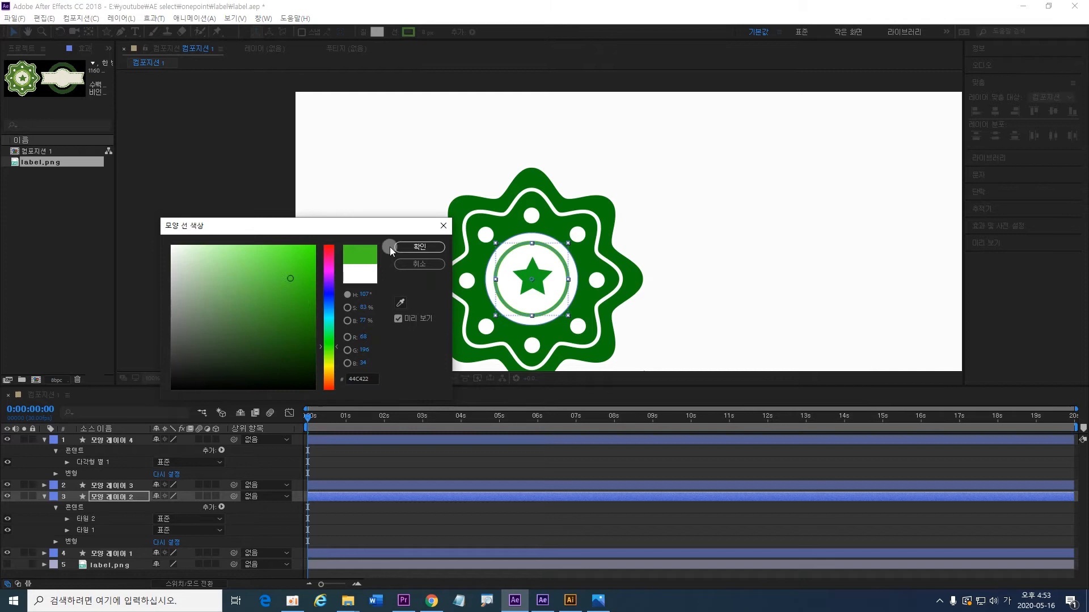
{"action": "left_click", "coordinate": [418, 247]}
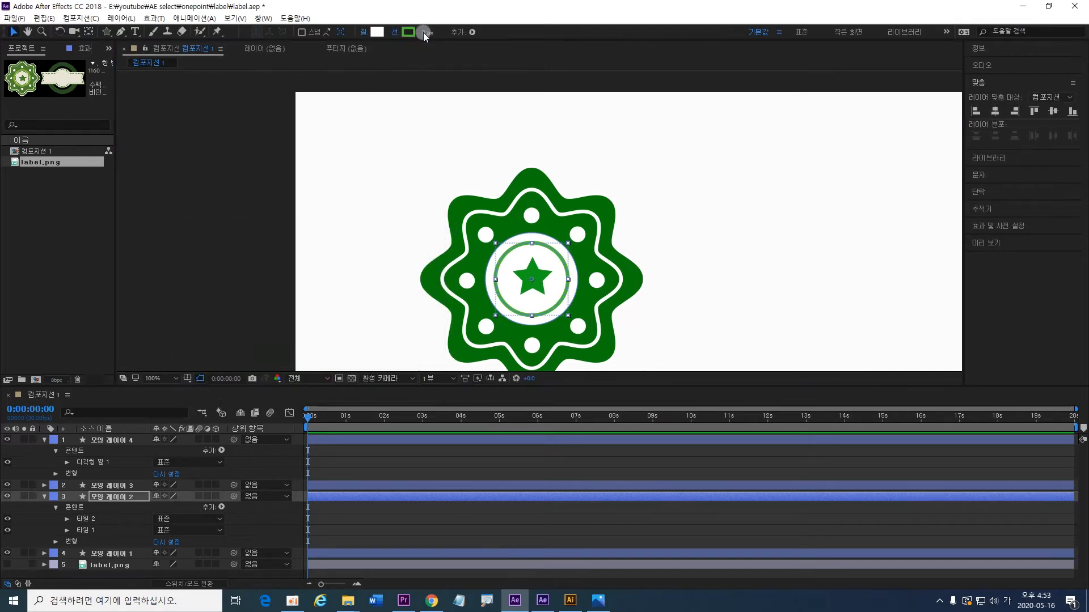
{"action": "left_click_drag", "start_coordinate": [423, 32], "coordinate": [437, 32]}
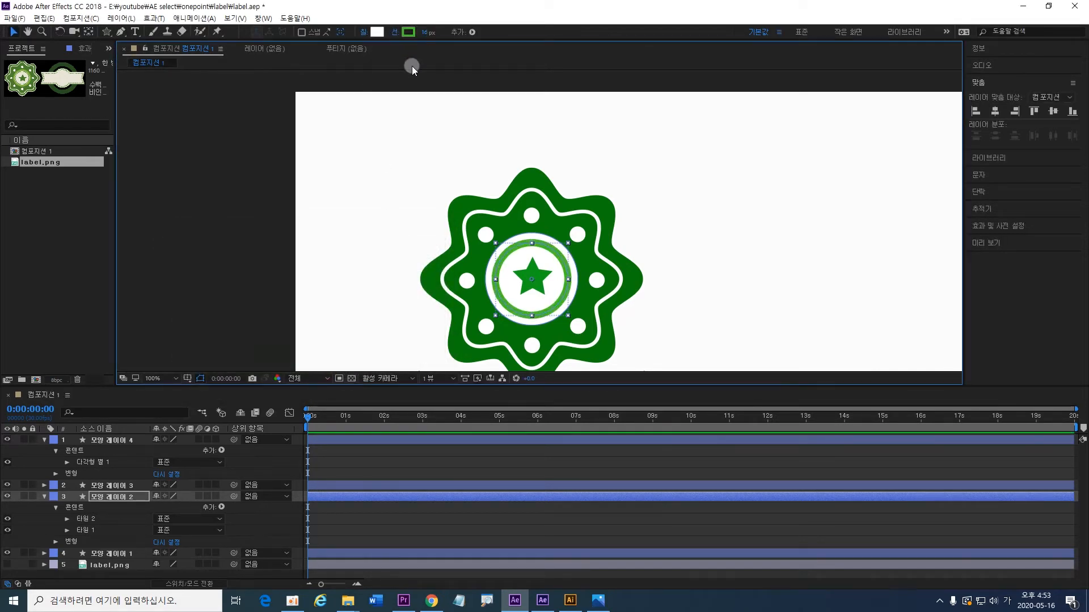
Step: Make the label.png reference layer visible and solo it
{"action": "left_click", "coordinate": [620, 76]}
{"action": "key", "text": "h"}
{"action": "left_click_drag", "start_coordinate": [700, 222], "coordinate": [622, 226]}
{"action": "key", "text": "v"}
{"action": "left_click", "coordinate": [36, 565]}
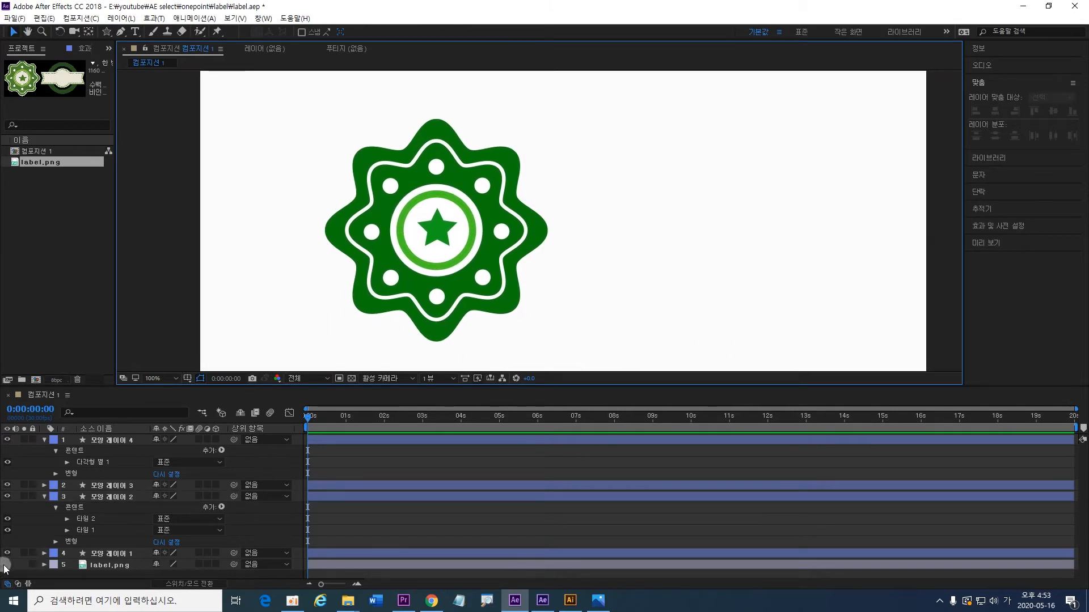
{"action": "left_click", "coordinate": [7, 565]}
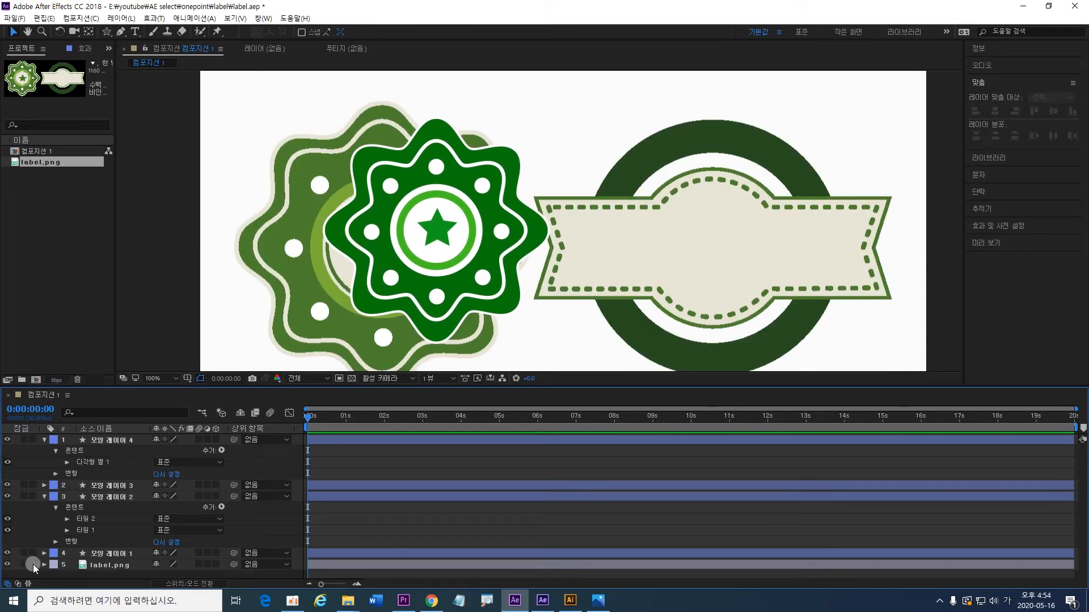
{"action": "left_click", "coordinate": [24, 565]}
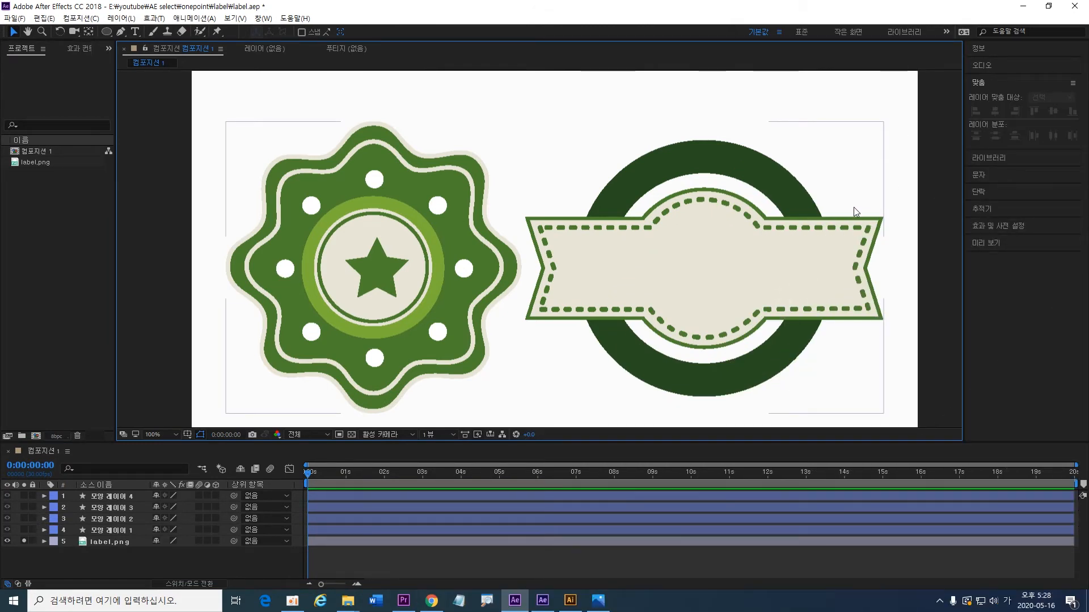
Step: Pre-compose the four badge shape layers into a new composition named 1
{"action": "left_click", "coordinate": [107, 497]}
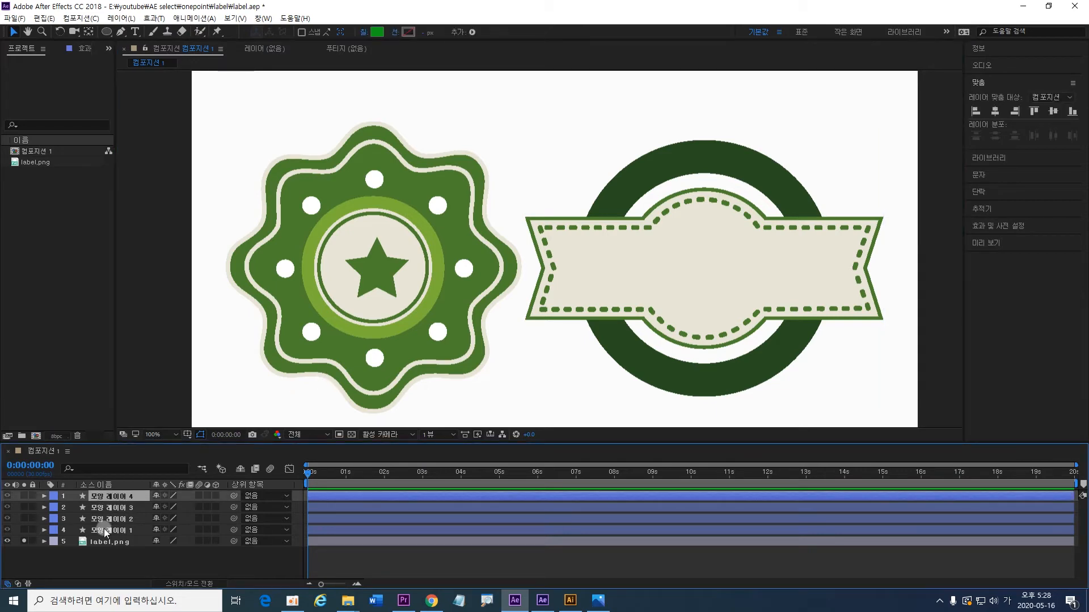
{"action": "left_click", "coordinate": [104, 532], "text": "shift"}
{"action": "right_click", "coordinate": [105, 532]}
{"action": "left_click", "coordinate": [184, 423]}
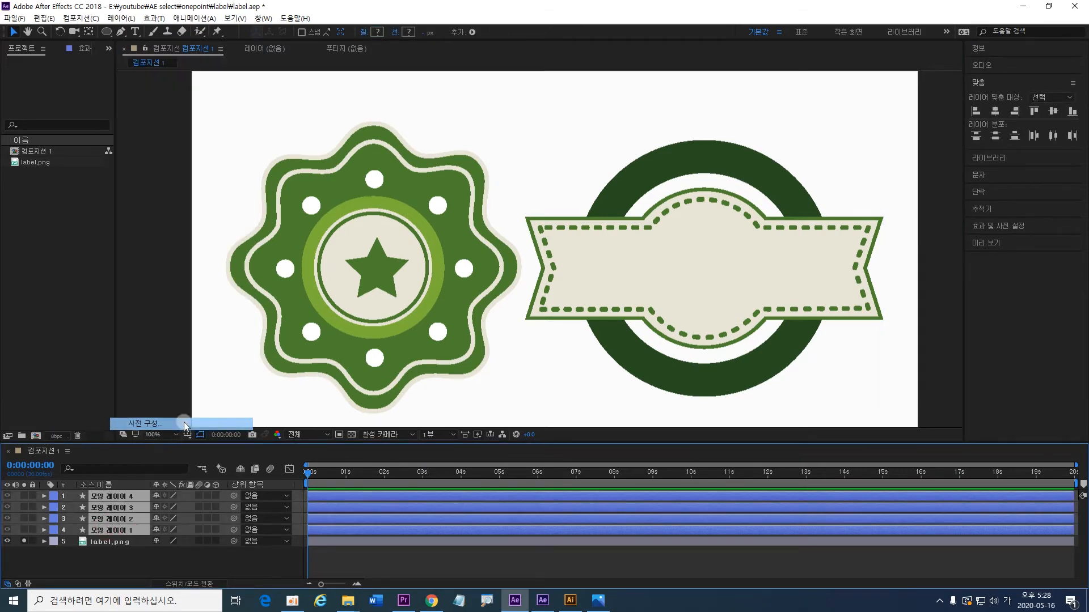
{"action": "type", "text": "1"}
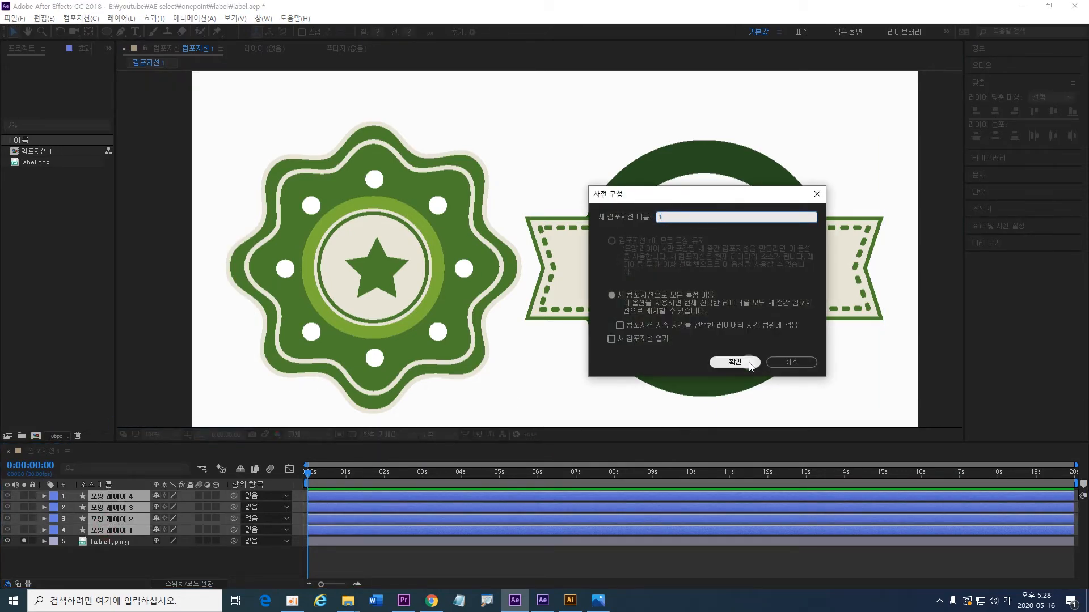
{"action": "left_click", "coordinate": [734, 361]}
Step: Hide the pre-composed layer 1 and turn on the transparency grid
{"action": "left_click", "coordinate": [7, 496]}
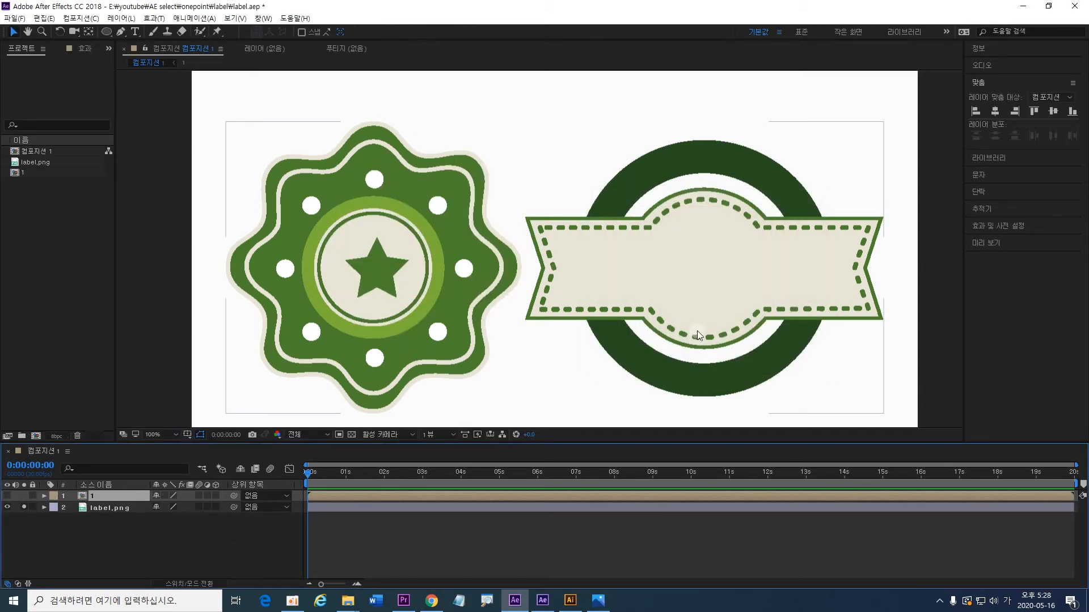
{"action": "left_click", "coordinate": [351, 434]}
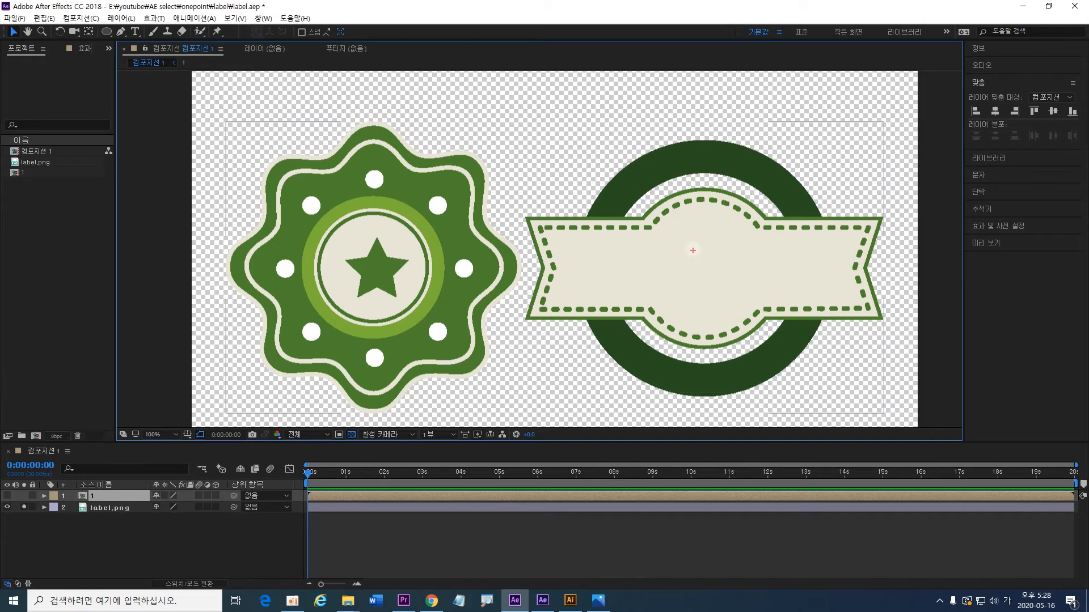
{"action": "mouse_move", "coordinate": [693, 209]}
{"action": "left_mouse_down"}
{"action": "mouse_move", "coordinate": [685, 162]}
{"action": "mouse_move", "coordinate": [704, 174]}
{"action": "mouse_move", "coordinate": [701, 200]}
{"action": "left_mouse_up"}
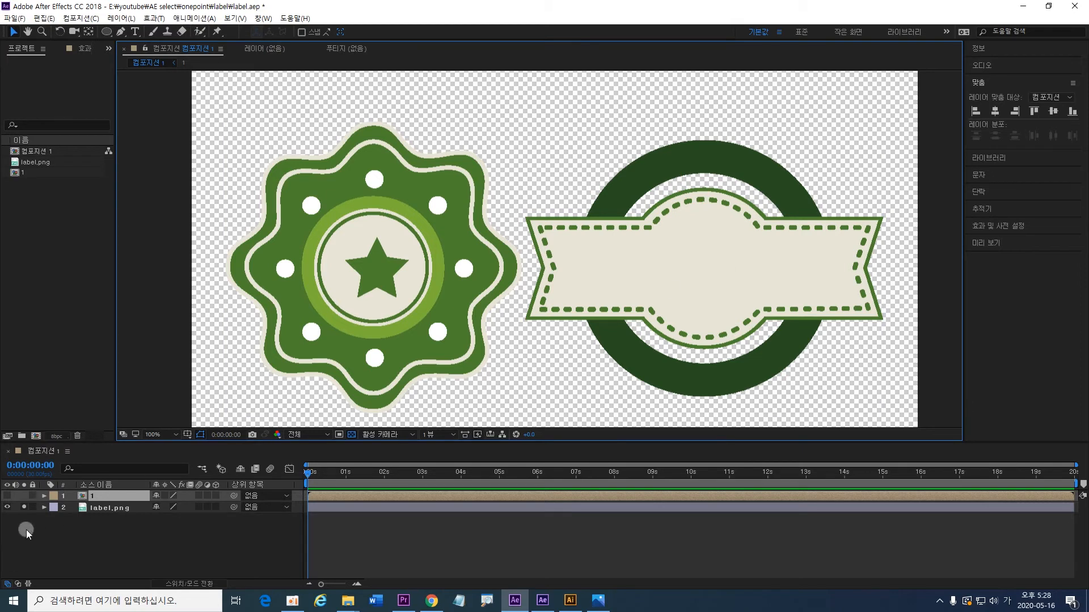
{"action": "left_click_drag", "start_coordinate": [110, 33], "coordinate": [142, 56]}
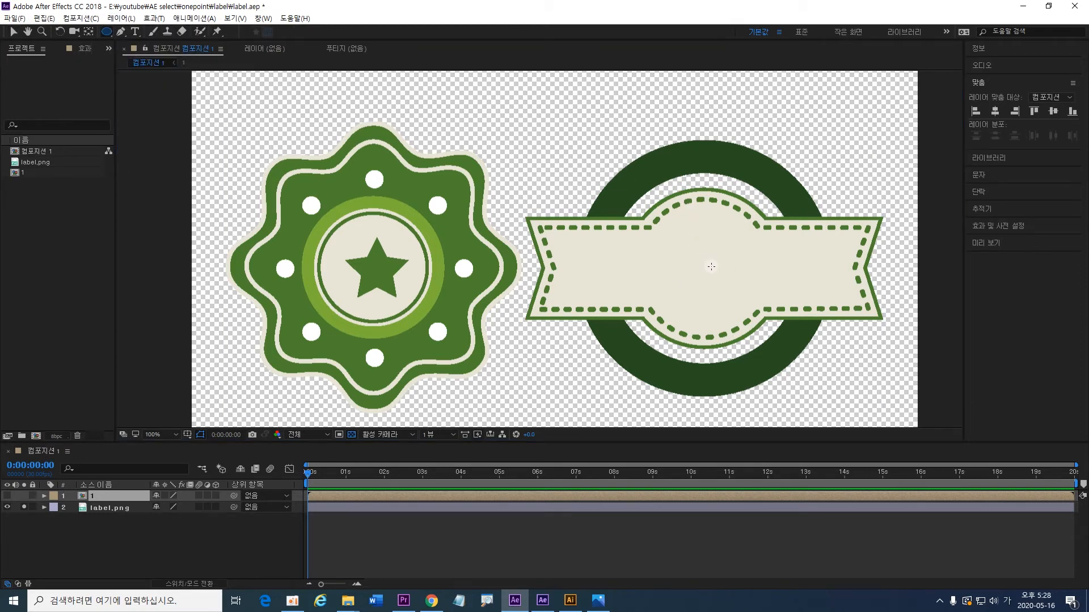
{"action": "left_click_drag", "start_coordinate": [712, 266], "coordinate": [833, 398]}
{"action": "key", "text": "v"}
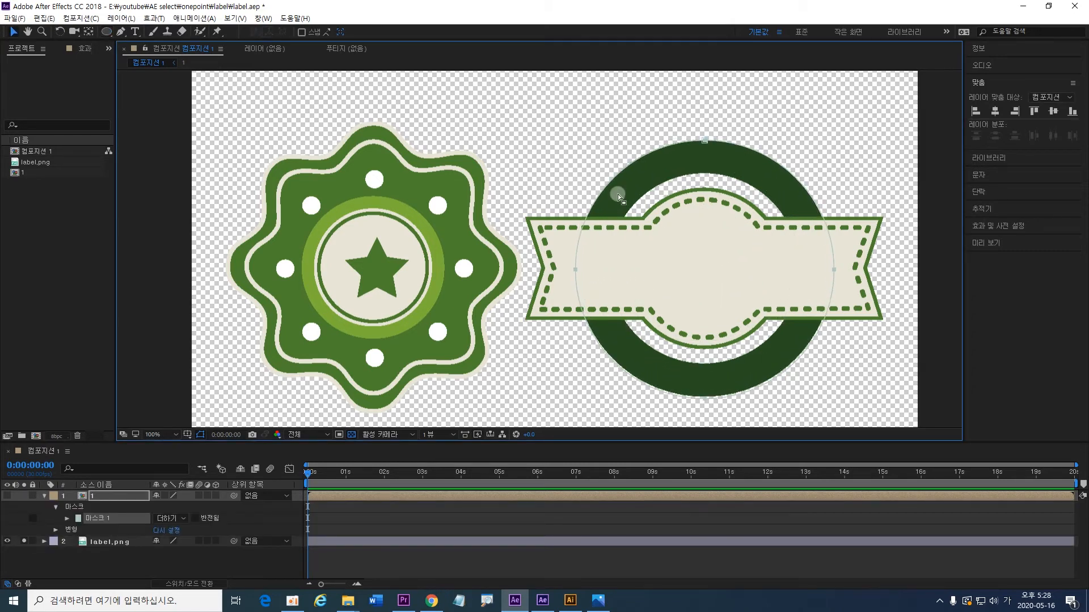
{"action": "left_click", "coordinate": [110, 512]}
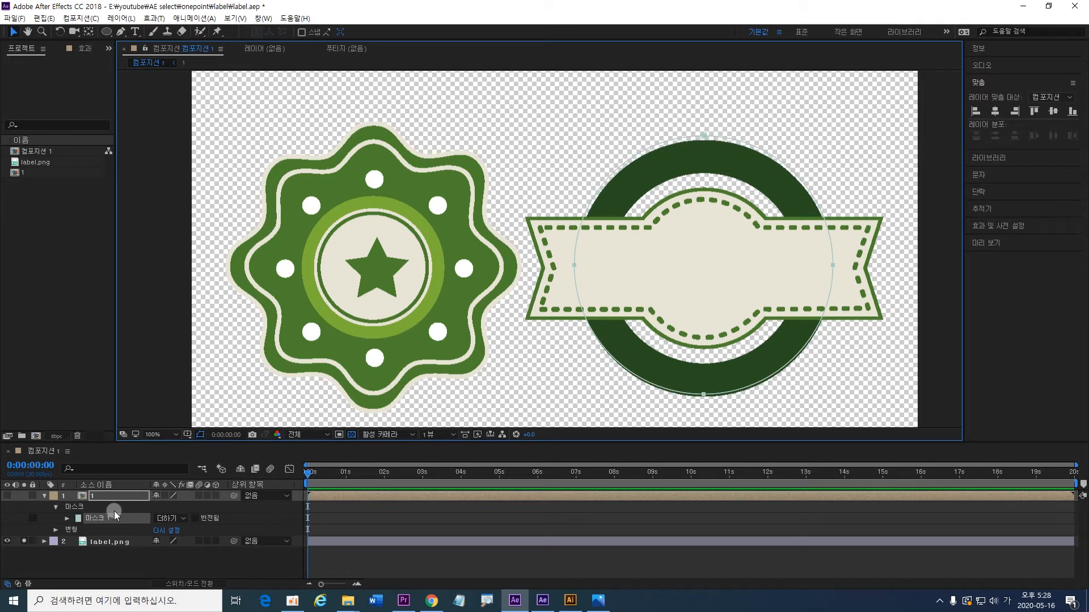
{"action": "key", "text": "Delete"}
{"action": "left_click", "coordinate": [140, 562]}
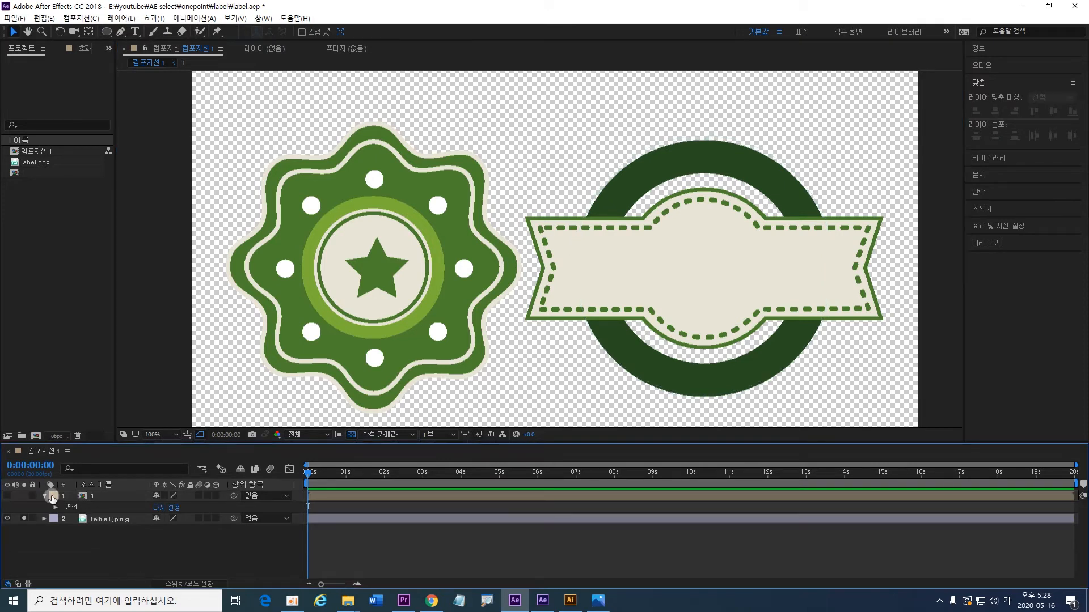
Step: Draw a circle as a new shape layer over the dark green ring and align it with the ring's outer edge
{"action": "left_click", "coordinate": [101, 529]}
{"action": "left_click", "coordinate": [106, 31]}
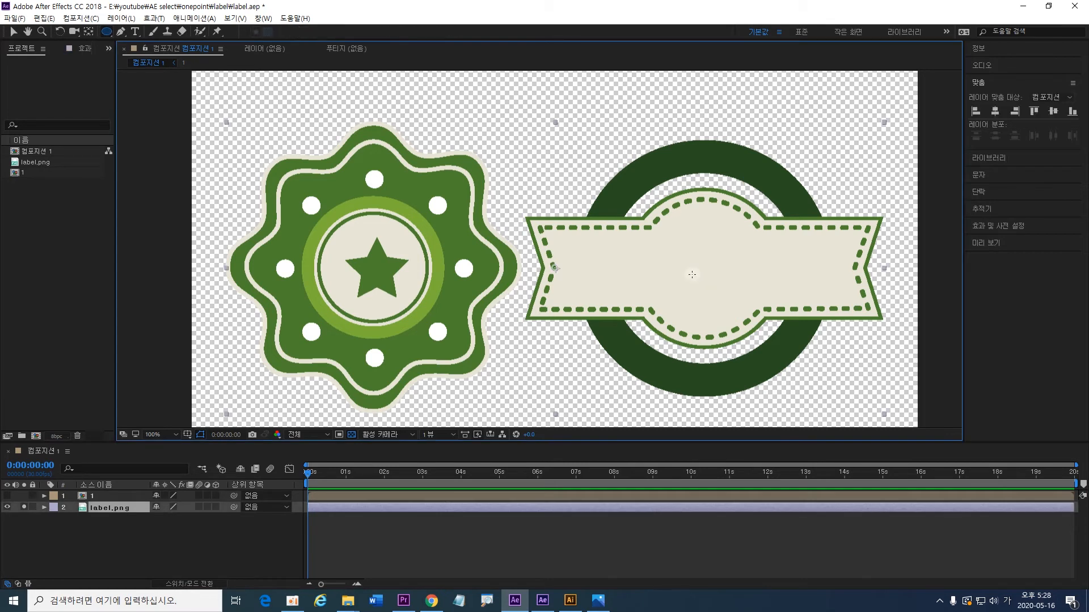
{"action": "left_click_drag", "start_coordinate": [702, 262], "coordinate": [766, 306]}
{"action": "left_click_drag", "start_coordinate": [812, 347], "coordinate": [829, 363]}
{"action": "left_click", "coordinate": [12, 32]}
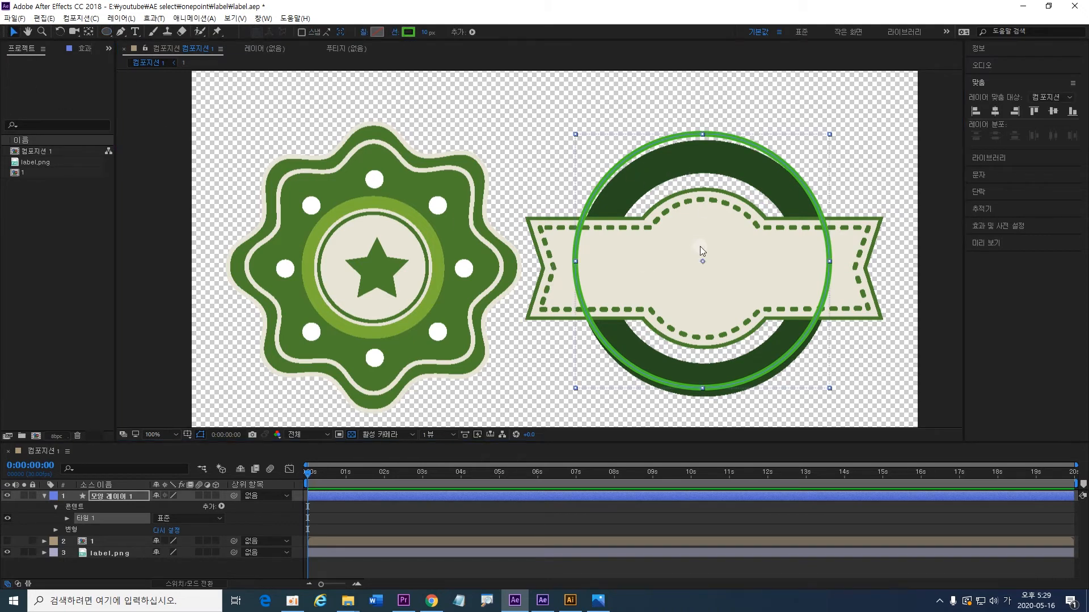
{"action": "left_click_drag", "start_coordinate": [701, 244], "coordinate": [702, 248]}
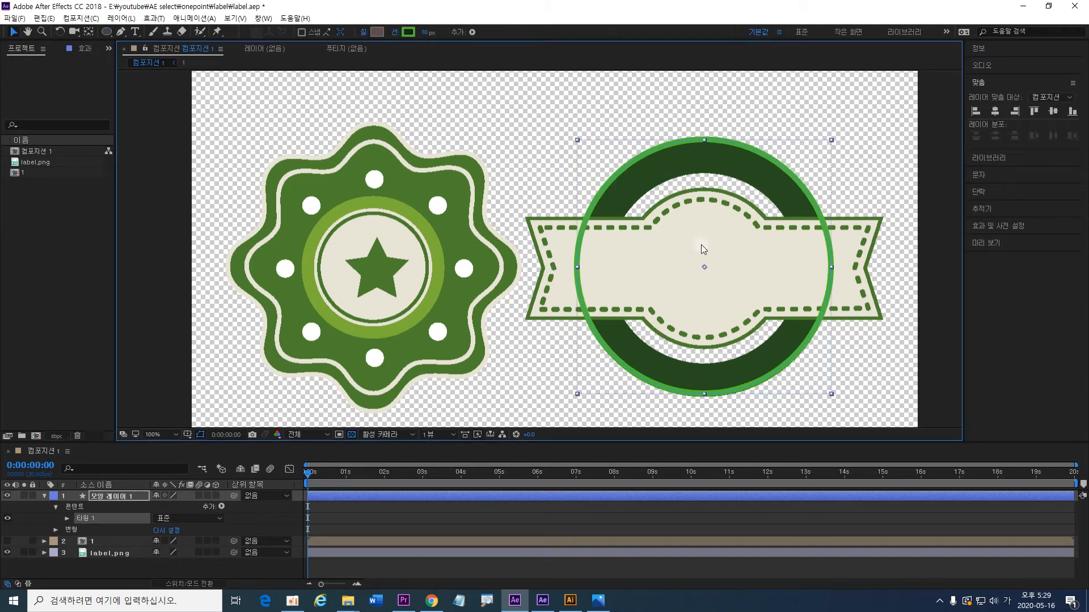
Step: Remove the new circle's stroke and give it a solid fill
{"action": "left_click", "coordinate": [396, 31]}
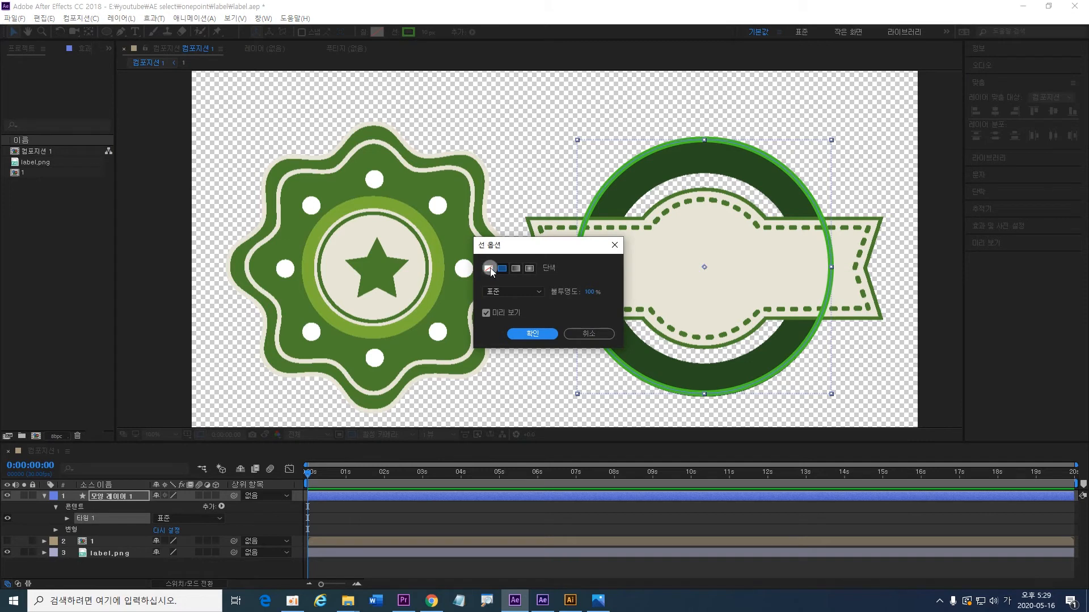
{"action": "left_click", "coordinate": [488, 268]}
{"action": "left_click", "coordinate": [532, 334]}
{"action": "left_click", "coordinate": [364, 34]}
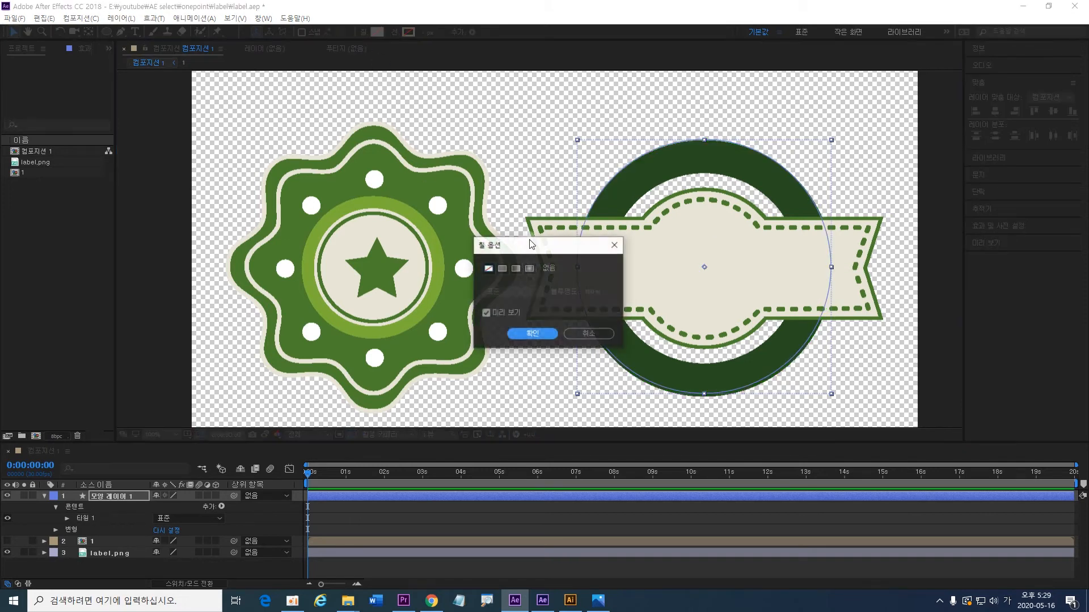
{"action": "left_click", "coordinate": [502, 268]}
{"action": "left_click", "coordinate": [511, 335]}
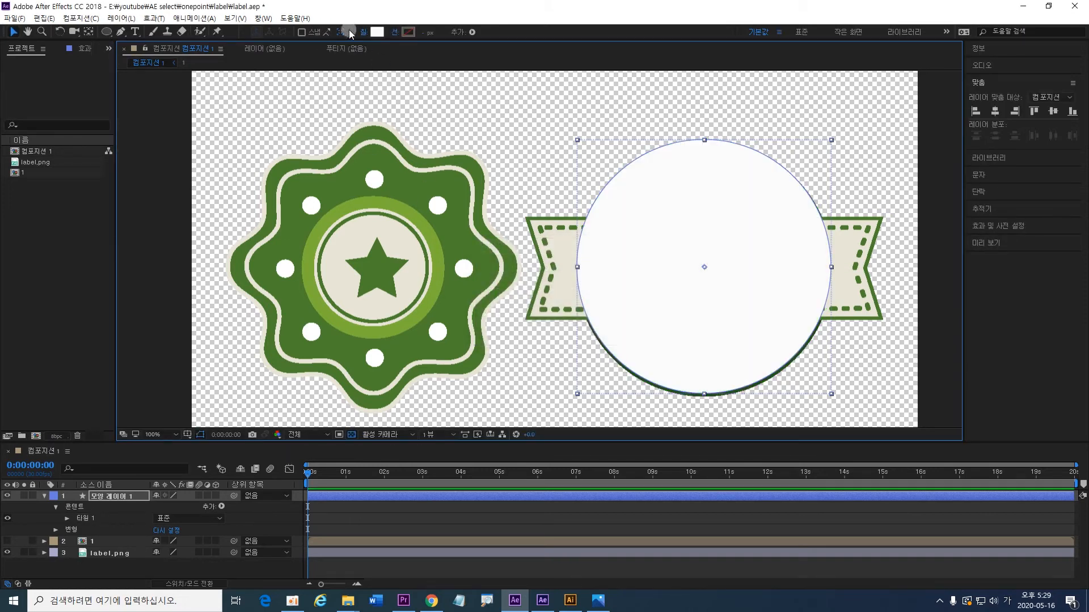
Step: Fill the circle with the badge's dark green (4B802E) by sampling the badge artwork, and nudge the circle over the ring
{"action": "left_click", "coordinate": [377, 31]}
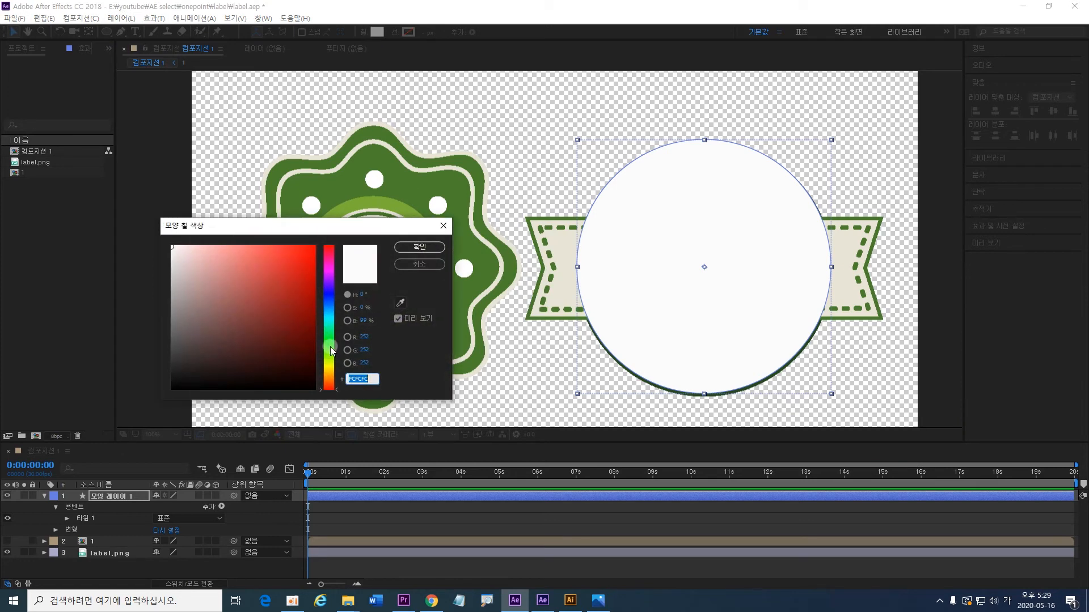
{"action": "left_click", "coordinate": [326, 342]}
{"action": "left_click", "coordinate": [400, 302]}
{"action": "left_click", "coordinate": [420, 183]}
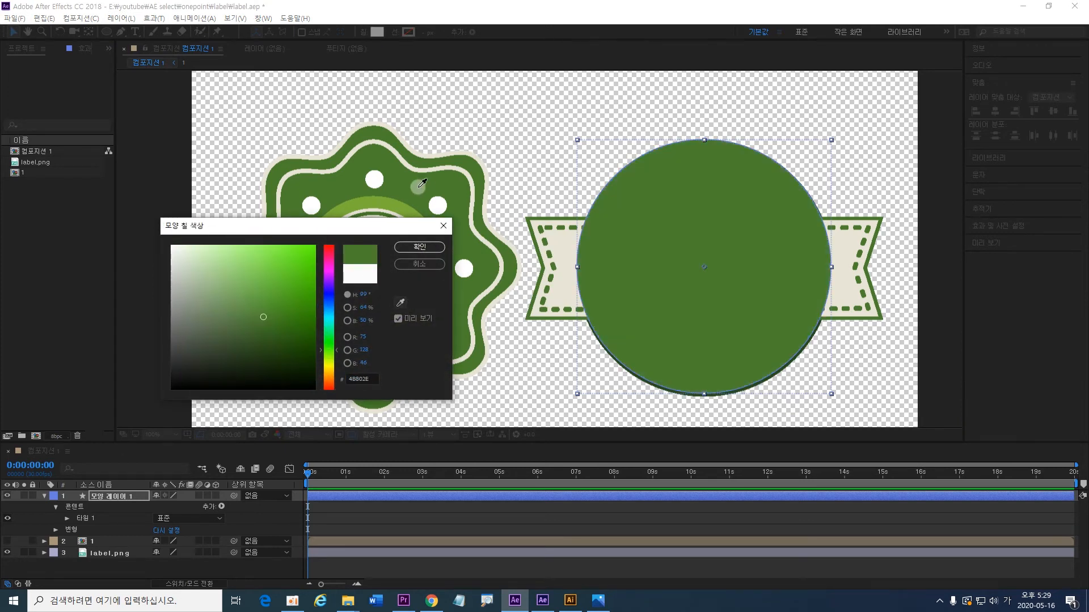
{"action": "left_click", "coordinate": [431, 247]}
{"action": "left_click_drag", "start_coordinate": [641, 271], "coordinate": [642, 272]}
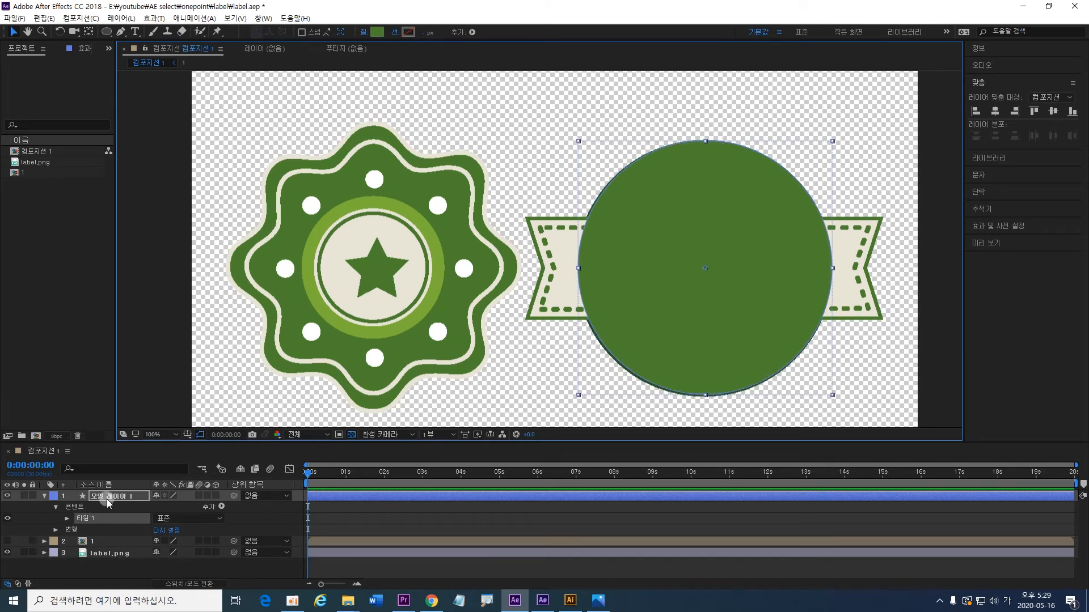
Step: Duplicate the green ellipse within its shape layer and scale the copy down about its centre toward the ring's inner edge
{"action": "left_click", "coordinate": [157, 534]}
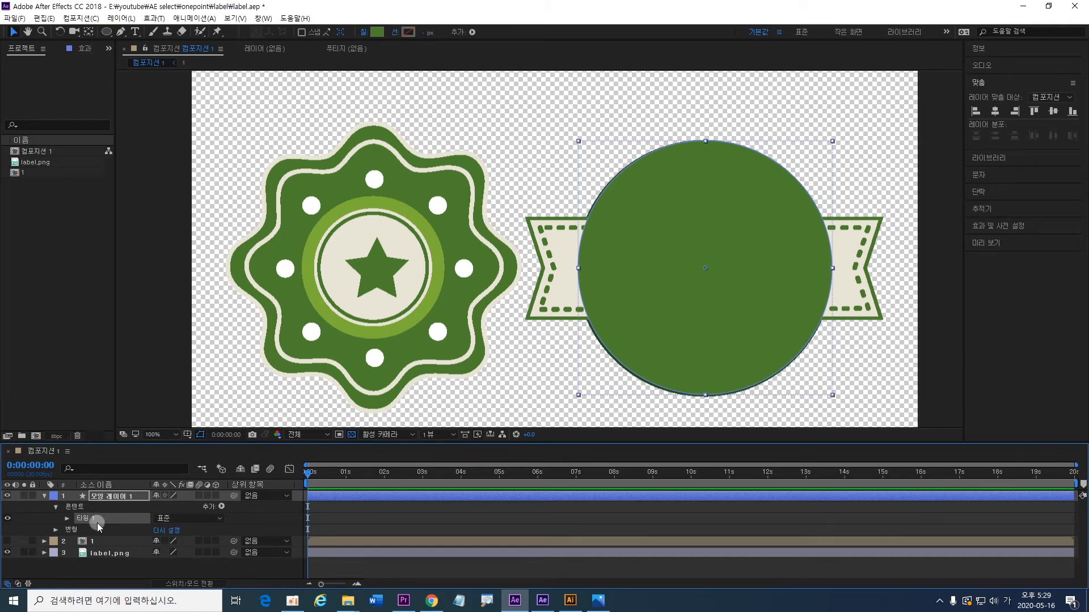
{"action": "key", "text": "ctrl+d"}
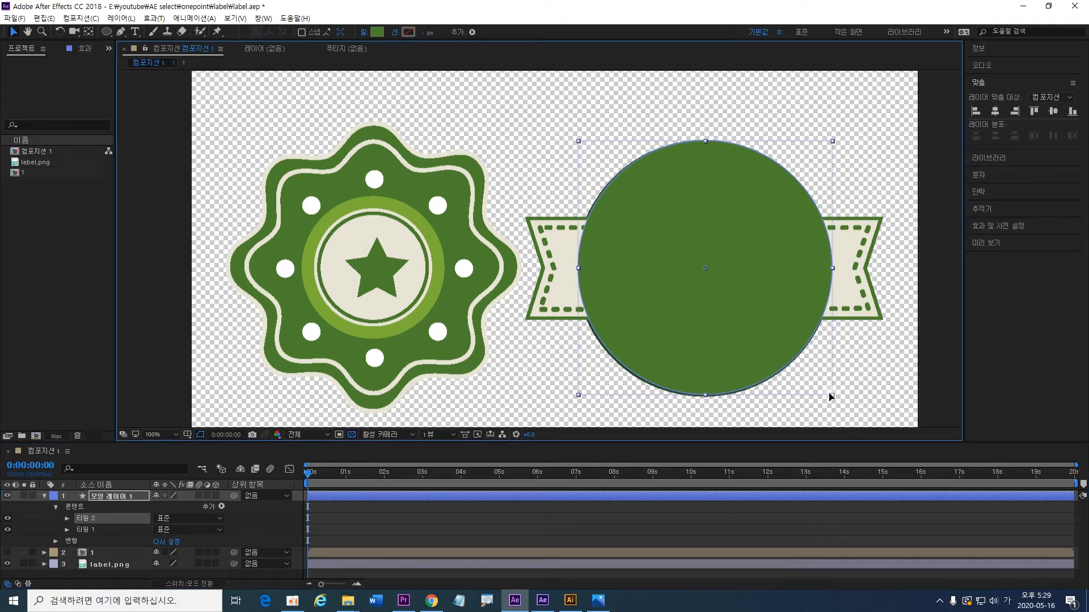
{"action": "left_click_drag", "start_coordinate": [833, 394], "coordinate": [803, 380]}
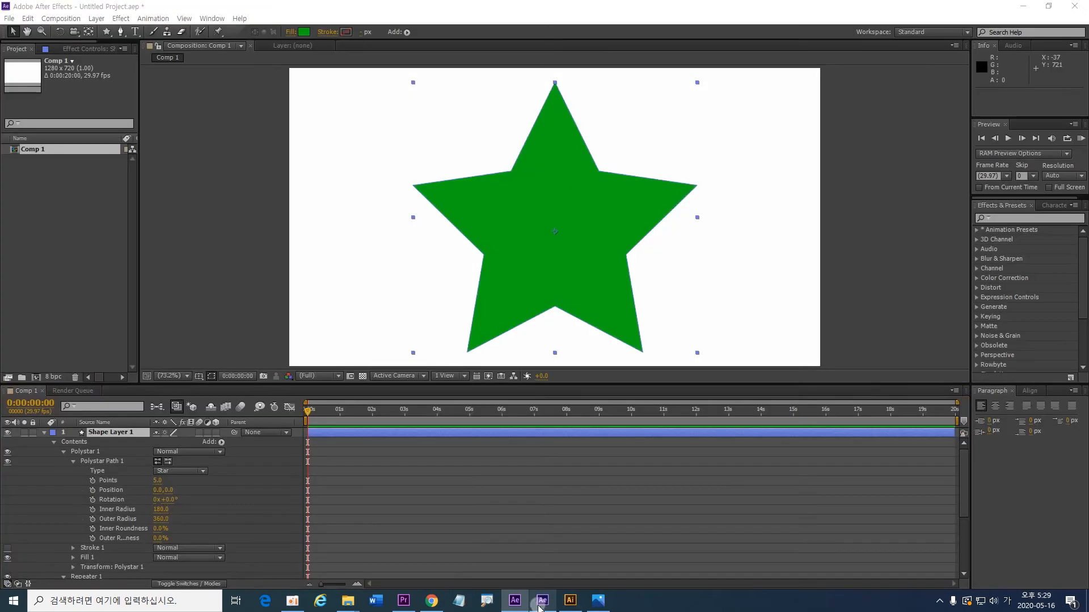
Step: Check the Add options of the star's shape layer in the English After Effects window and return to the label project
{"action": "left_click", "coordinate": [542, 601]}
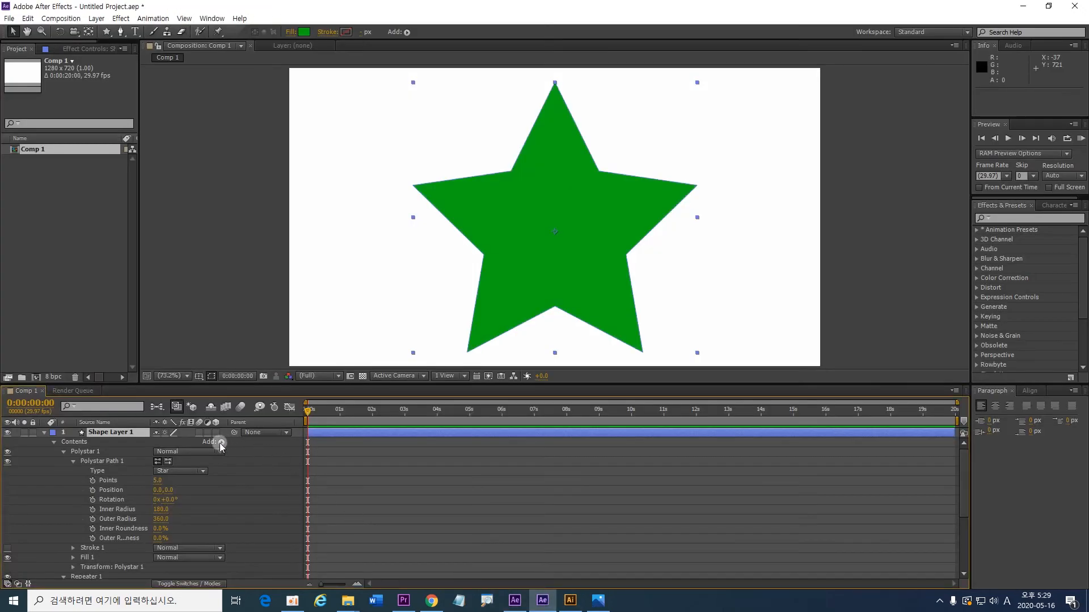
{"action": "left_click", "coordinate": [221, 443]}
{"action": "left_click", "coordinate": [515, 601]}
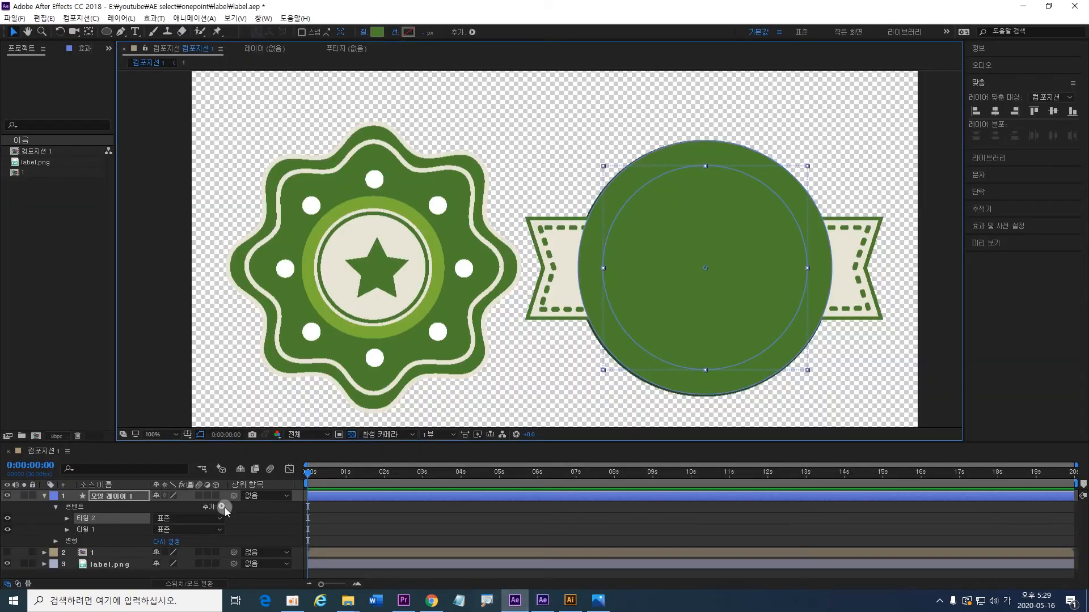
Step: Add Merge Paths to the contents of the two-ellipse shape layer and set its mode to Exclude Intersections (교차점 제외)
{"action": "left_click", "coordinate": [99, 530], "text": "shift"}
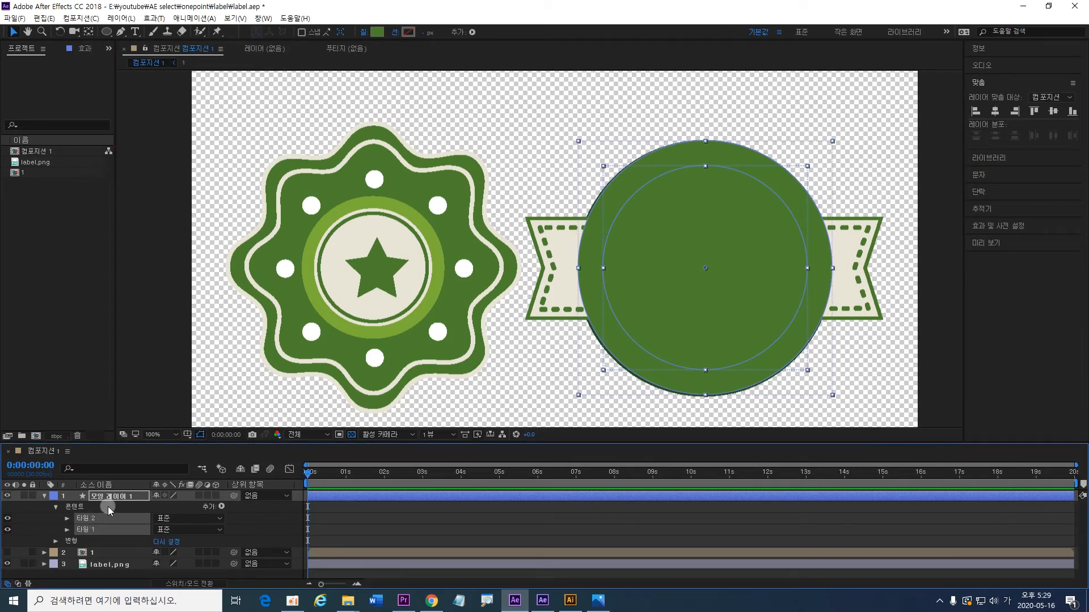
{"action": "left_click", "coordinate": [259, 523]}
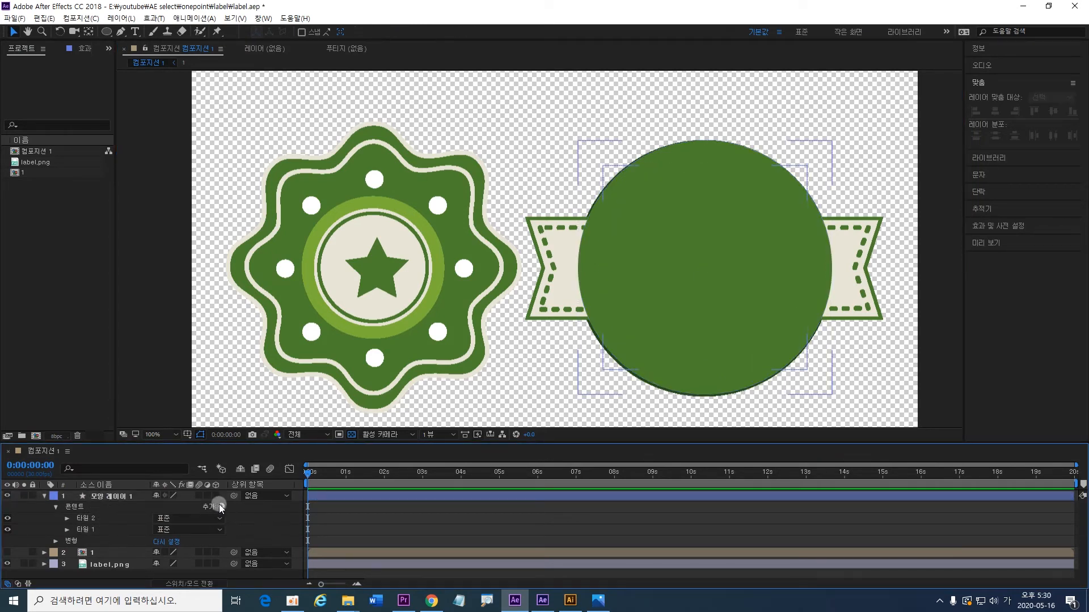
{"action": "left_click", "coordinate": [98, 507]}
{"action": "left_click", "coordinate": [221, 507]}
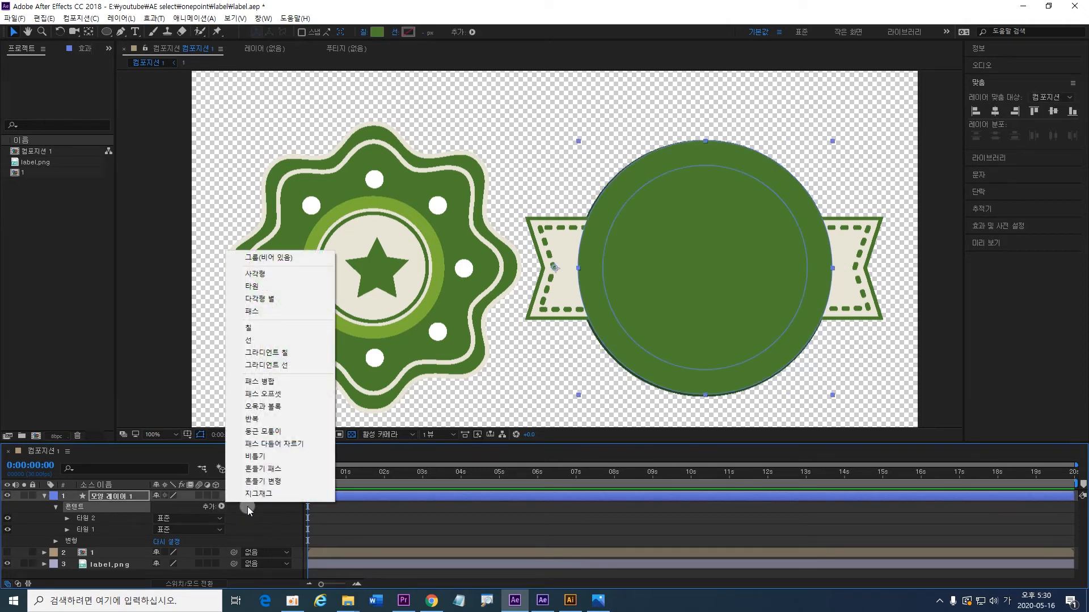
{"action": "left_click", "coordinate": [270, 381]}
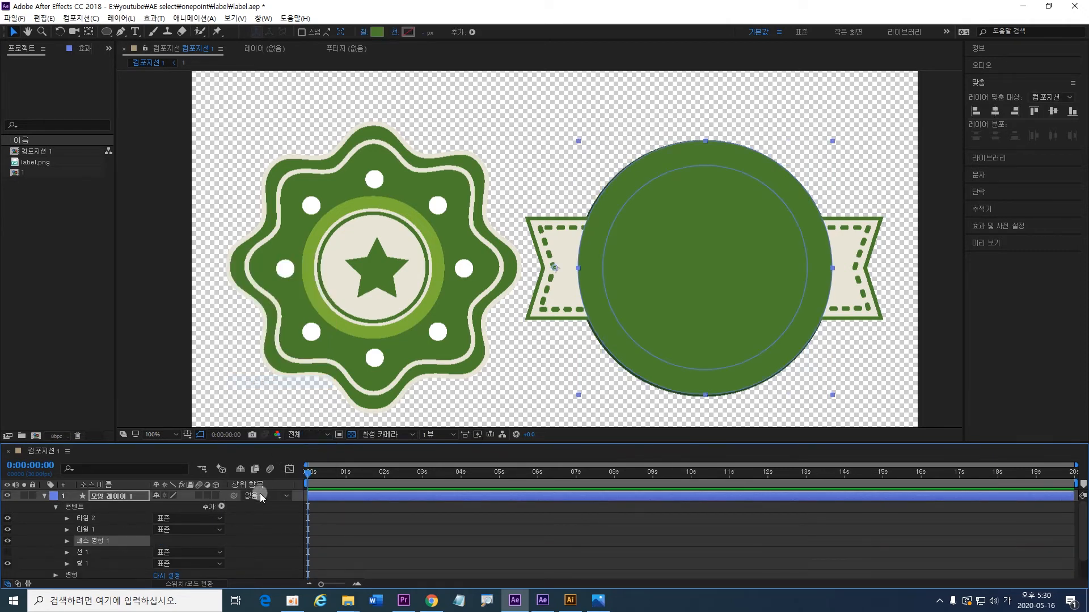
{"action": "left_click", "coordinate": [194, 553]}
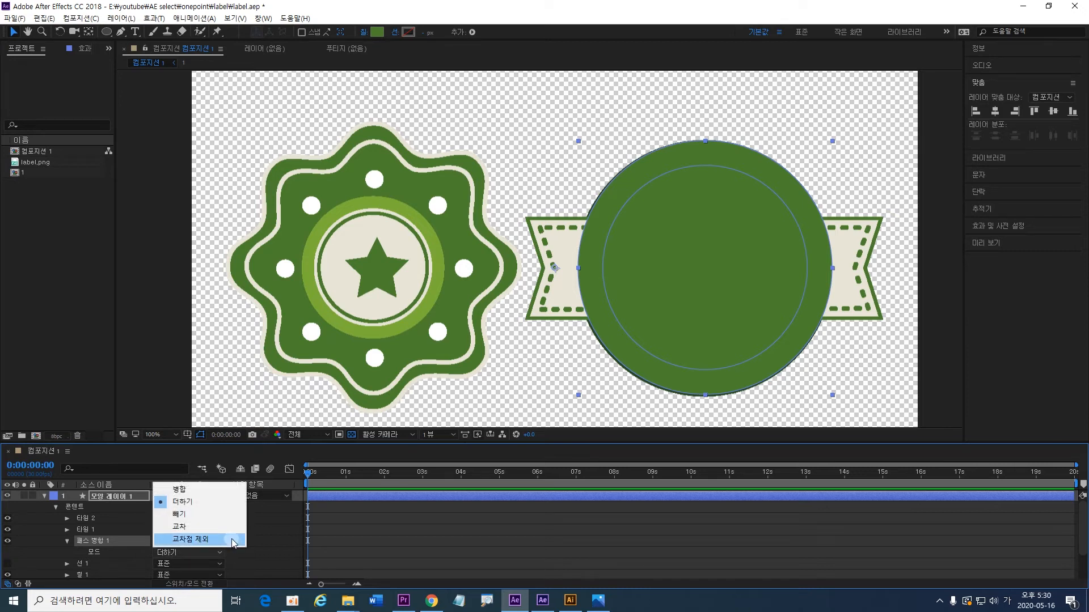
{"action": "left_click", "coordinate": [232, 540]}
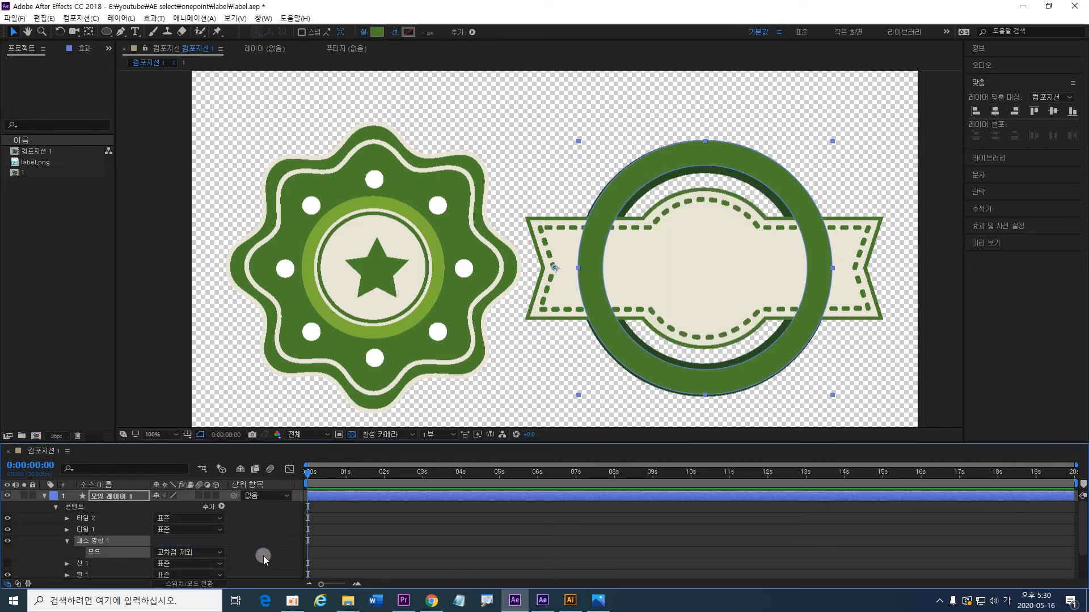
Step: Shrink the inner ellipse to match the inner edge of the reference ring, collapse the layer and deselect it
{"action": "left_click", "coordinate": [104, 521]}
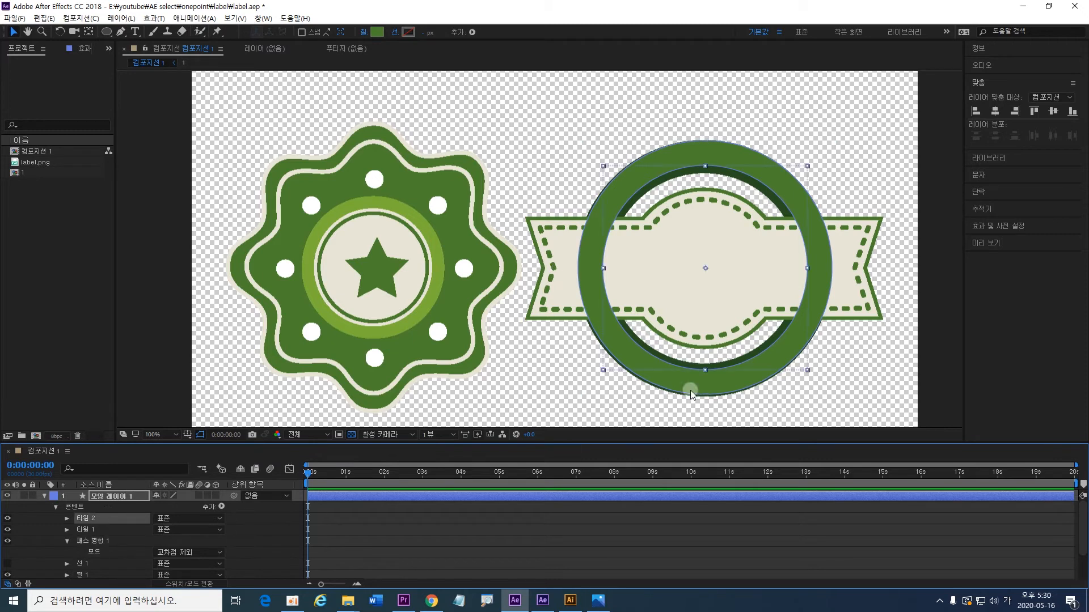
{"action": "left_click", "coordinate": [806, 371]}
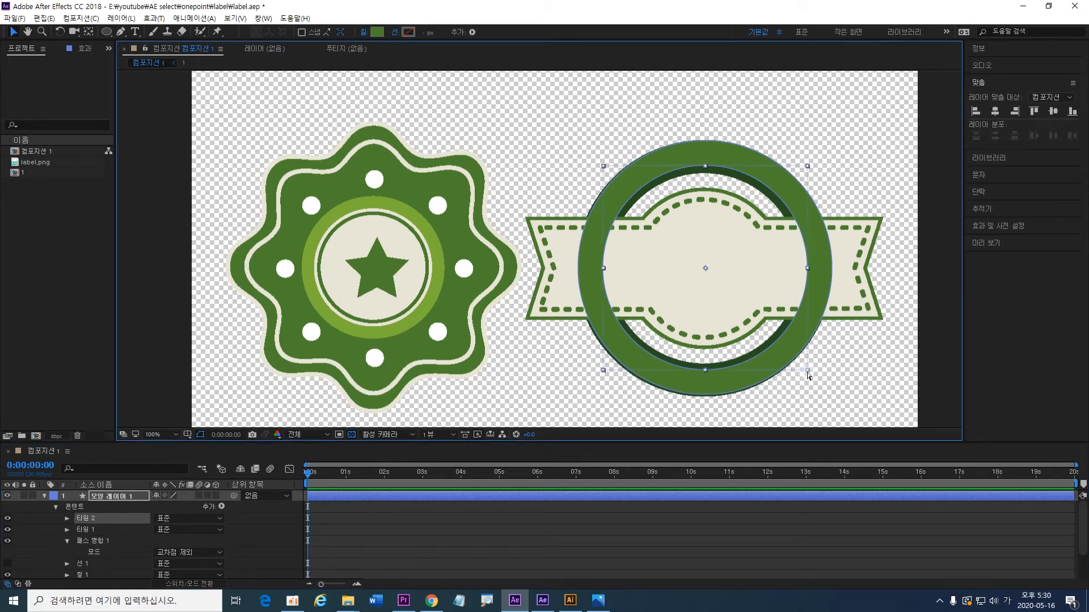
{"action": "left_click_drag", "start_coordinate": [807, 370], "coordinate": [801, 367]}
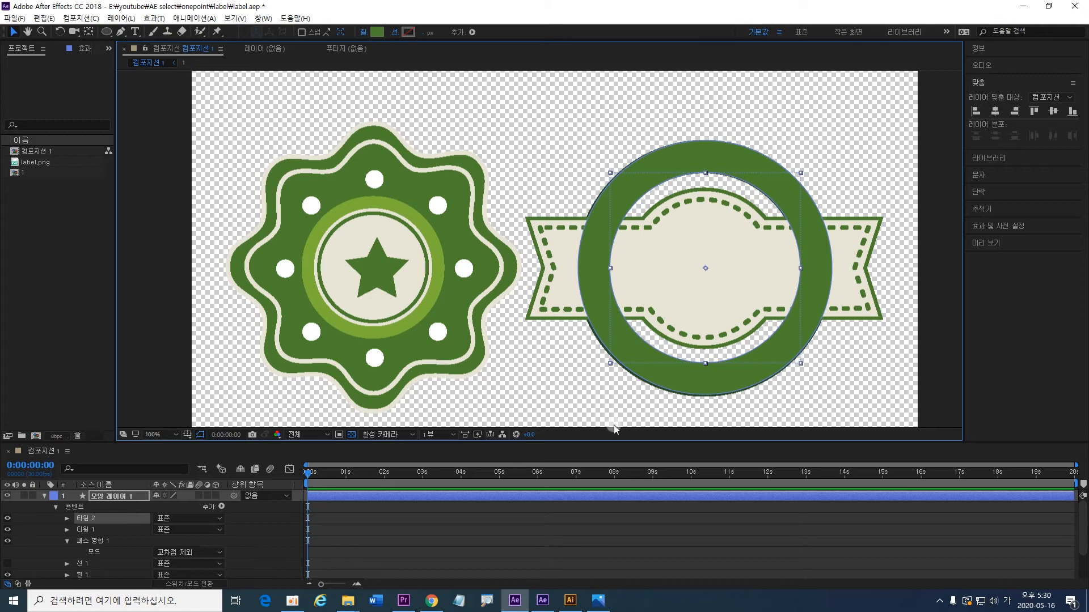
{"action": "left_click", "coordinate": [44, 496]}
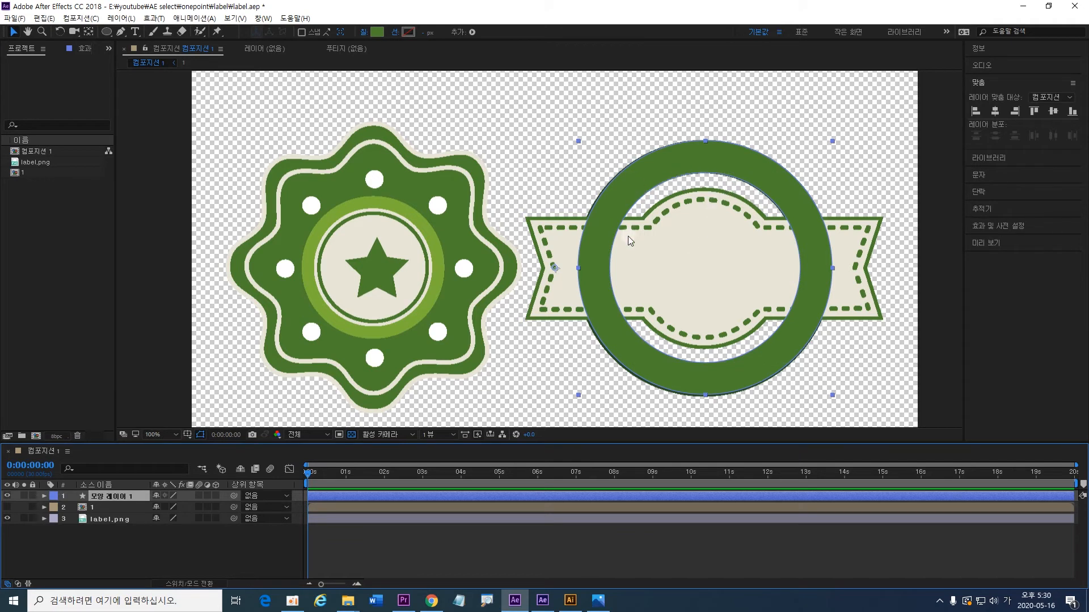
{"action": "left_click", "coordinate": [171, 556]}
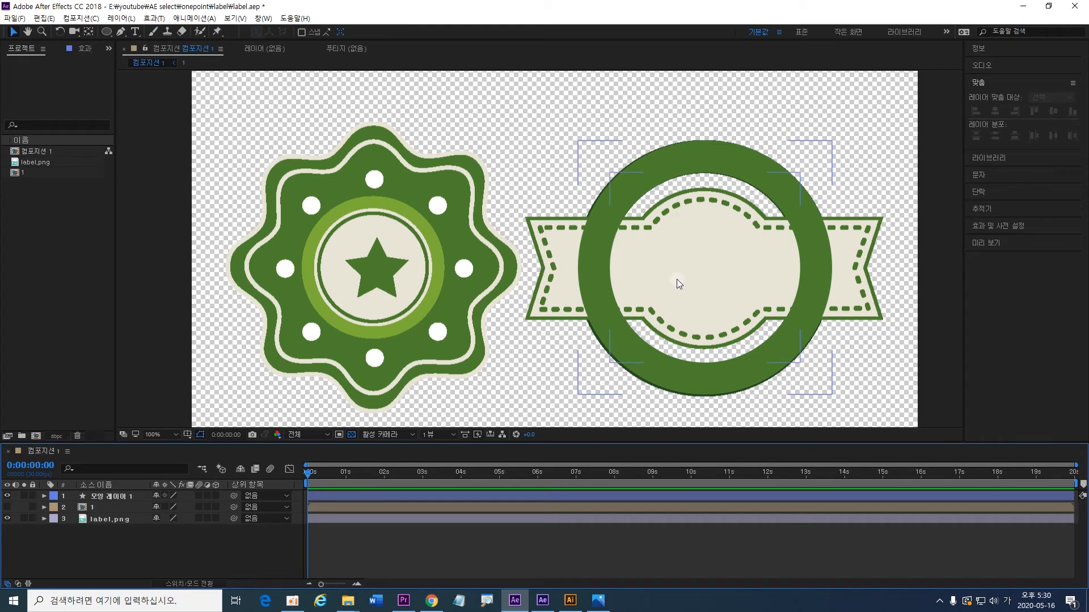
Step: Begin a new Pen shape layer tracing the ribbon from the upper bulge's left end around the left tail to the lower bulge
{"action": "left_click_drag", "start_coordinate": [652, 241], "coordinate": [578, 236]}
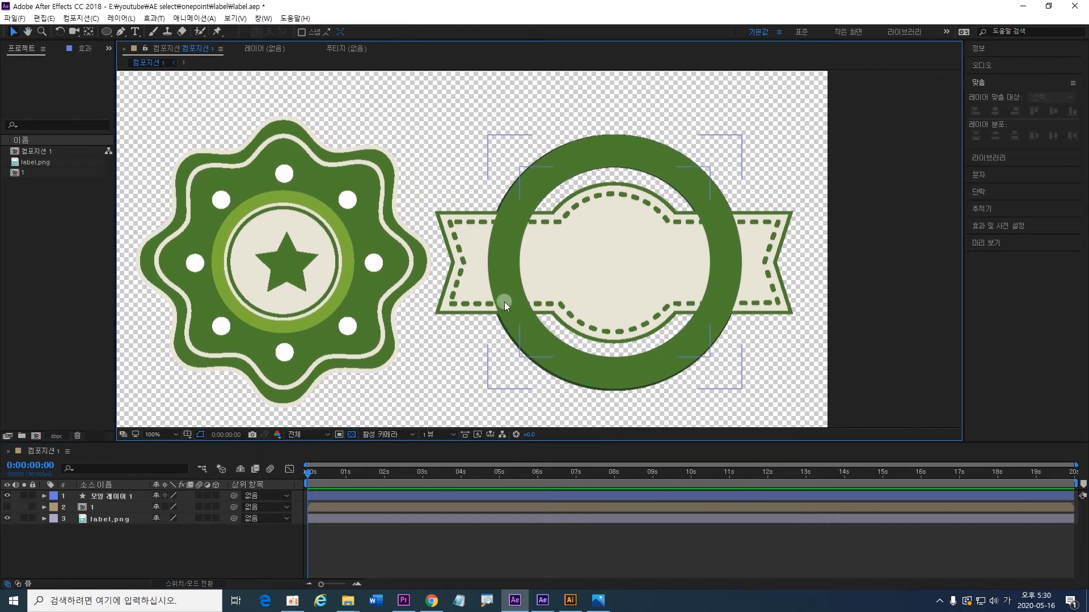
{"action": "left_click", "coordinate": [119, 32]}
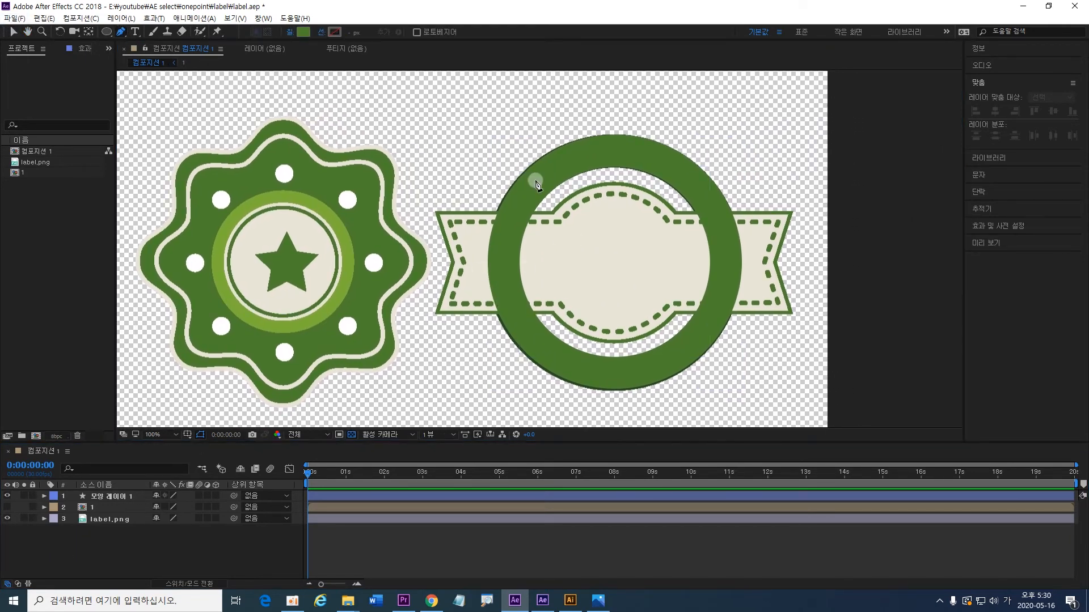
{"action": "left_click", "coordinate": [553, 214]}
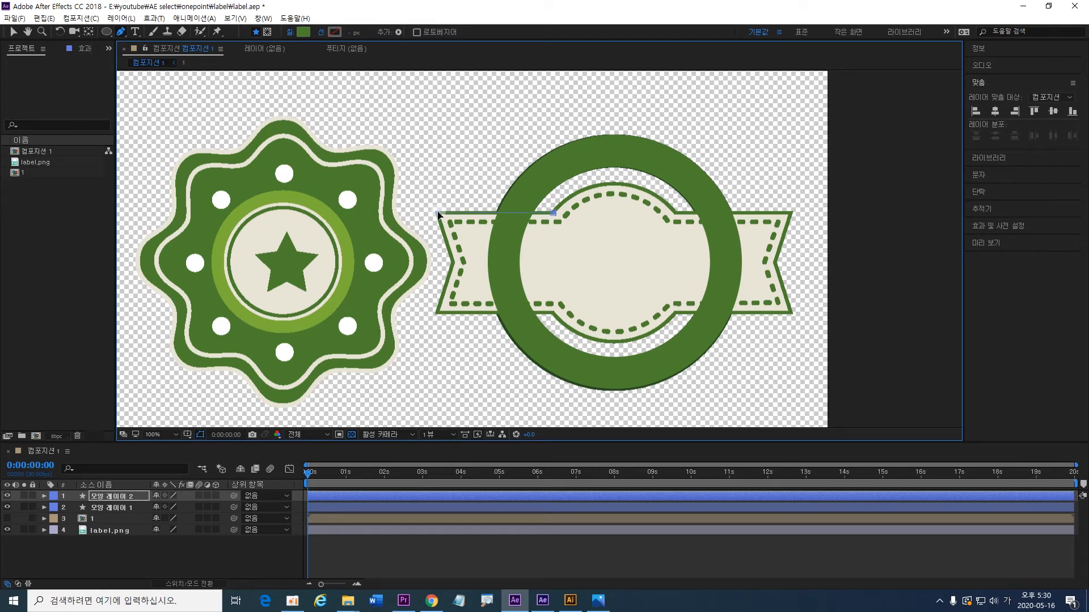
{"action": "left_click", "coordinate": [454, 262]}
{"action": "left_click", "coordinate": [553, 312]}
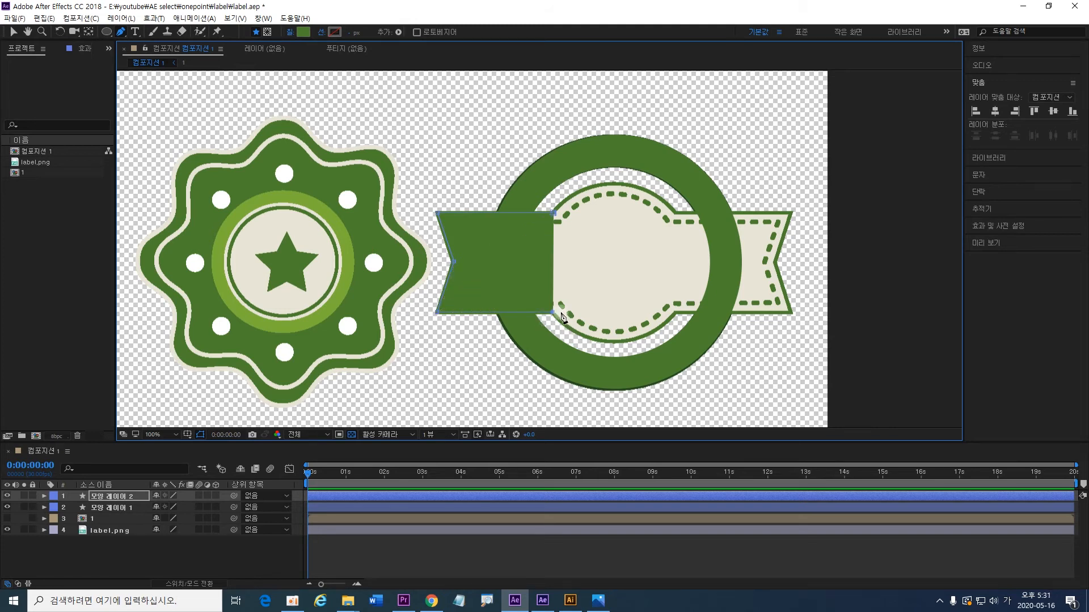
Step: Trace the ribbon's lower bulge as a curve and continue the outline along the lower edge to the right tail's lower corner
{"action": "left_click", "coordinate": [673, 312]}
{"action": "left_click_drag", "start_coordinate": [676, 316], "coordinate": [744, 246]}
{"action": "left_click", "coordinate": [776, 310]}
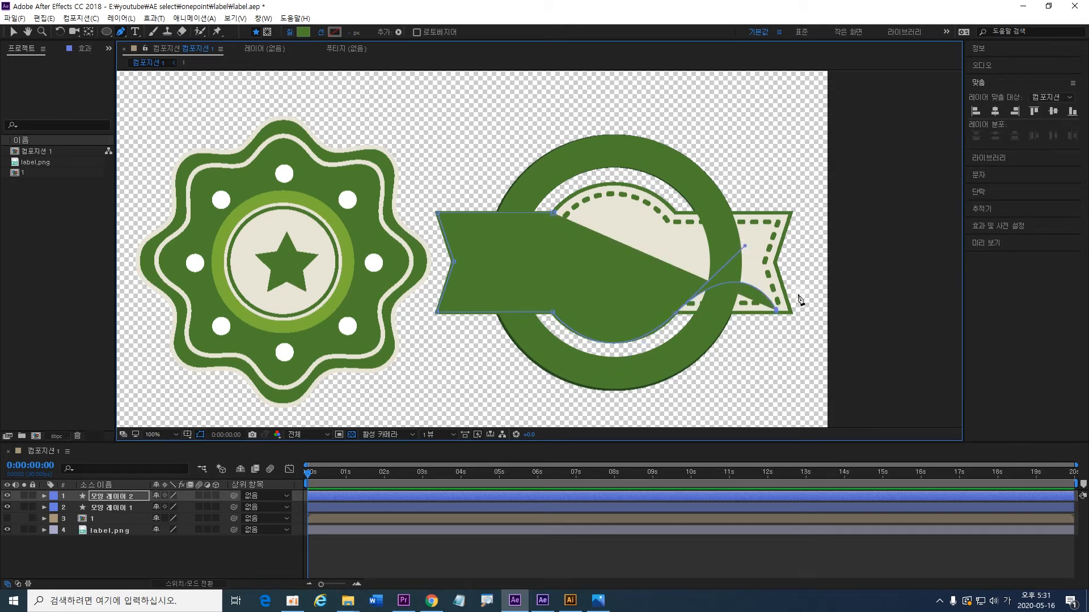
{"action": "key", "text": "ctrl+z"}
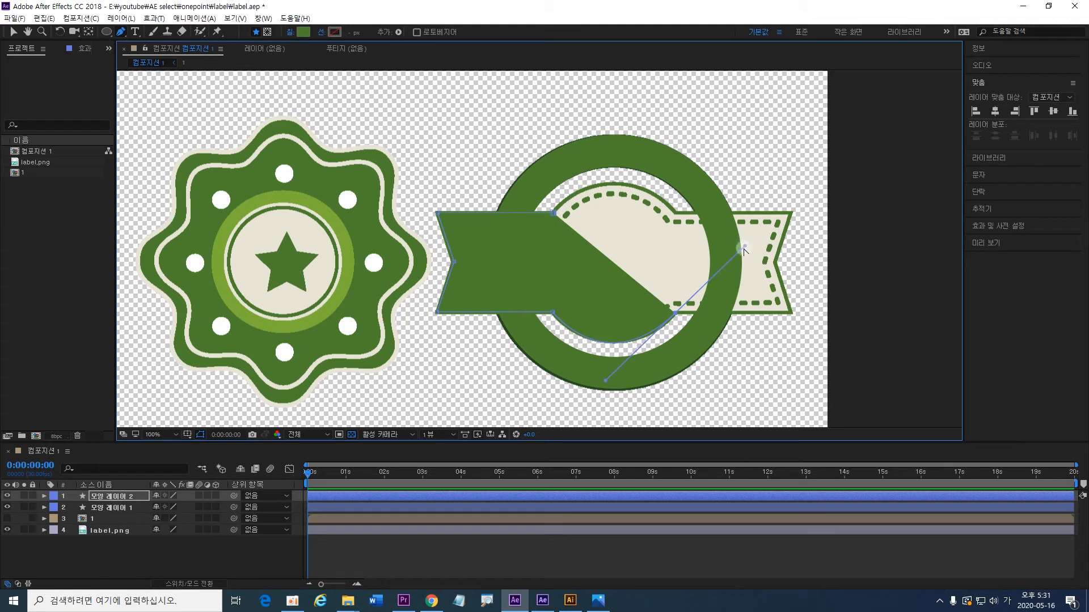
{"action": "left_click_drag", "start_coordinate": [746, 246], "coordinate": [772, 320]}
{"action": "left_click", "coordinate": [790, 313]}
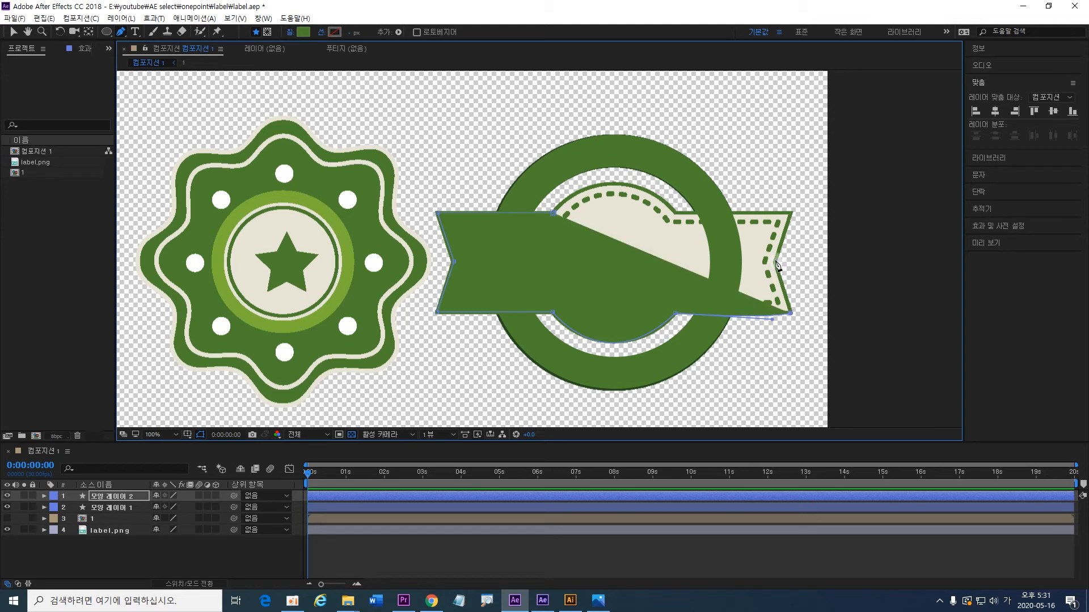
Step: Trace the right tail, close the ribbon path with a curve over the upper bulge, and refine the lower edge's handles
{"action": "left_click", "coordinate": [776, 262]}
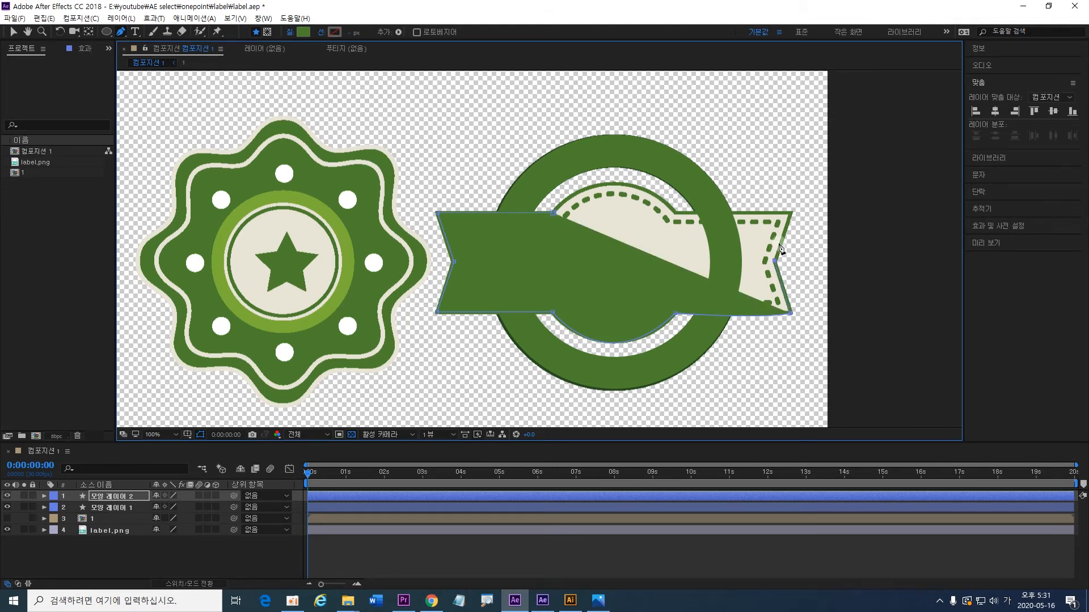
{"action": "left_click", "coordinate": [791, 212]}
{"action": "left_click", "coordinate": [677, 214]}
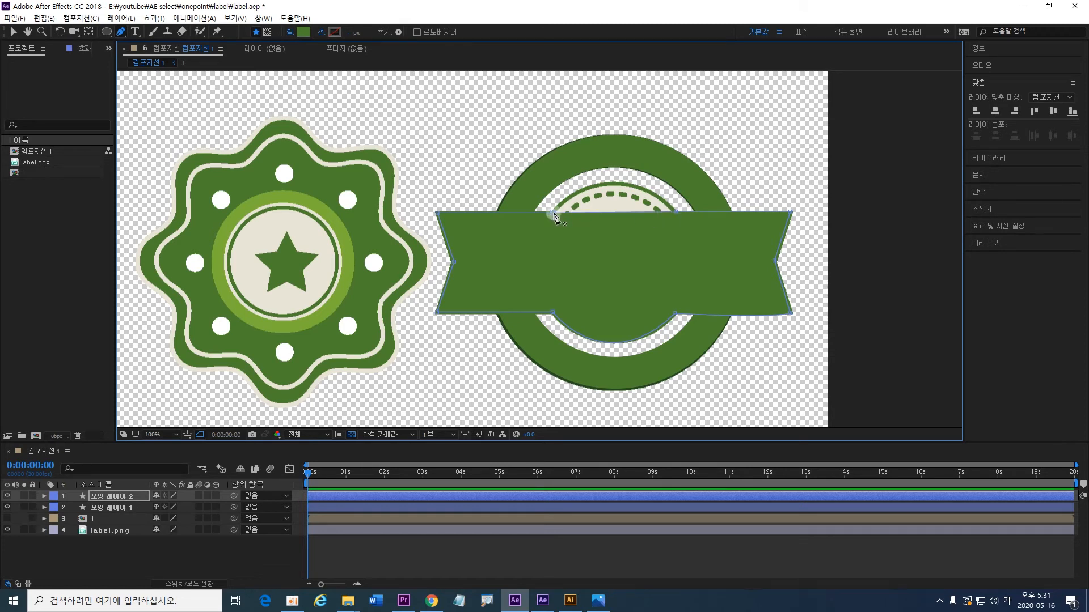
{"action": "left_click_drag", "start_coordinate": [553, 212], "coordinate": [494, 214]}
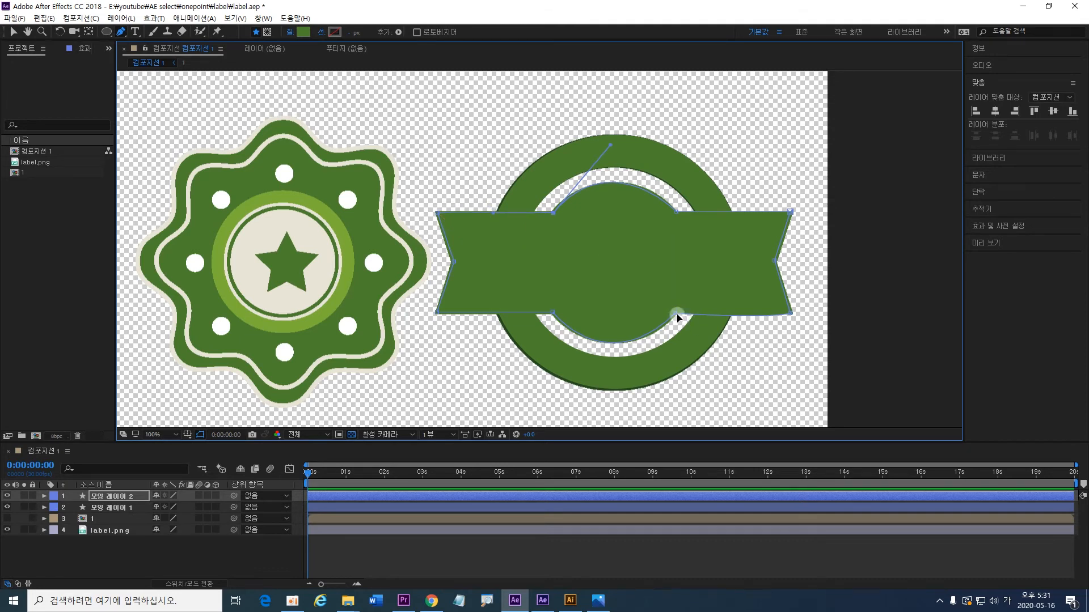
{"action": "left_click_drag", "start_coordinate": [791, 312], "coordinate": [769, 313]}
{"action": "mouse_move", "coordinate": [606, 380]}
{"action": "left_mouse_down"}
{"action": "mouse_move", "coordinate": [619, 378]}
{"action": "mouse_move", "coordinate": [608, 383]}
{"action": "left_mouse_up"}
Step: Give the ribbon shape a white fill and a solid green stroke
{"action": "left_click", "coordinate": [304, 32]}
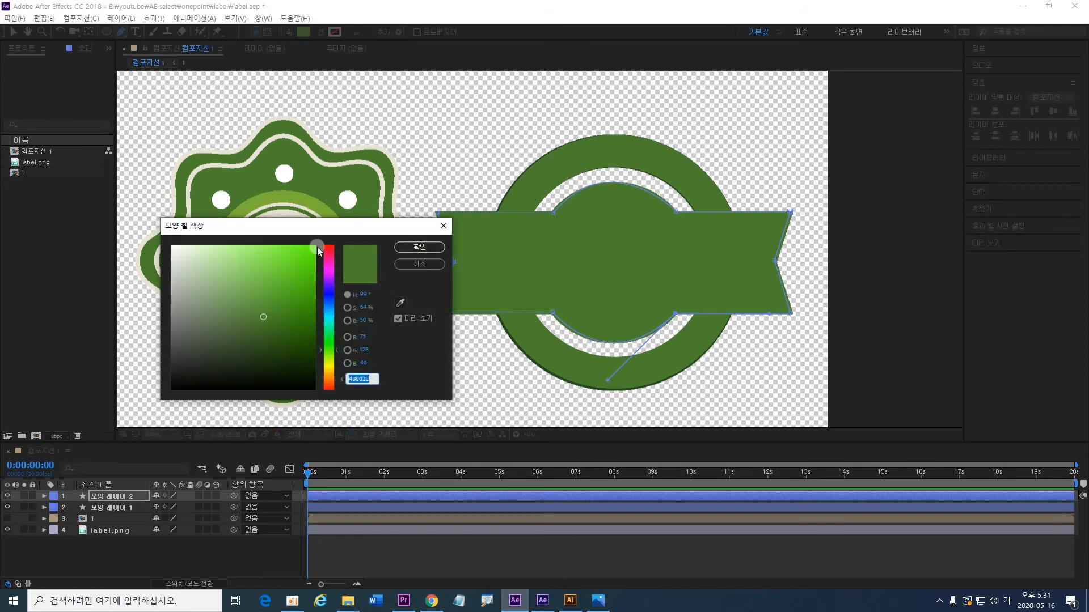
{"action": "left_click_drag", "start_coordinate": [179, 256], "coordinate": [165, 242]}
{"action": "left_click", "coordinate": [414, 248]}
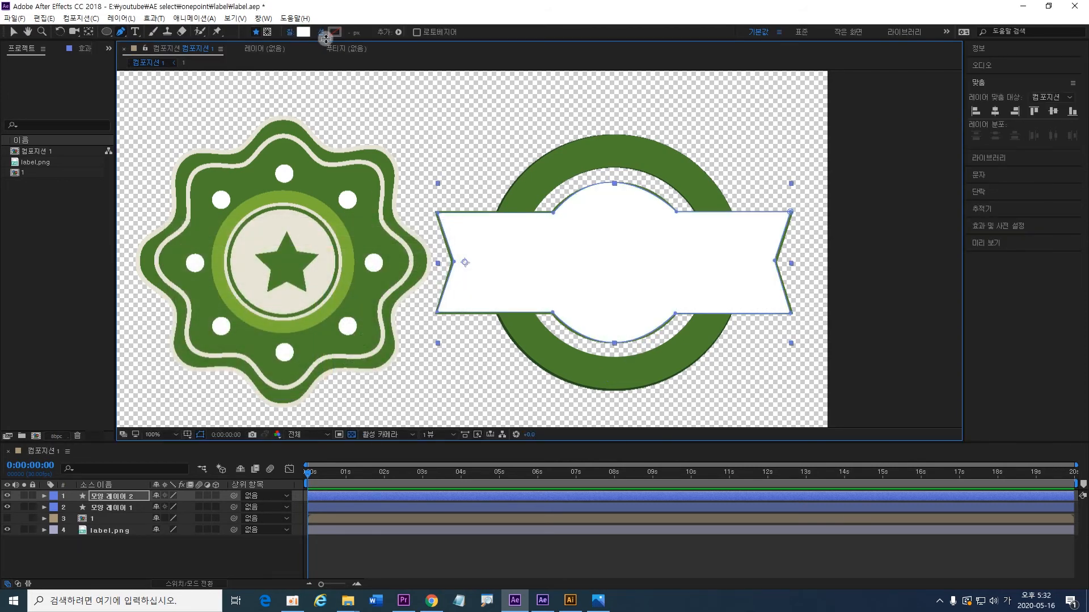
{"action": "left_click", "coordinate": [321, 31]}
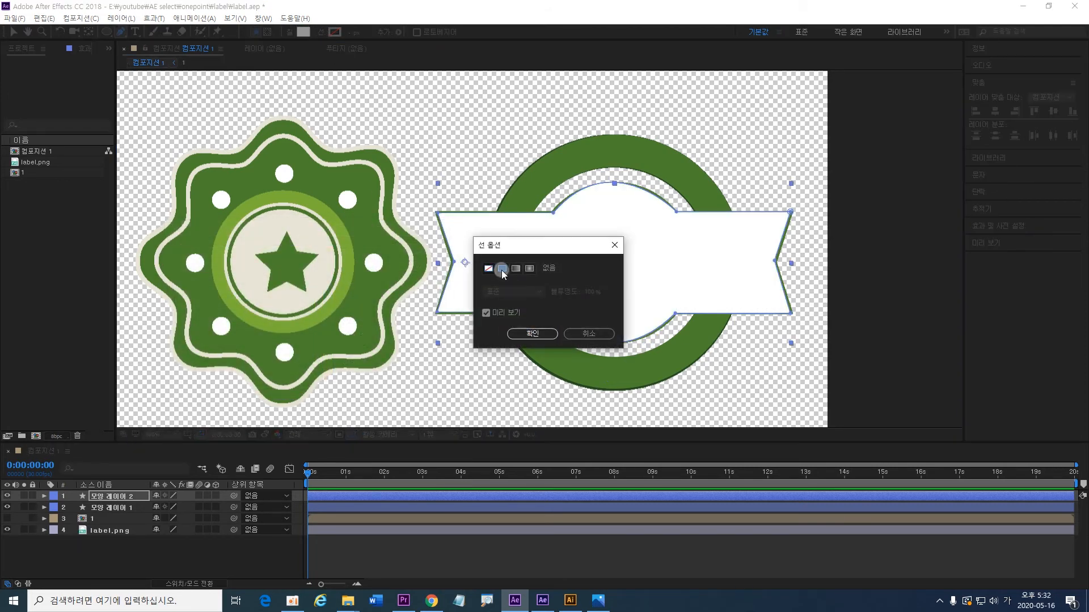
{"action": "left_click", "coordinate": [501, 269]}
{"action": "left_click", "coordinate": [532, 334]}
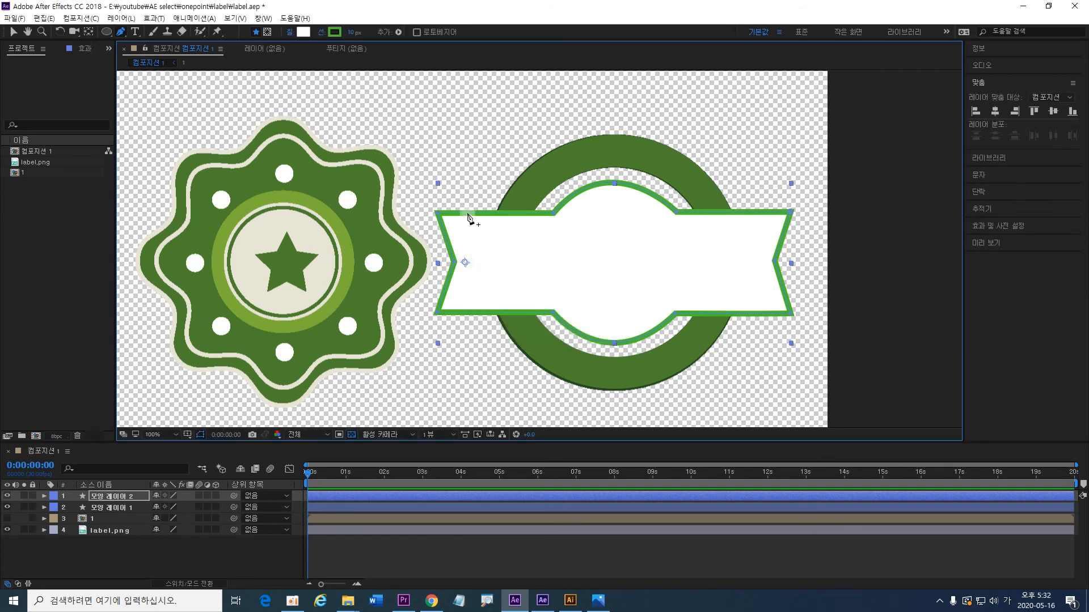
Step: Adjust the curve with a point at the top of the ribbon's upper bulge, and solo label.png to compare with the reference
{"action": "left_click", "coordinate": [615, 184]}
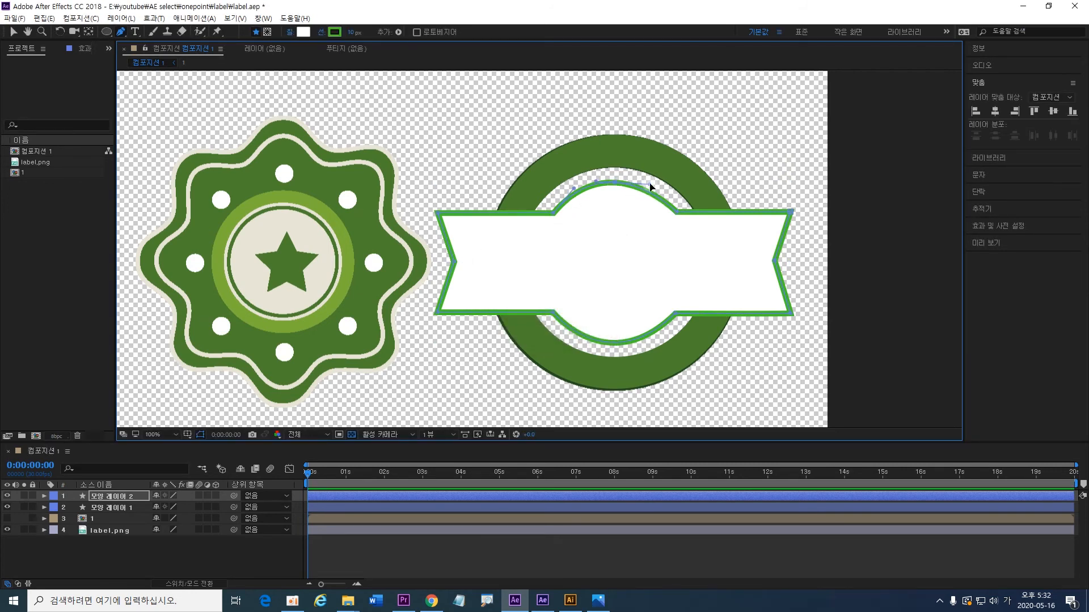
{"action": "left_click_drag", "start_coordinate": [650, 185], "coordinate": [654, 182]}
{"action": "left_click", "coordinate": [24, 531]}
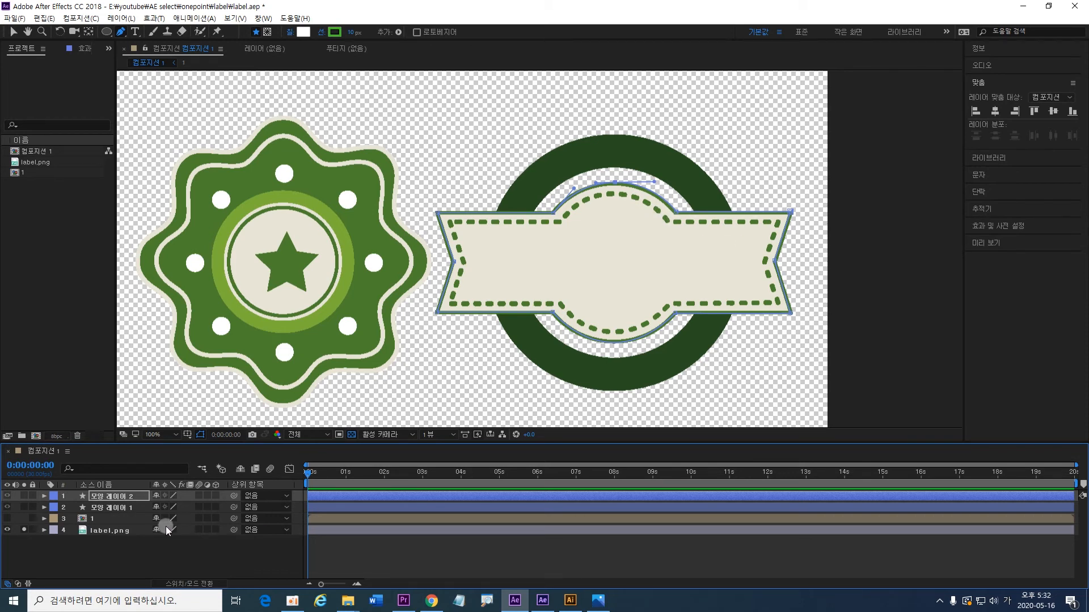
Step: Turn off the solo on label.png and duplicate the ribbon's shape group inside its shape layer
{"action": "left_click", "coordinate": [24, 530]}
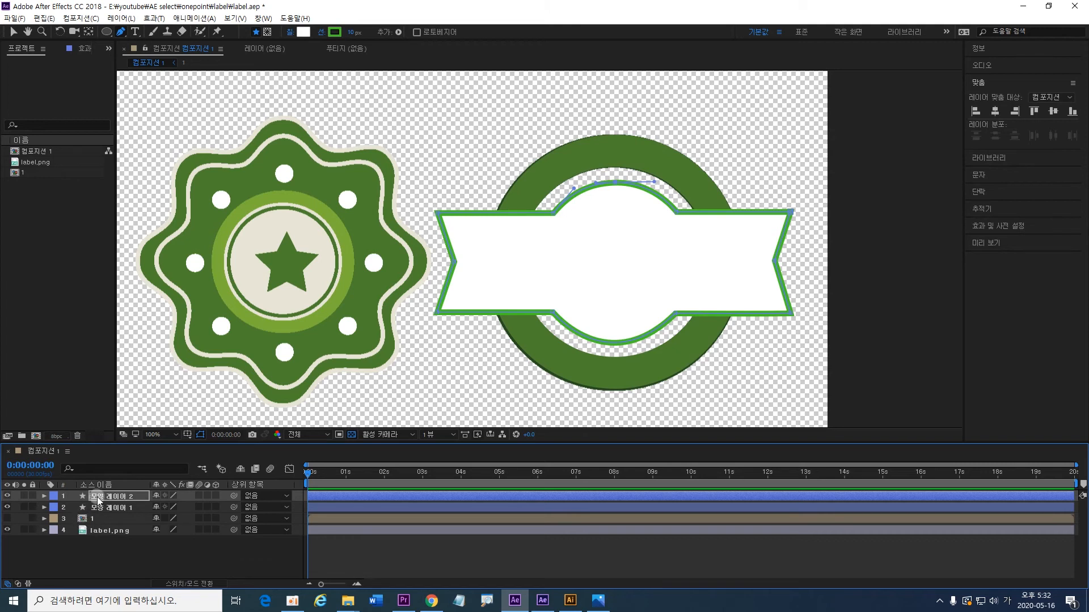
{"action": "left_click", "coordinate": [45, 496]}
{"action": "left_click", "coordinate": [76, 506]}
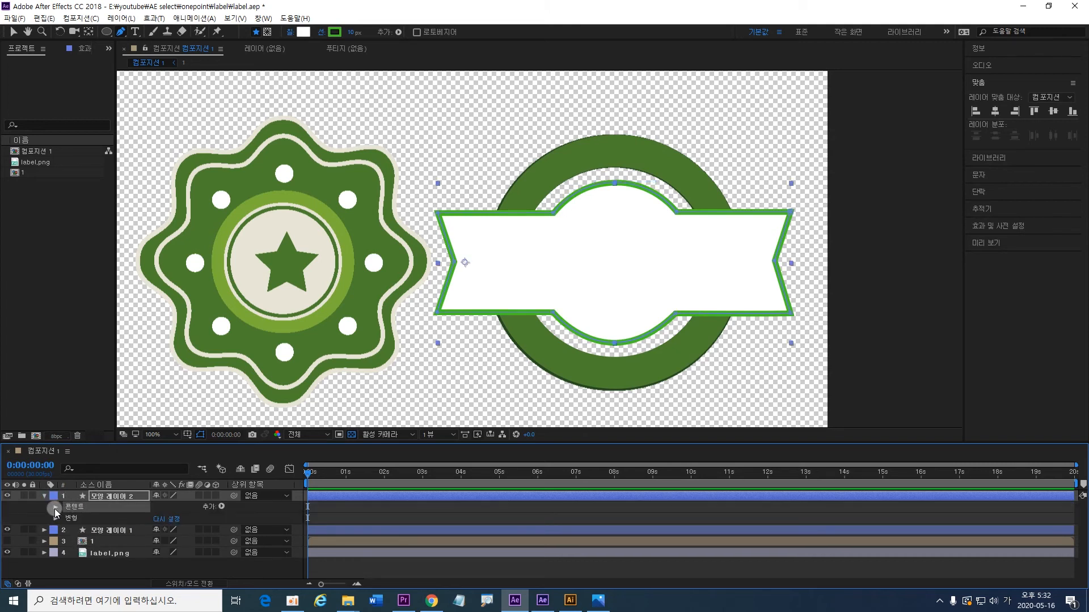
{"action": "left_click", "coordinate": [54, 507]}
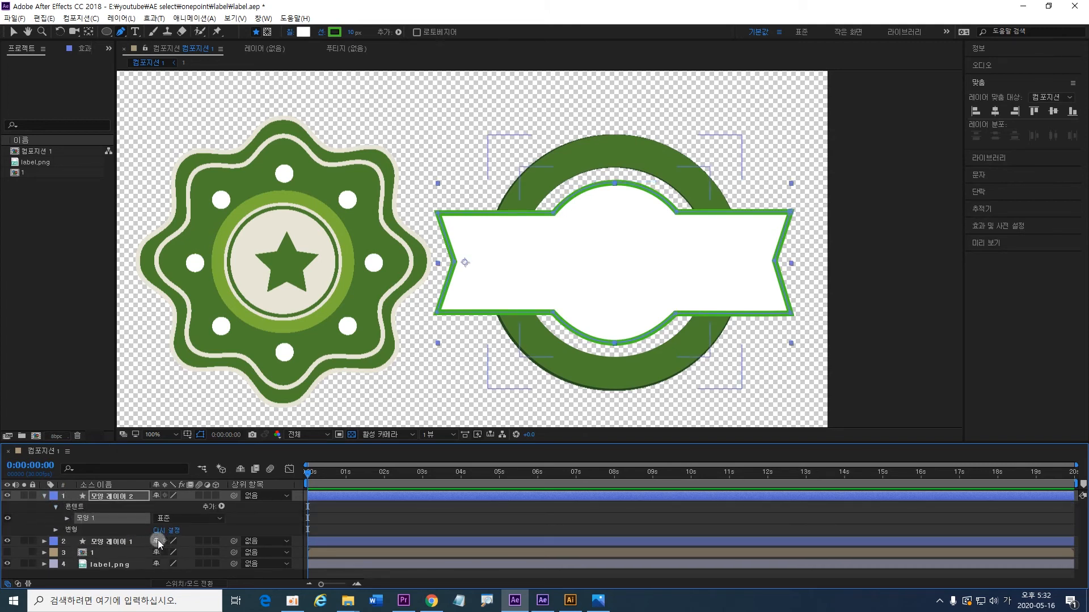
{"action": "key", "text": "ctrl+d"}
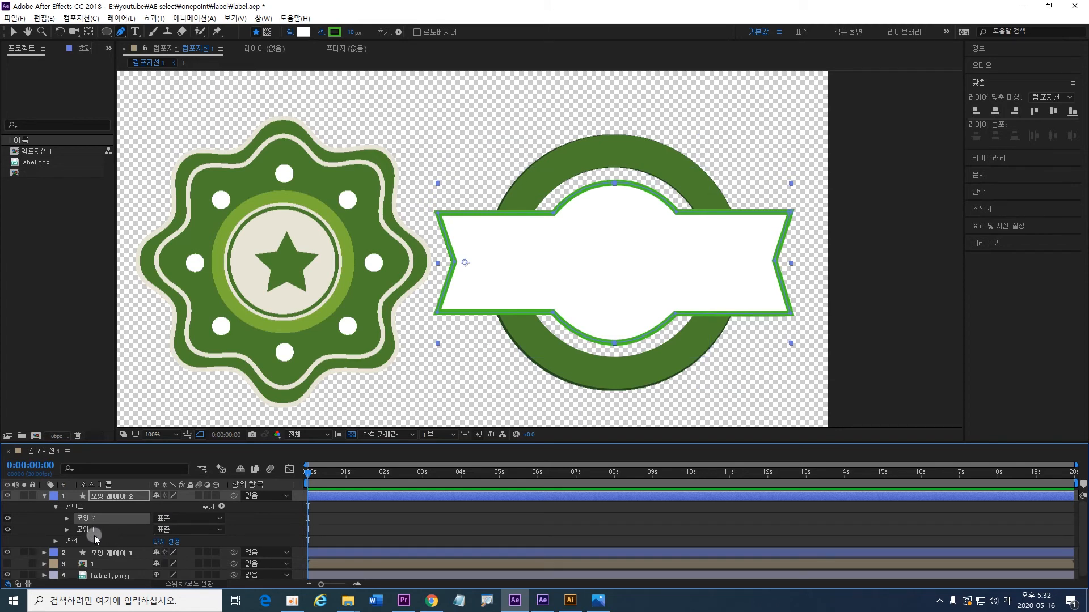
Step: Add an Offset Paths operator to the duplicated ribbon group and set its amount to -20
{"action": "left_click", "coordinate": [73, 509]}
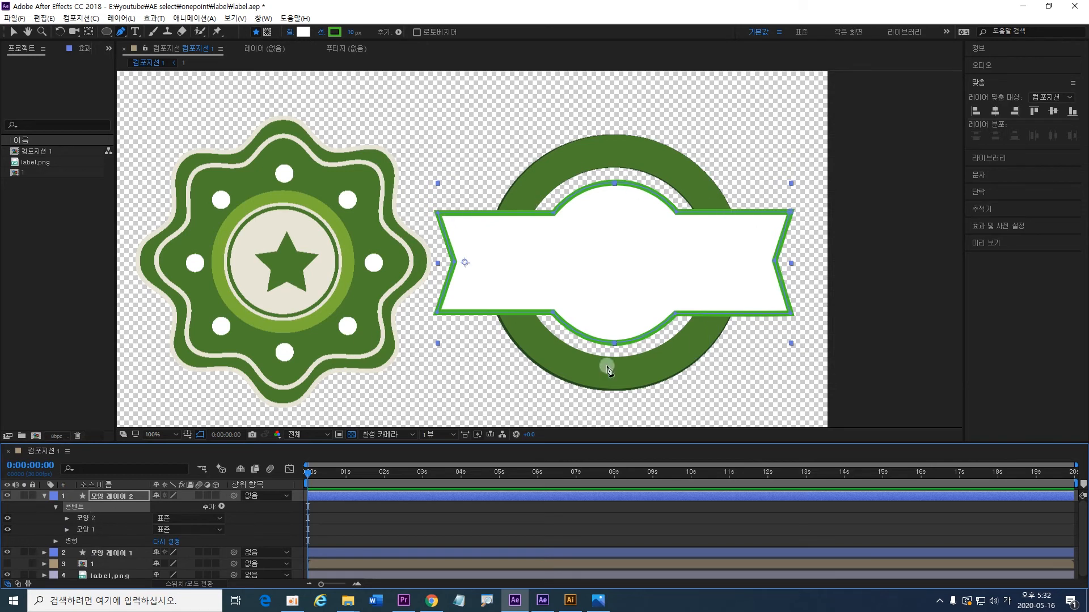
{"action": "left_click", "coordinate": [93, 520]}
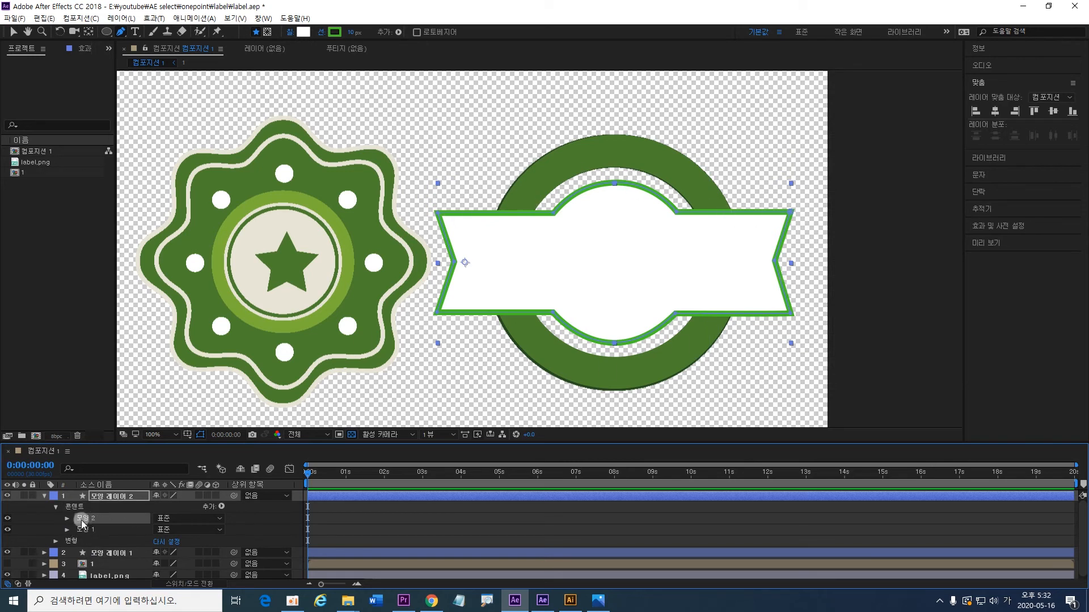
{"action": "left_click", "coordinate": [66, 519]}
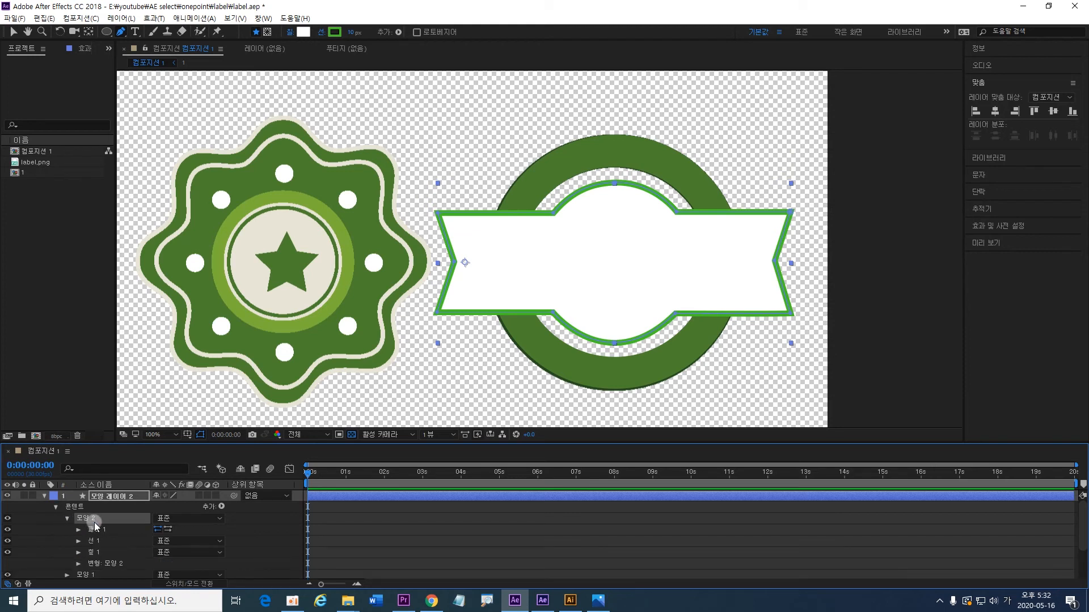
{"action": "left_click", "coordinate": [91, 521]}
{"action": "left_click", "coordinate": [221, 507]}
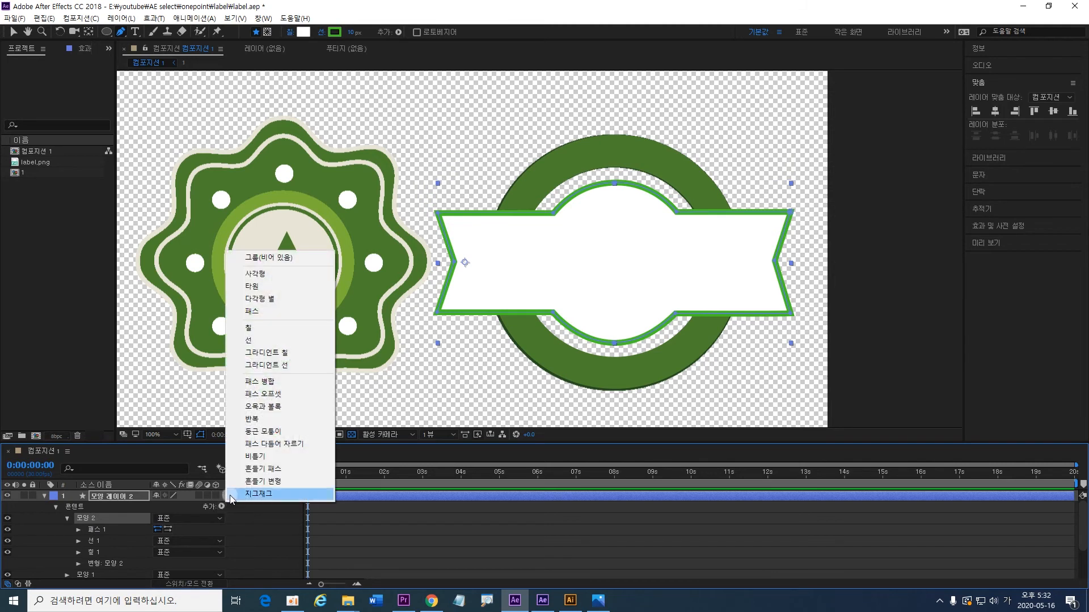
{"action": "left_click", "coordinate": [285, 396]}
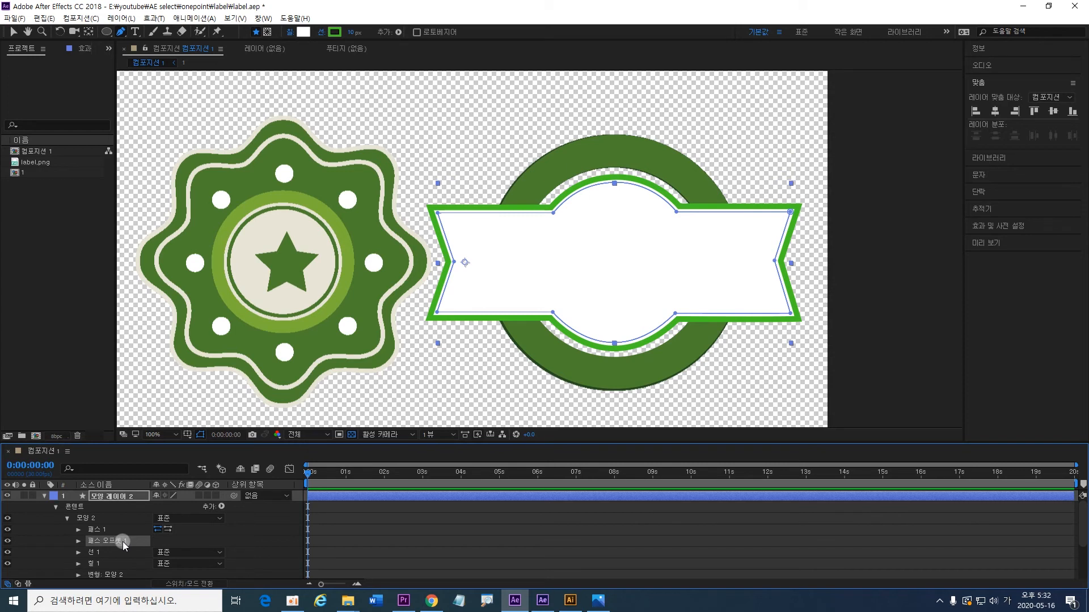
{"action": "scroll", "coordinate": [122, 542], "scroll_direction": "down", "scroll_amount": 3}
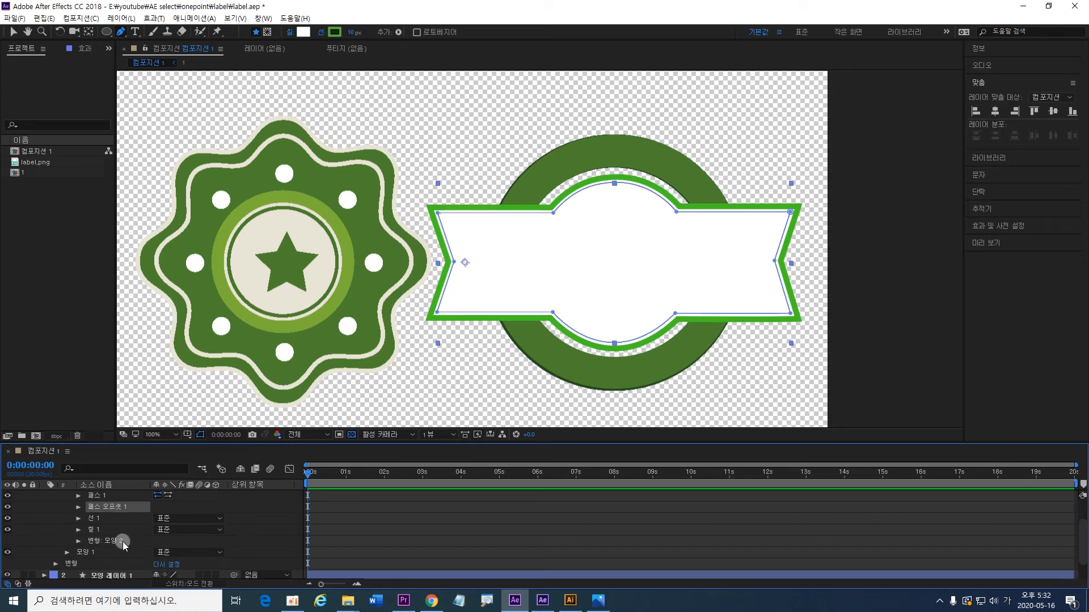
{"action": "left_click", "coordinate": [78, 507]}
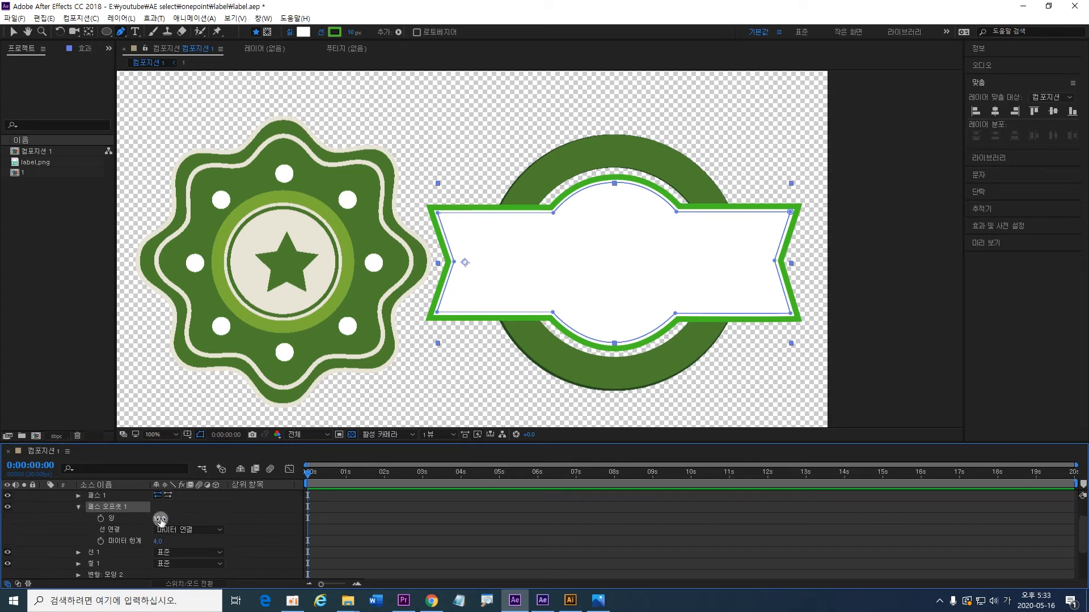
{"action": "left_click_drag", "start_coordinate": [161, 520], "coordinate": [145, 524]}
Step: Set the duplicated ribbon group's fill to none and delete the fill from the group
{"action": "left_click", "coordinate": [290, 33]}
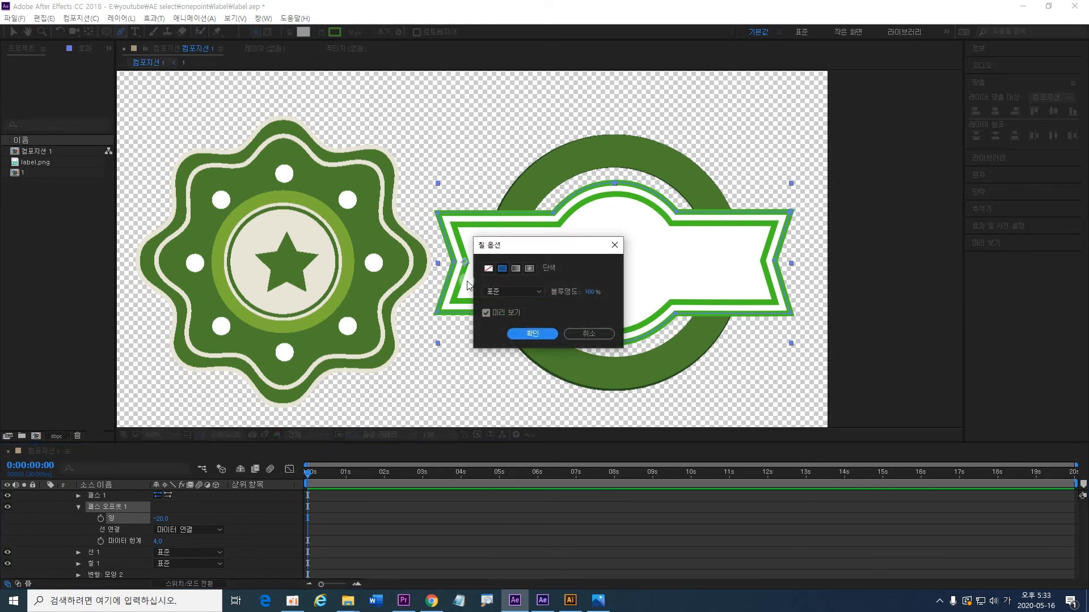
{"action": "left_click", "coordinate": [488, 268]}
{"action": "left_click", "coordinate": [532, 334]}
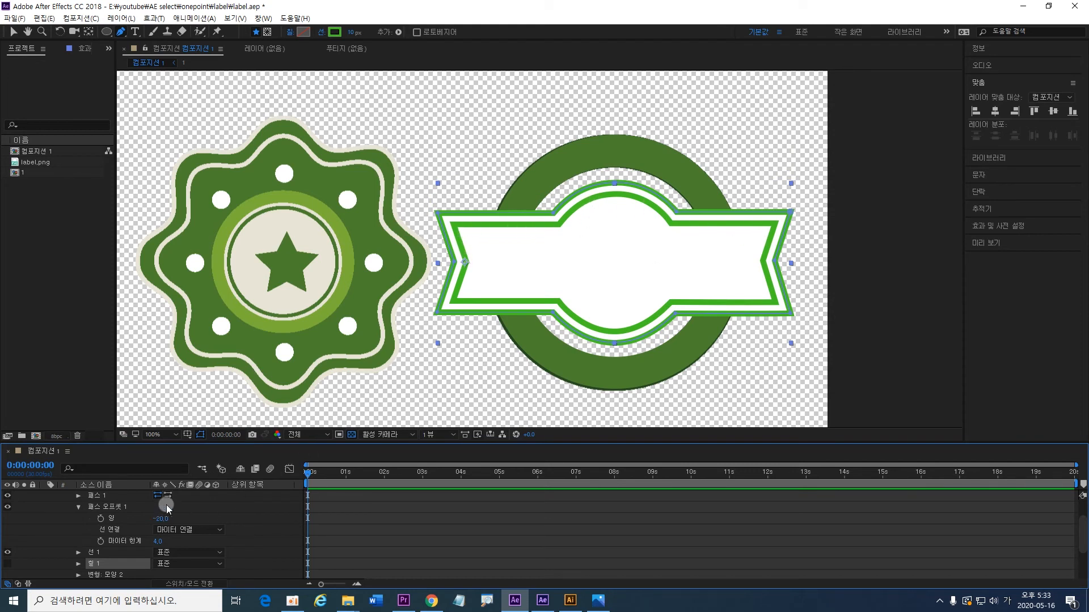
{"action": "left_click_drag", "start_coordinate": [272, 443], "coordinate": [265, 304]}
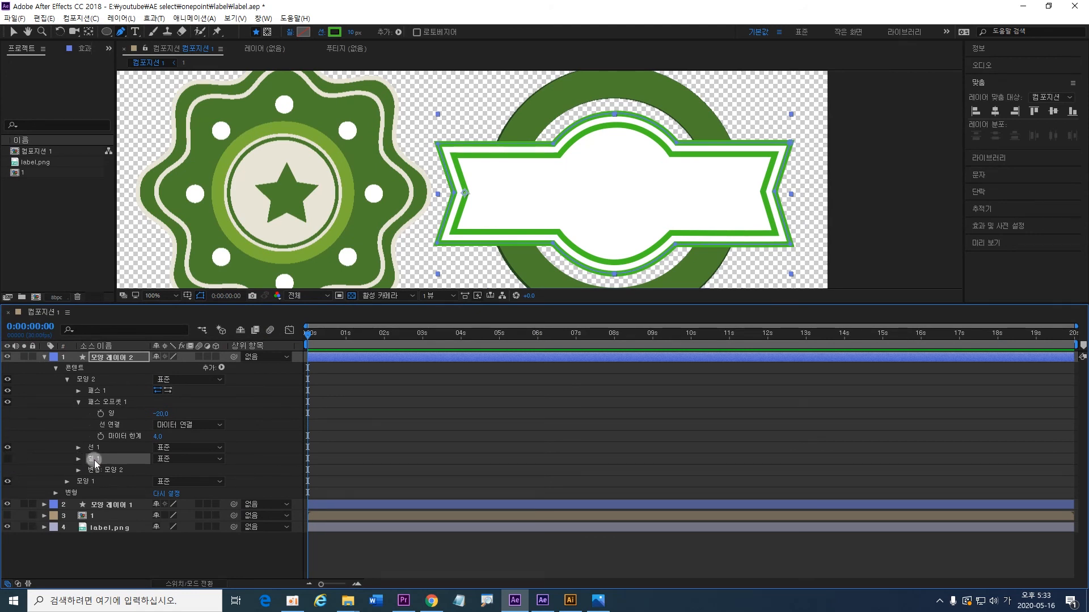
{"action": "key", "text": "Delete"}
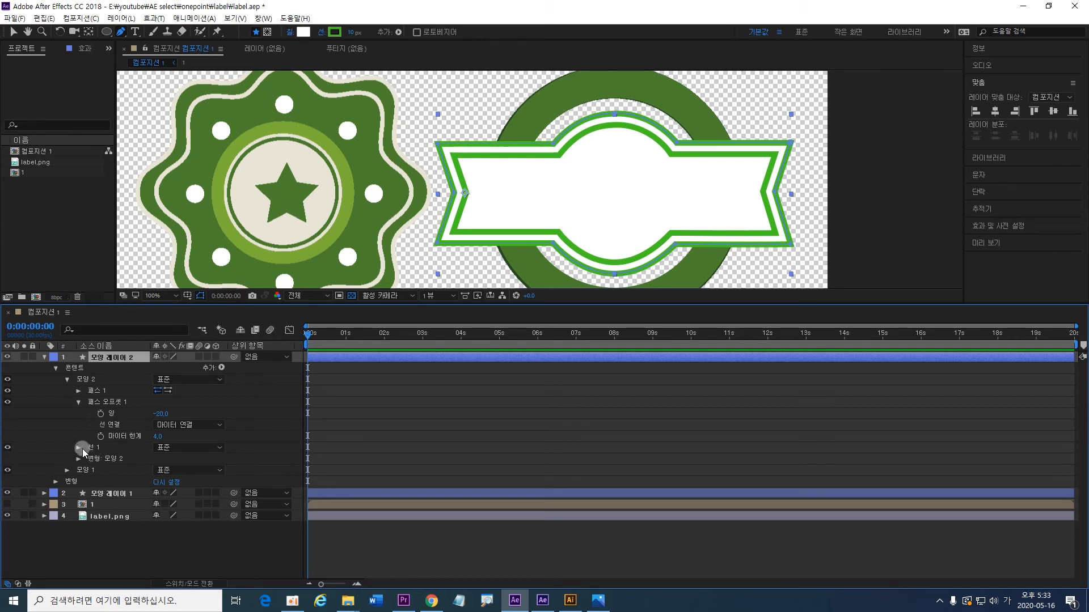
Step: Add dashes of length 14 to the inner ribbon's stroke, adjust their offset, and give the stroke round caps
{"action": "left_click", "coordinate": [77, 446]}
{"action": "scroll", "coordinate": [170, 464], "scroll_direction": "down", "scroll_amount": 3}
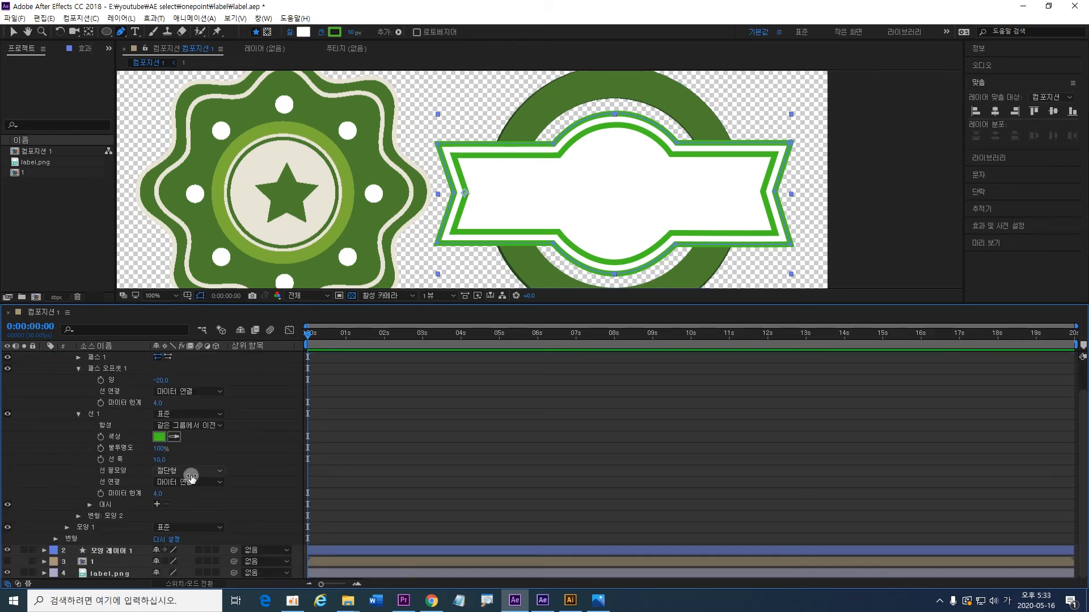
{"action": "left_click", "coordinate": [157, 504]}
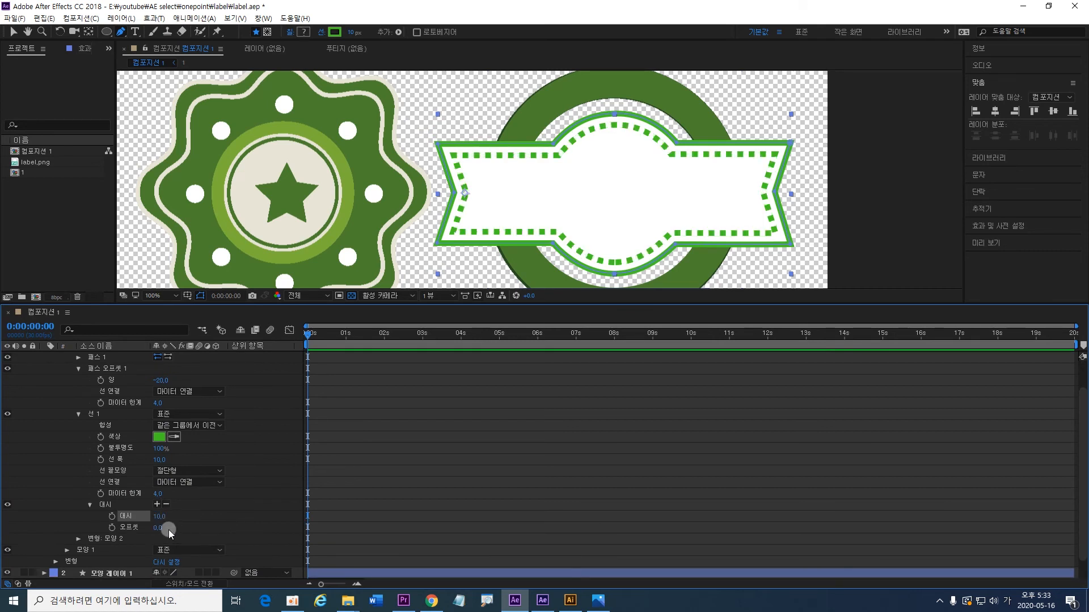
{"action": "left_click", "coordinate": [159, 518]}
{"action": "left_click_drag", "start_coordinate": [159, 517], "coordinate": [187, 530]}
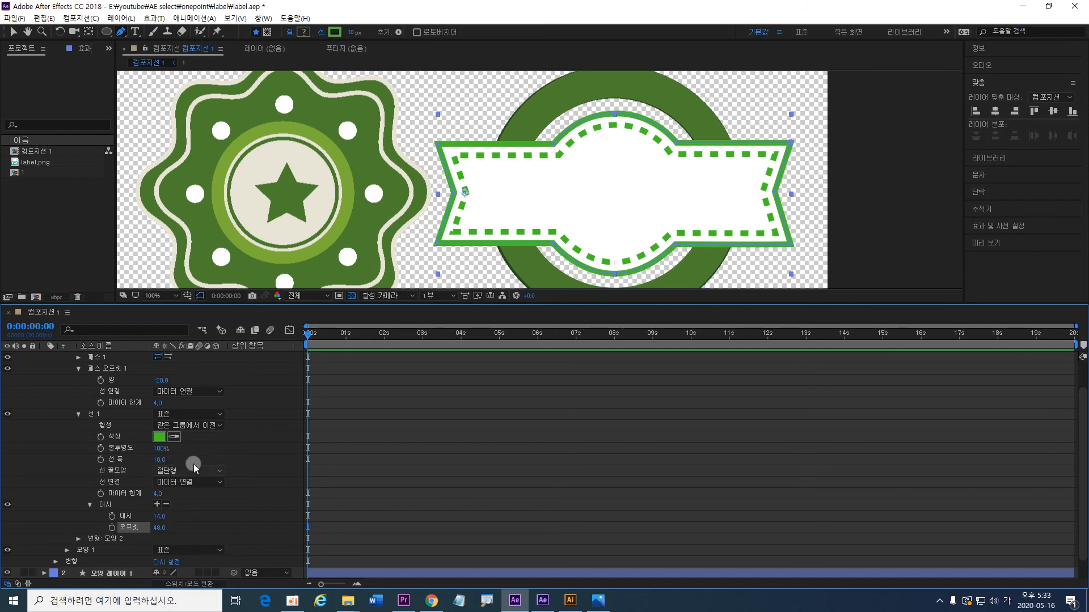
{"action": "left_click", "coordinate": [194, 469]}
{"action": "left_click", "coordinate": [219, 494]}
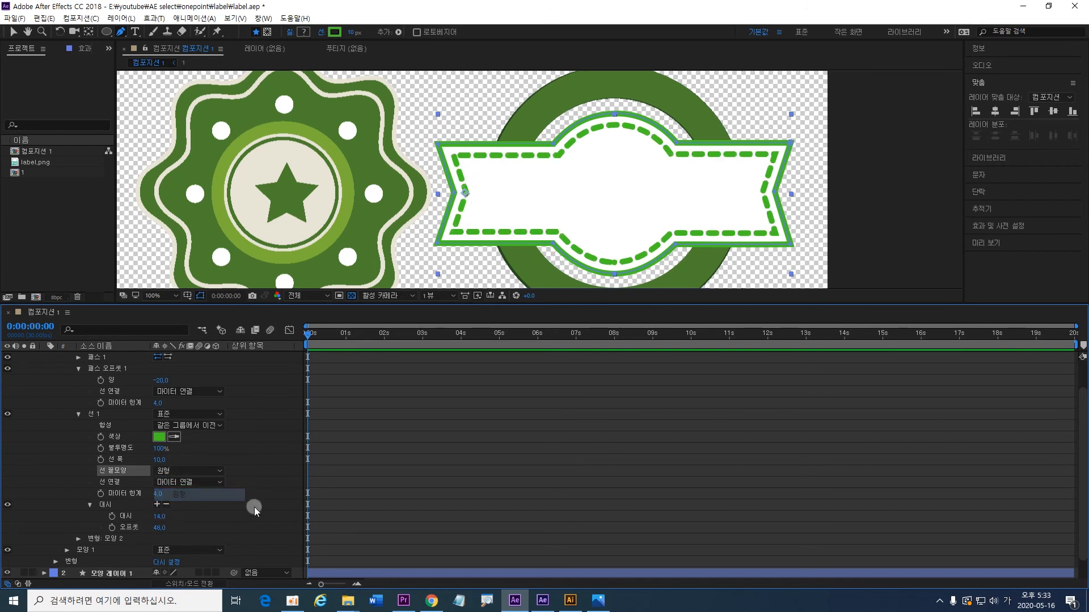
{"action": "key", "text": "ctrl+1"}
{"action": "left_click", "coordinate": [556, 189]}
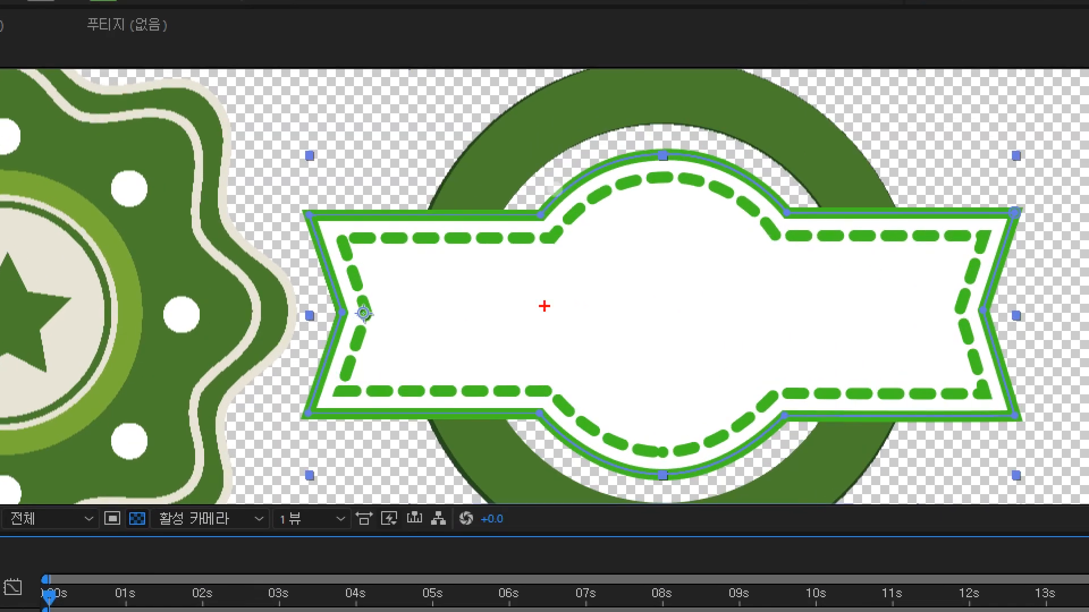
{"action": "left_click_drag", "start_coordinate": [543, 154], "coordinate": [578, 170]}
{"action": "left_click_drag", "start_coordinate": [592, 270], "coordinate": [514, 198]}
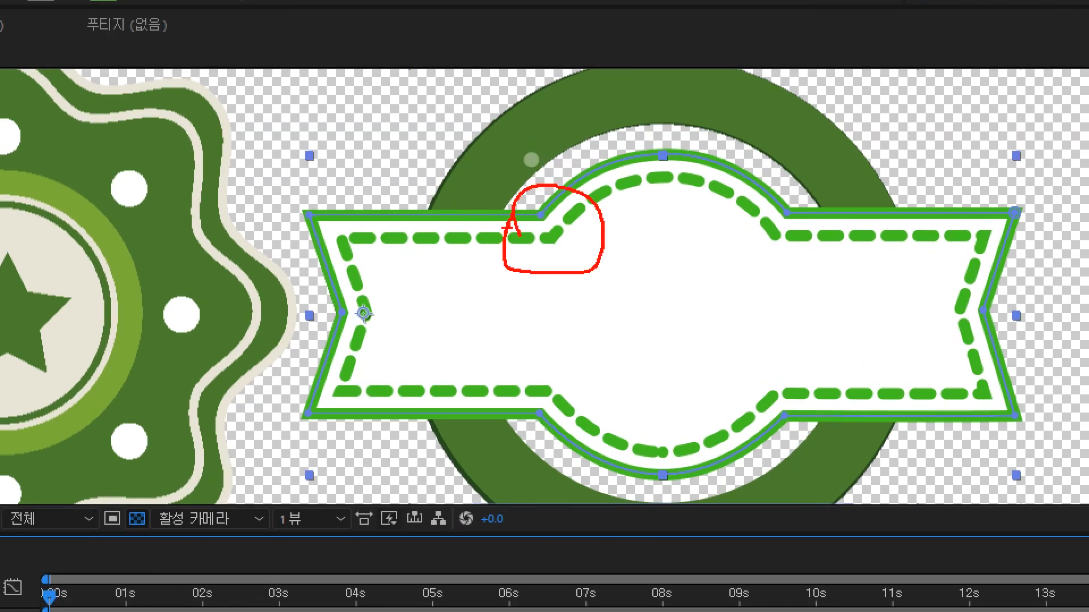
{"action": "mouse_move", "coordinate": [332, 372]}
{"action": "left_mouse_down"}
{"action": "mouse_move", "coordinate": [371, 417]}
{"action": "mouse_move", "coordinate": [351, 374]}
{"action": "mouse_move", "coordinate": [320, 367]}
{"action": "left_mouse_up"}
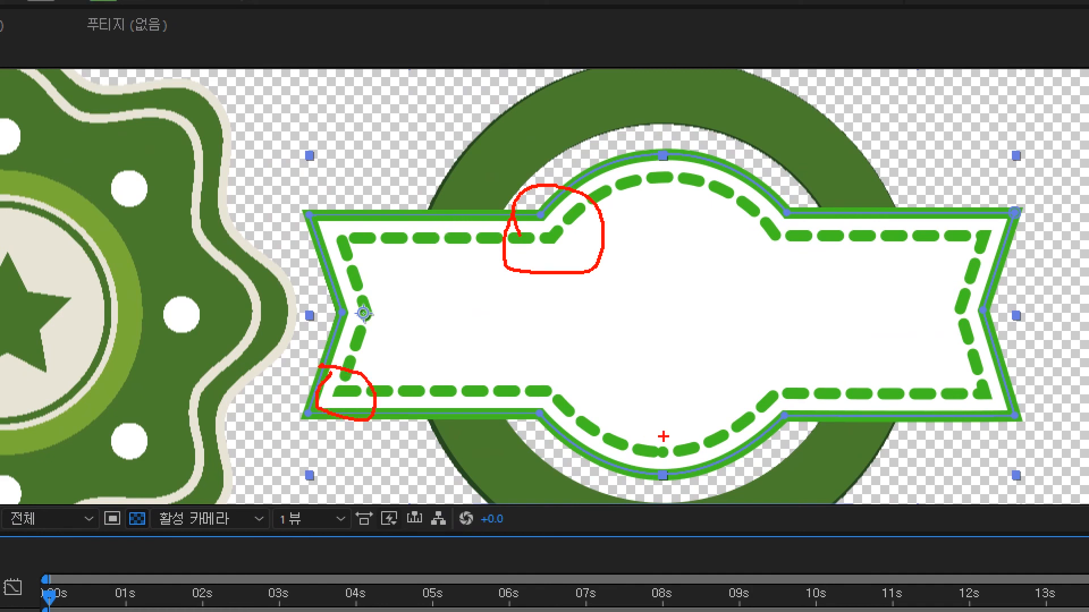
{"action": "key", "text": "Escape"}
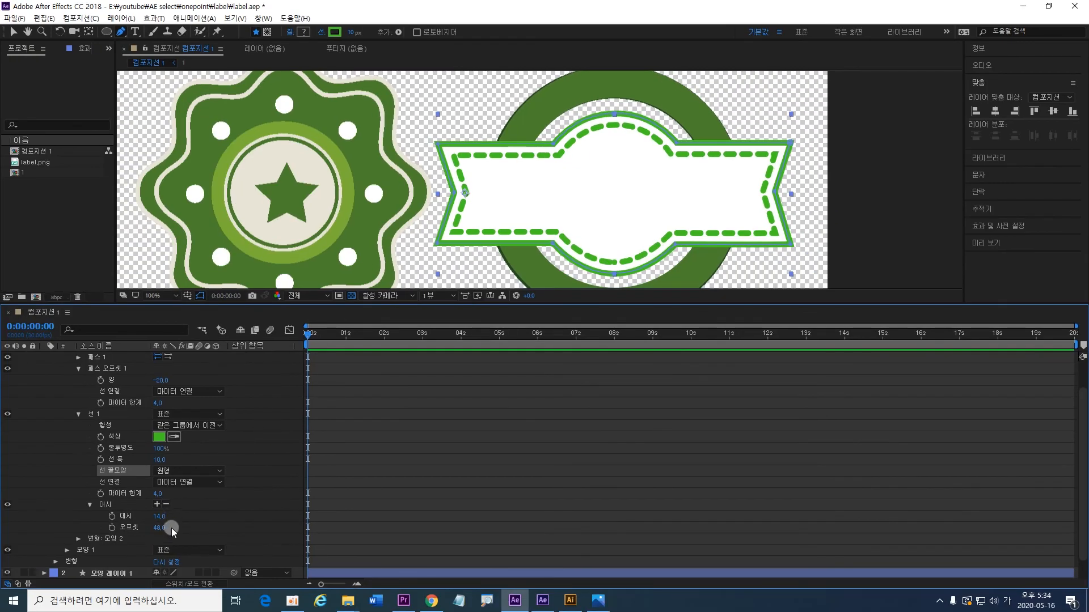
Step: Set the inner ribbon stroke's dash length to 12 and the dash offset to 32
{"action": "mouse_move", "coordinate": [158, 529]}
{"action": "left_mouse_down"}
{"action": "mouse_move", "coordinate": [147, 532]}
{"action": "mouse_move", "coordinate": [156, 516]}
{"action": "mouse_move", "coordinate": [160, 528]}
{"action": "mouse_move", "coordinate": [155, 515]}
{"action": "left_mouse_up"}
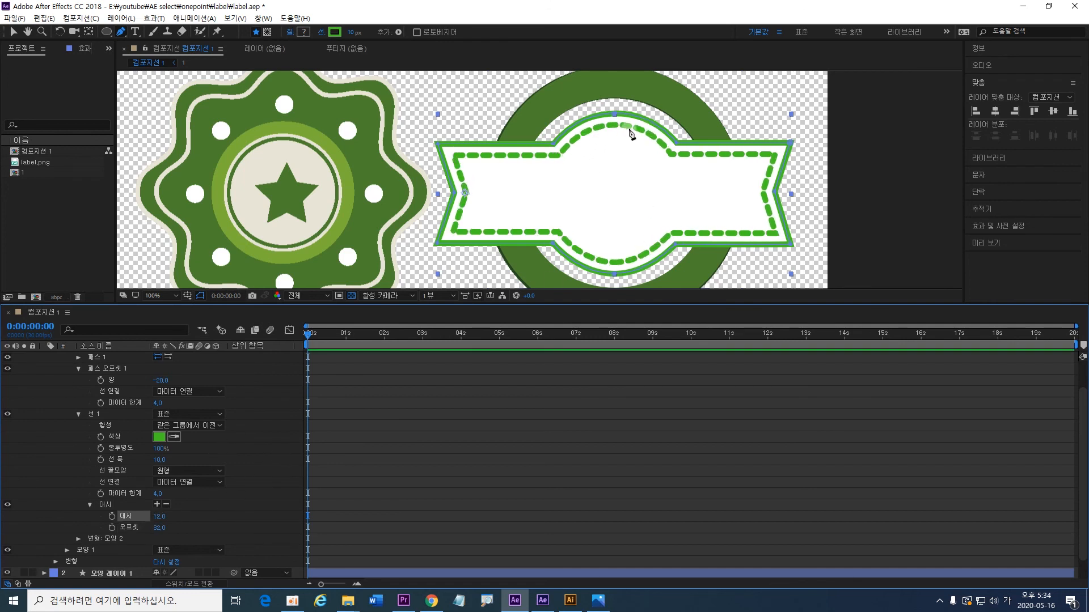
{"action": "key", "text": "comma"}
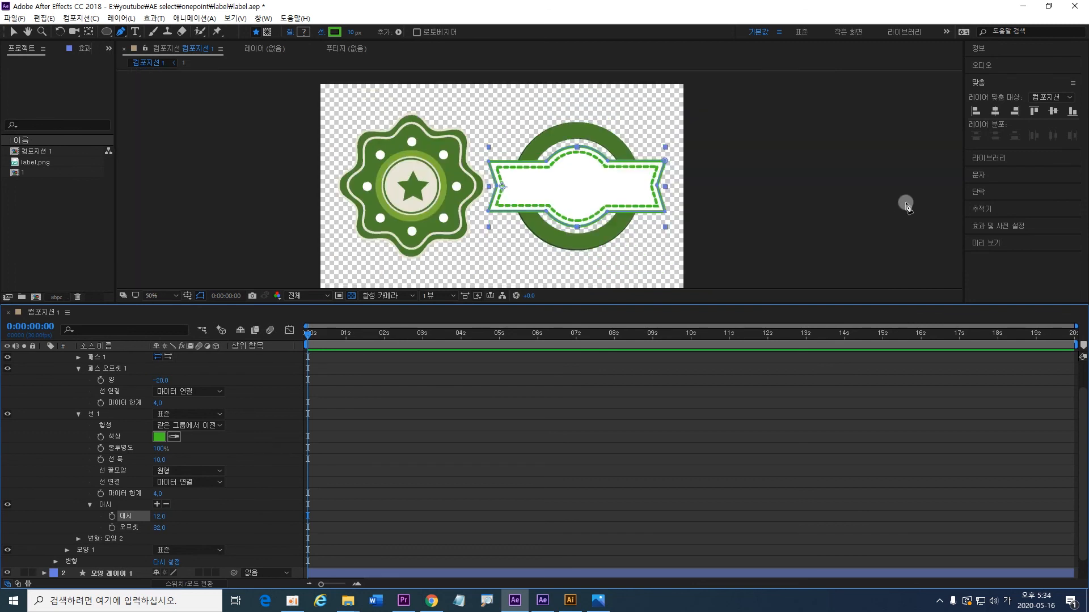
{"action": "left_click", "coordinate": [13, 31]}
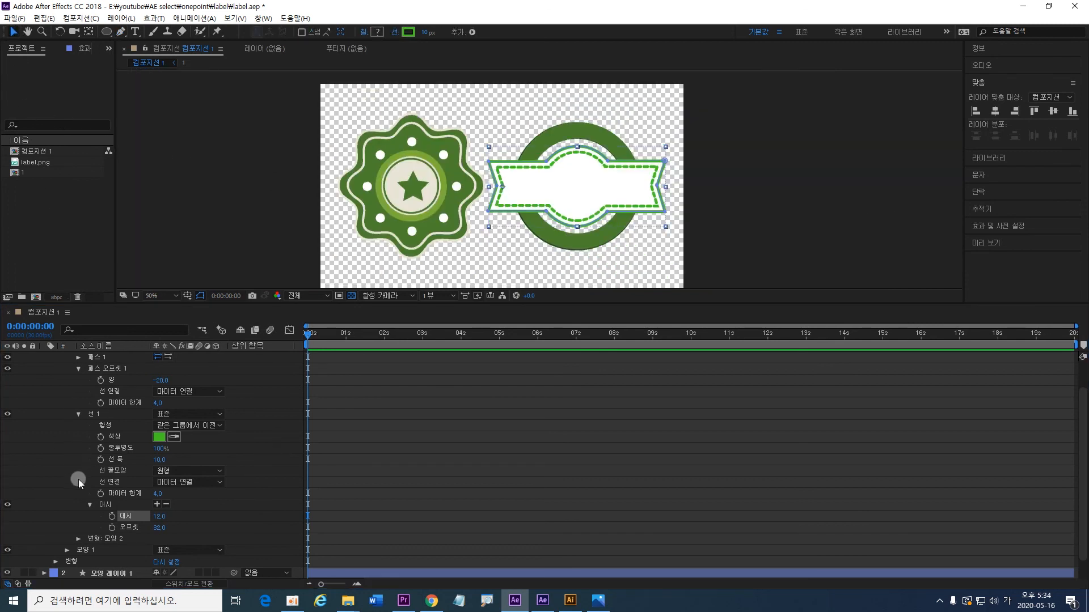
Step: Collapse the ribbon layer and toggle the solo on label.png to compare the ribbon with the reference
{"action": "scroll", "coordinate": [8, 358], "scroll_direction": "up", "scroll_amount": 1}
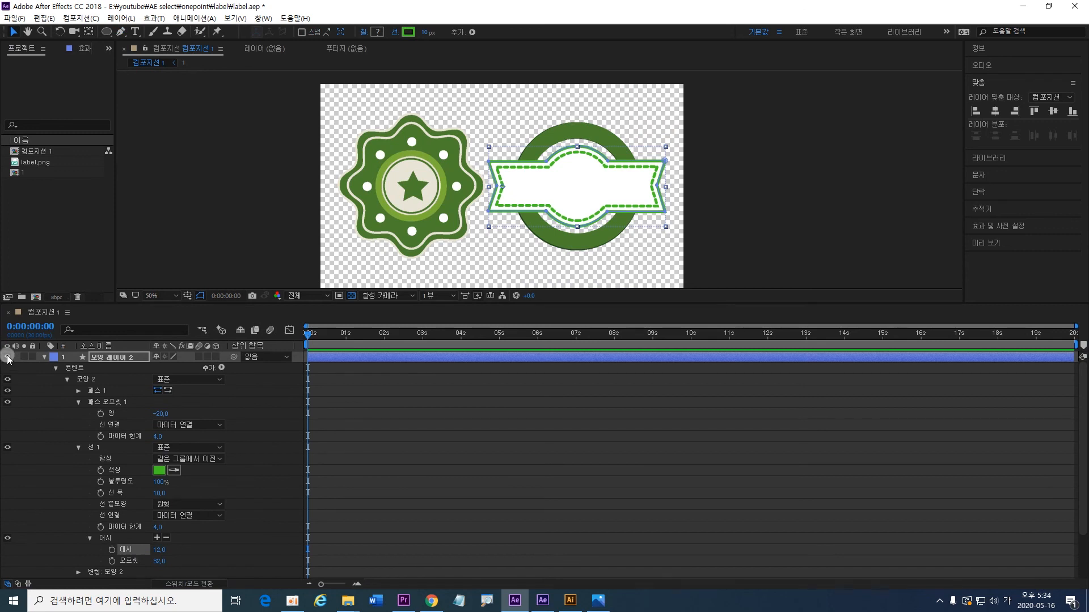
{"action": "left_click", "coordinate": [45, 357]}
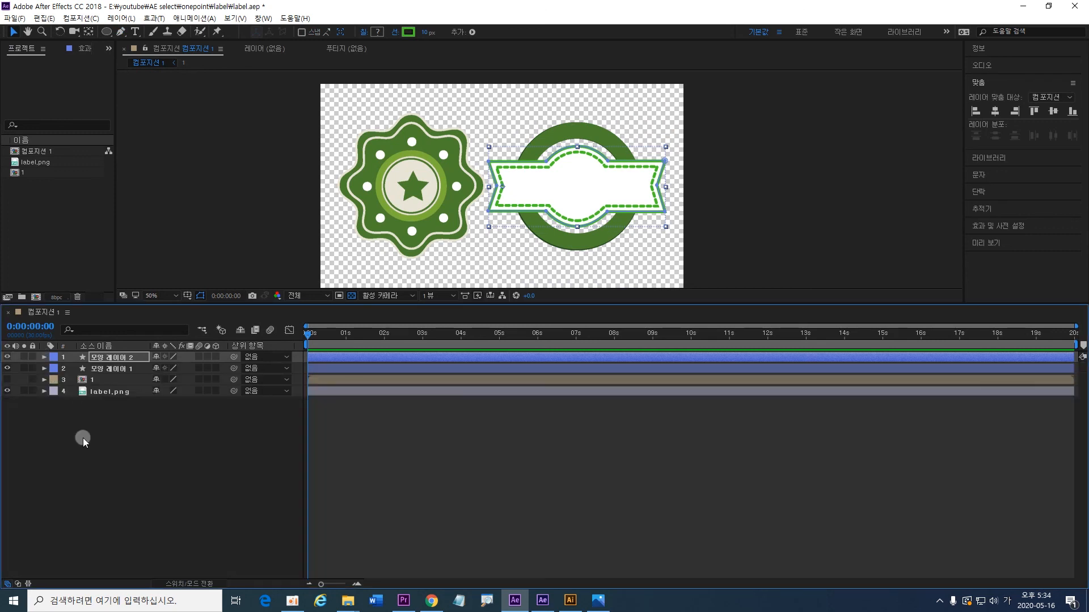
{"action": "left_click", "coordinate": [21, 392]}
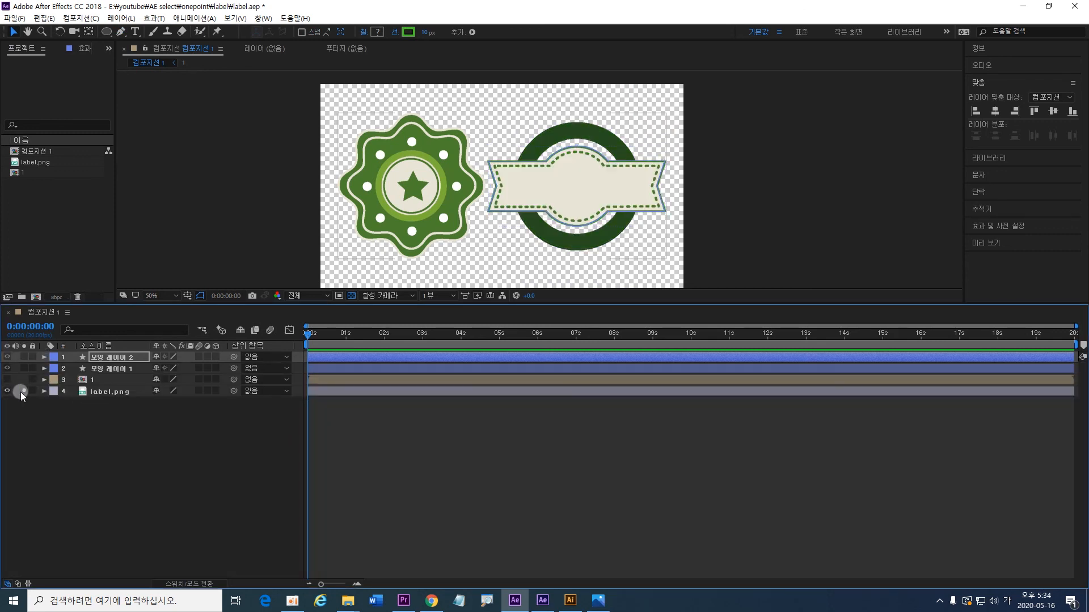
{"action": "left_click", "coordinate": [22, 392]}
{"action": "left_click", "coordinate": [20, 392]}
{"action": "left_click", "coordinate": [21, 393]}
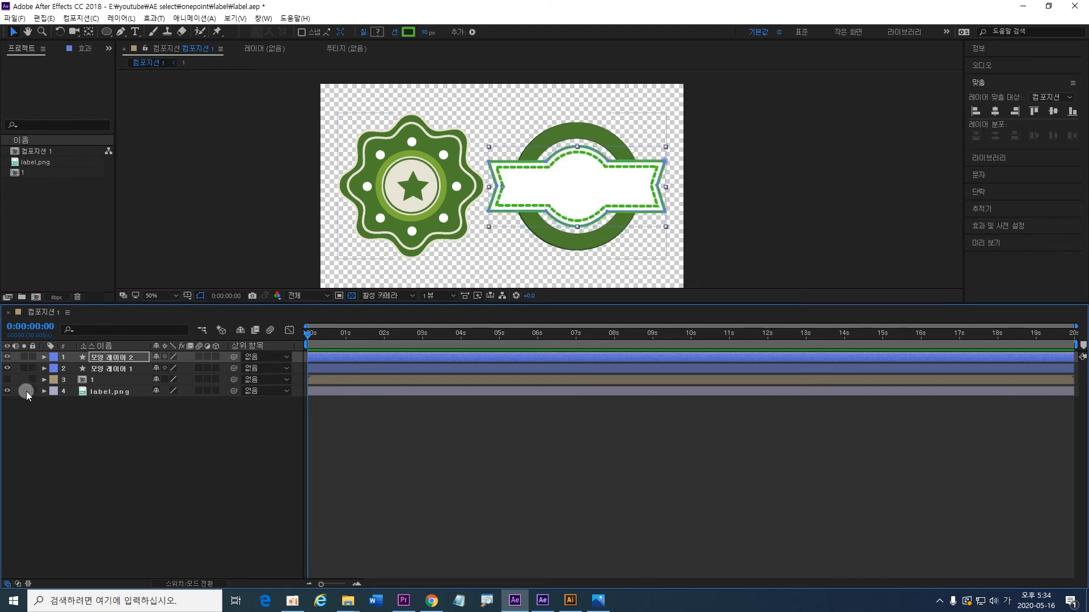
Step: Change the dashed inner stroke's colour to a darker green and set its width to 6 px
{"action": "left_click", "coordinate": [46, 357]}
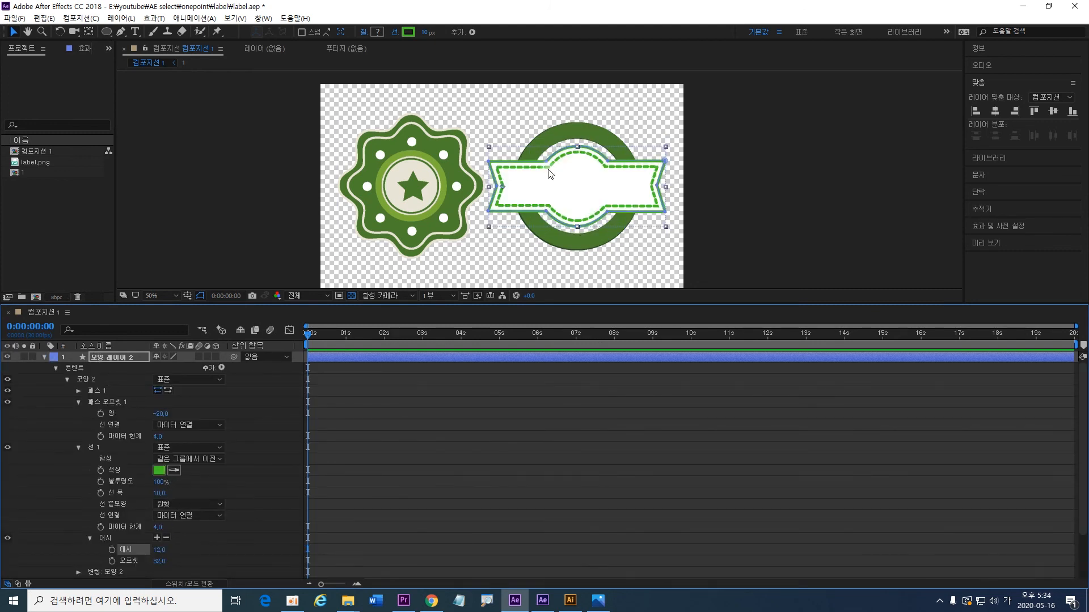
{"action": "left_click", "coordinate": [95, 383]}
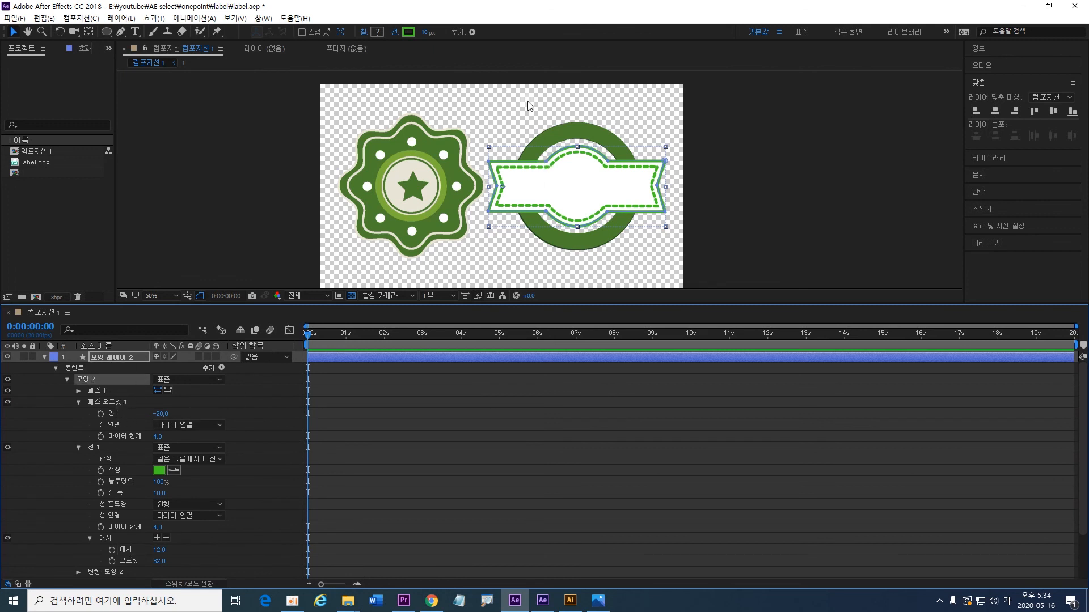
{"action": "left_click_drag", "start_coordinate": [420, 33], "coordinate": [420, 34]}
{"action": "left_click", "coordinate": [405, 35]}
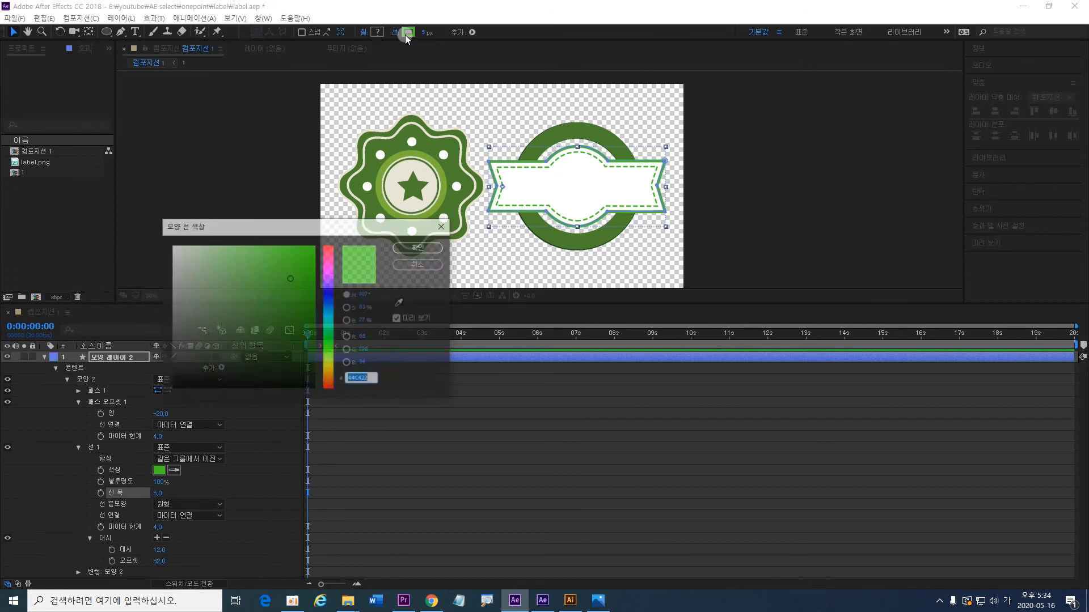
{"action": "left_click_drag", "start_coordinate": [318, 335], "coordinate": [297, 342]}
{"action": "left_click", "coordinate": [404, 253]}
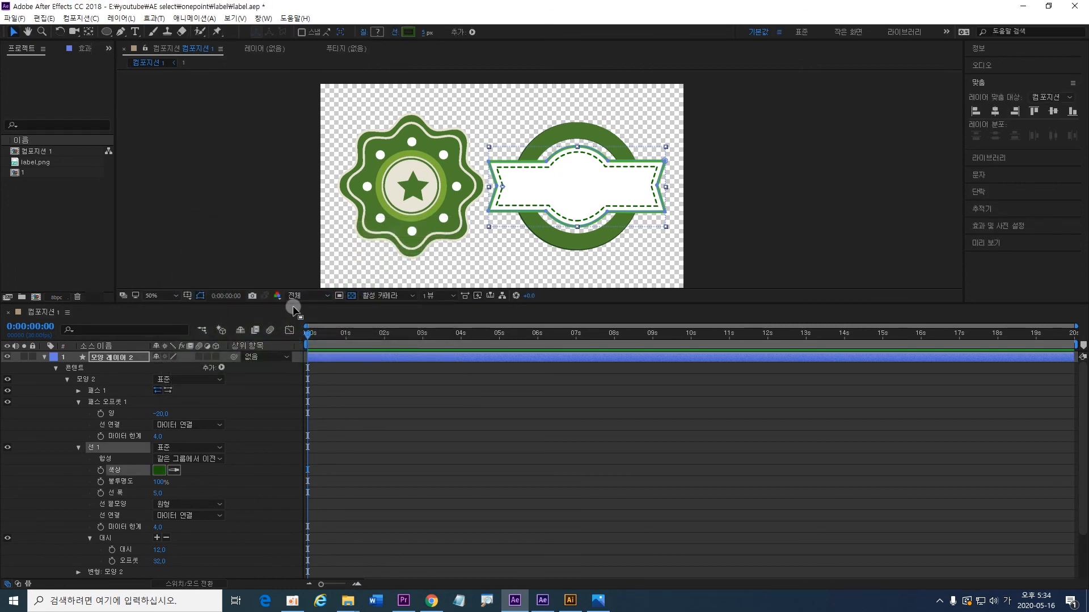
{"action": "left_click", "coordinate": [408, 33]}
{"action": "left_click_drag", "start_coordinate": [298, 340], "coordinate": [299, 316]}
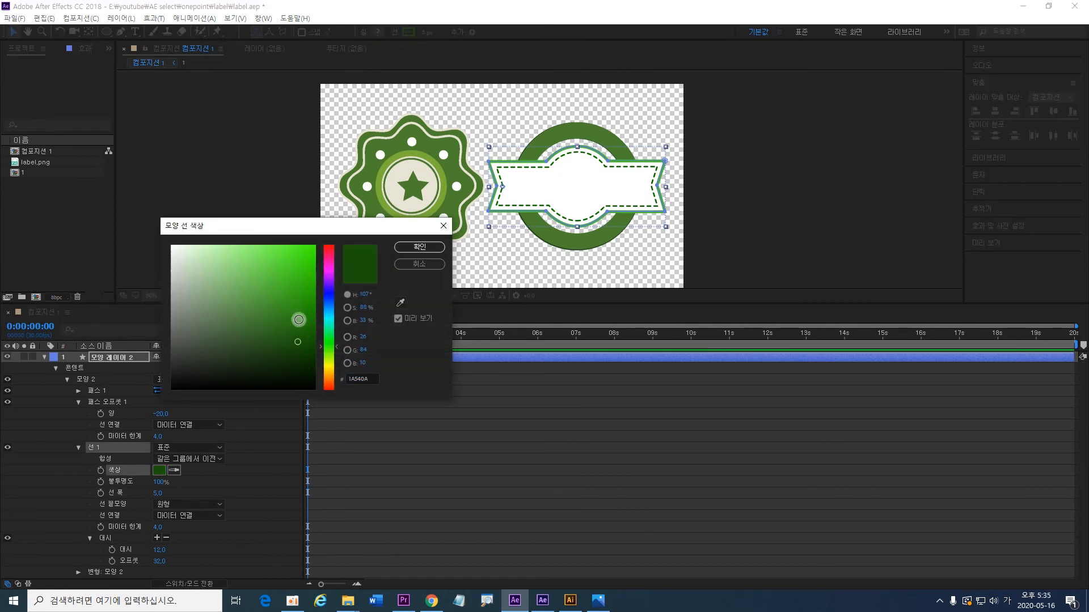
{"action": "left_click", "coordinate": [421, 247]}
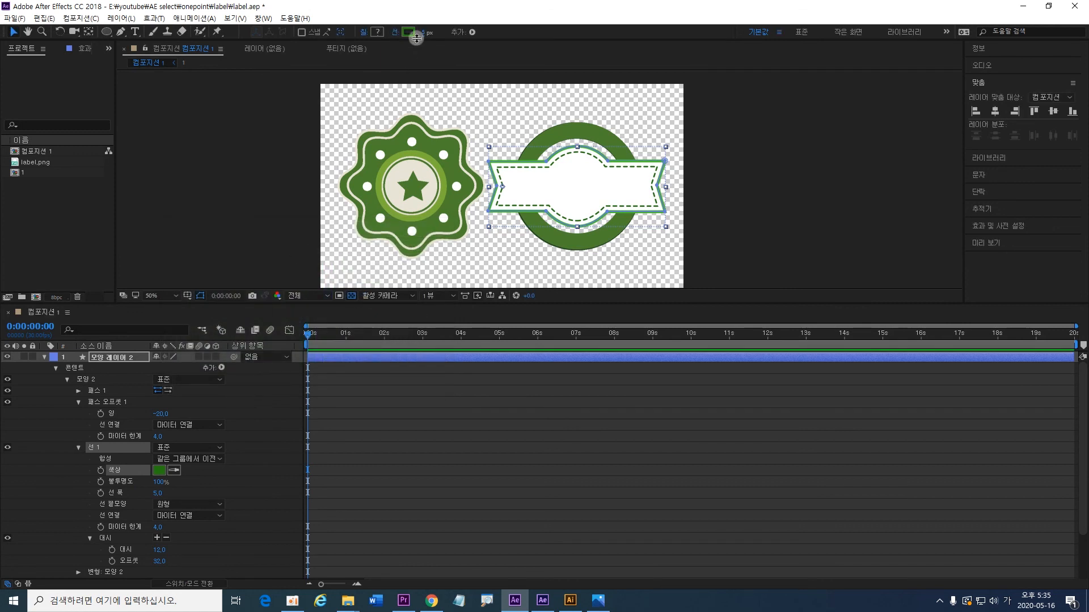
{"action": "left_click_drag", "start_coordinate": [425, 37], "coordinate": [428, 35]}
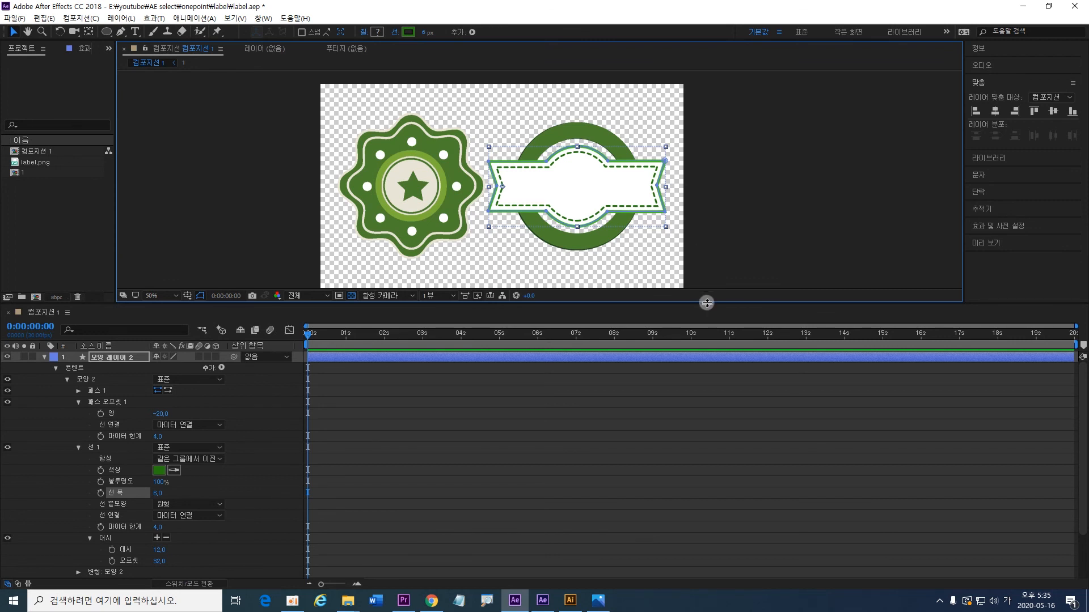
Step: Enlarge the composition viewer, fit the whole composition in it, and deselect the ribbon layer to review the graphics
{"action": "left_click_drag", "start_coordinate": [707, 303], "coordinate": [781, 464]}
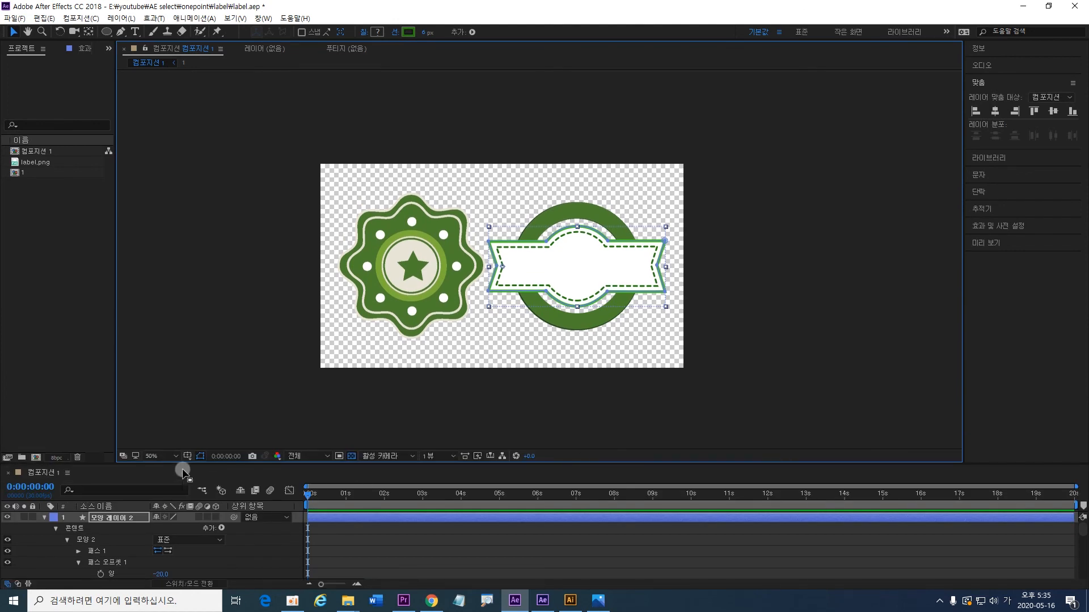
{"action": "left_click", "coordinate": [175, 456]}
{"action": "left_click", "coordinate": [195, 250]}
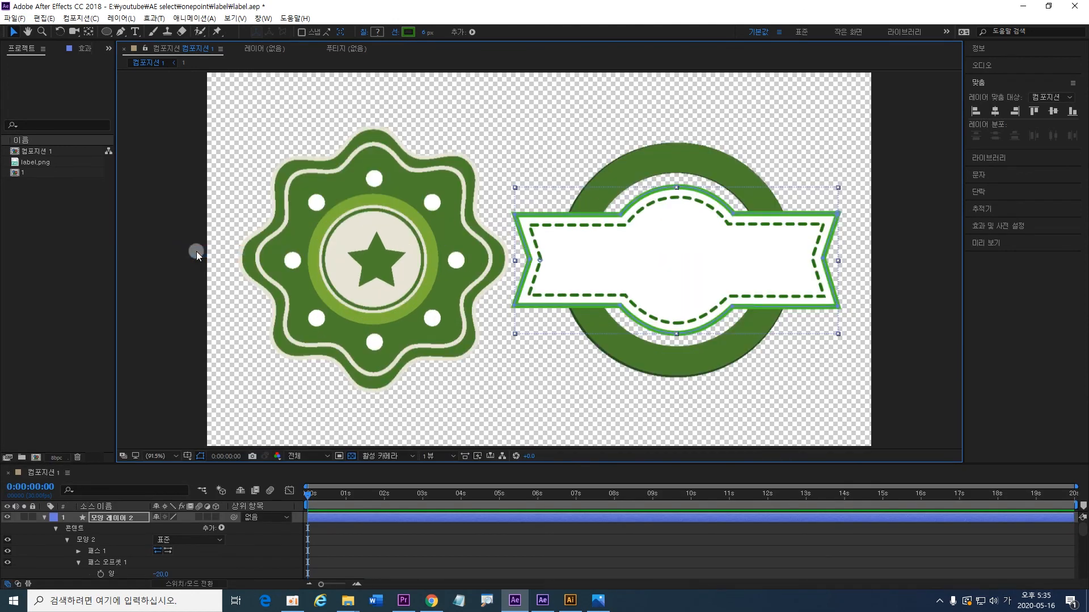
{"action": "left_click", "coordinate": [520, 424]}
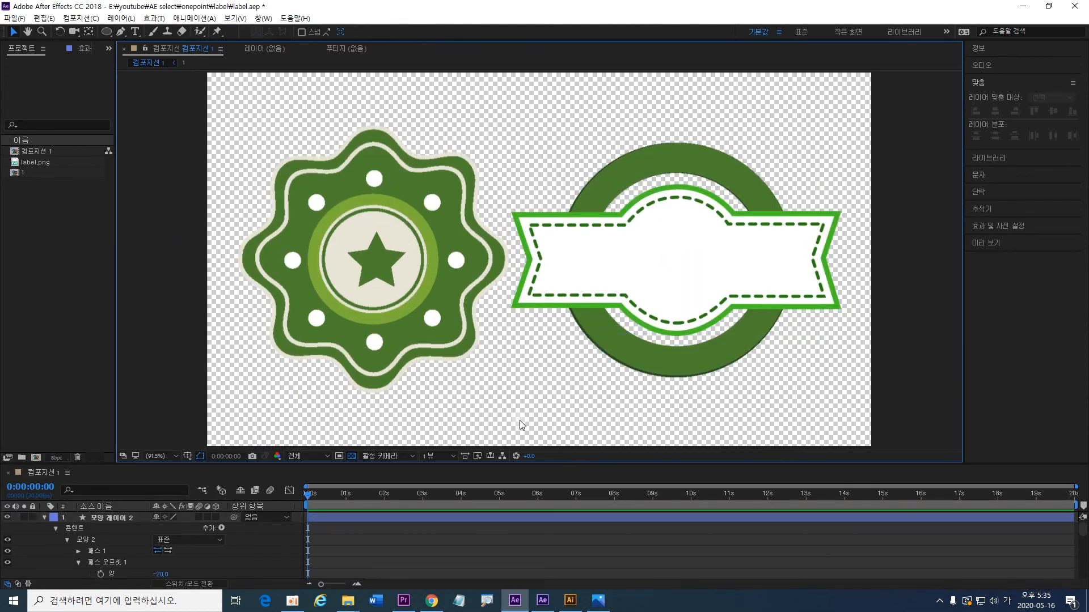